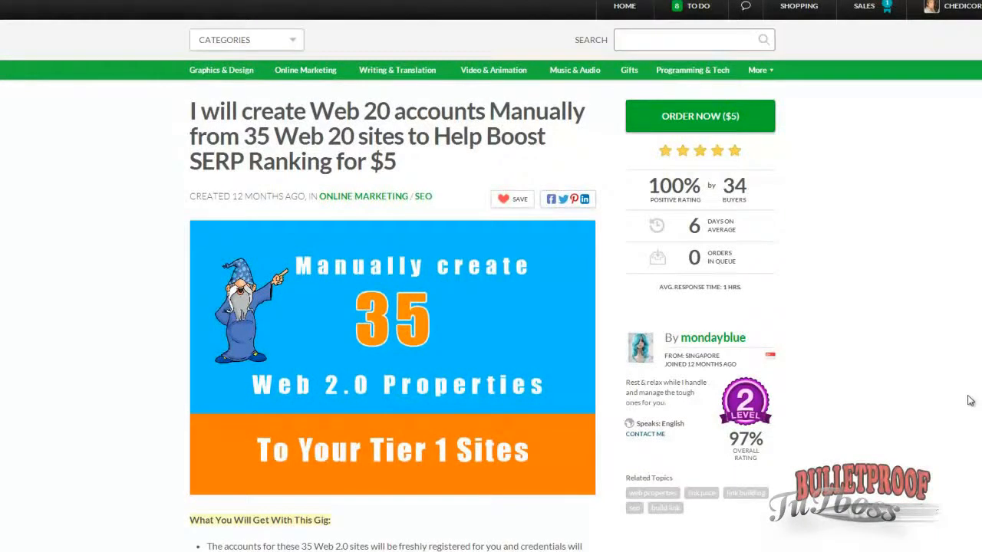
# - Review the gig for 35 manually created Web 2.0 accounts, then the SEO Tools VPS plans with their prices, specifications and included software
pyautogui.scroll(-1, 69, 318)
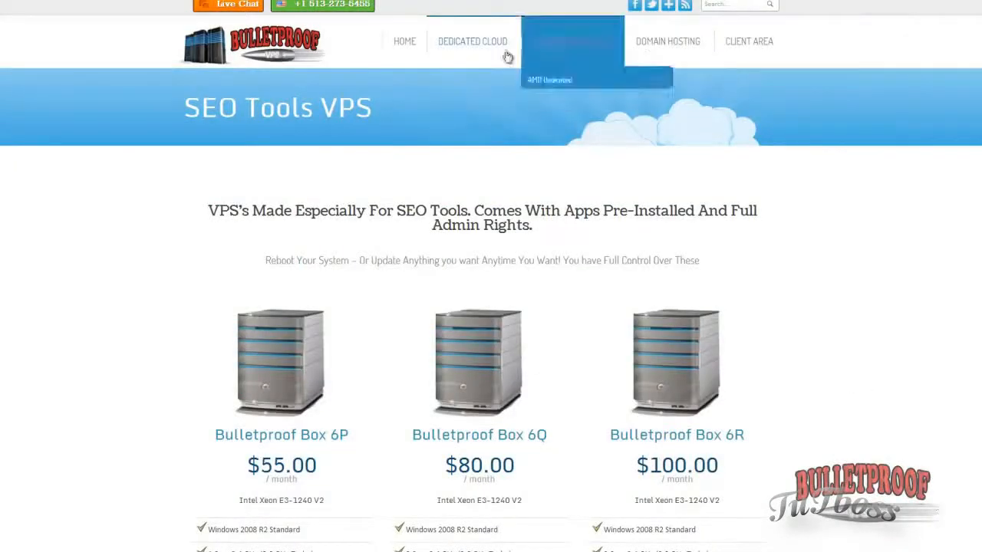
pyautogui.moveTo(499, 42)
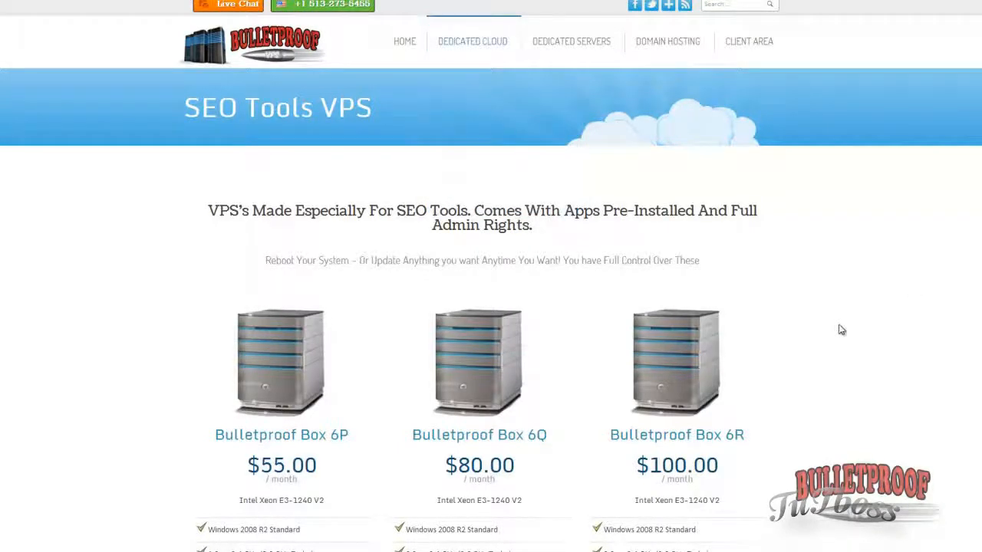
pyautogui.scroll(-1, 836, 330)
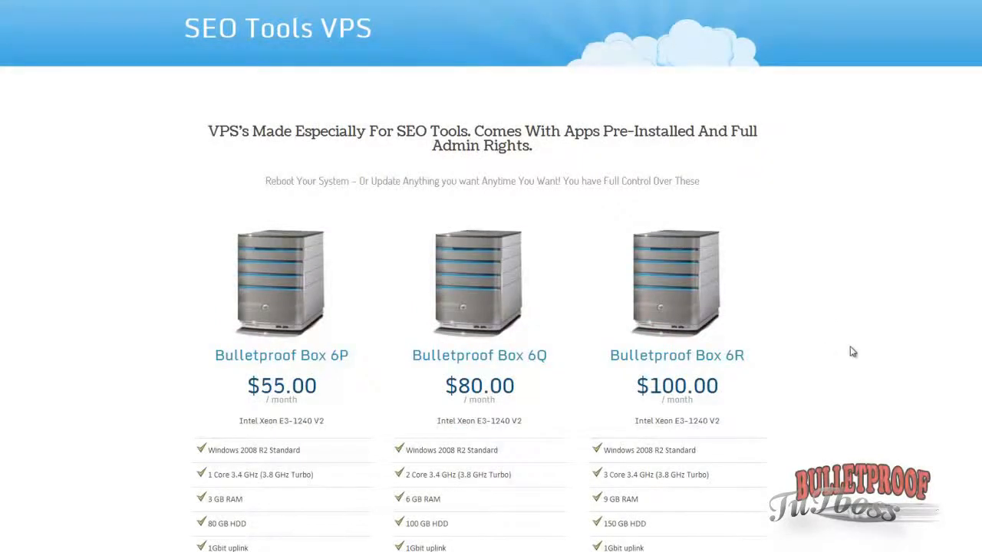
pyautogui.scroll(-2, 821, 395)
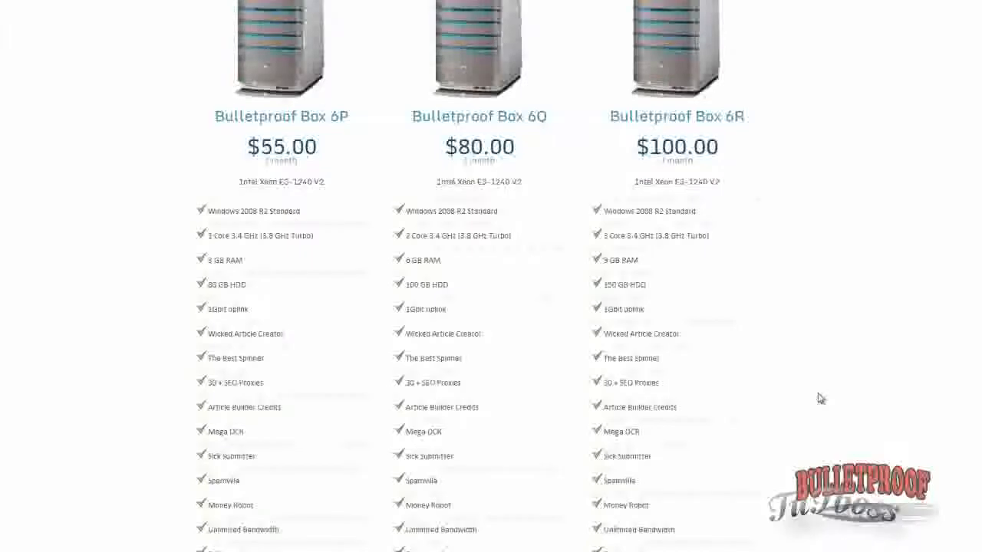
pyautogui.scroll(-1, 850, 422)
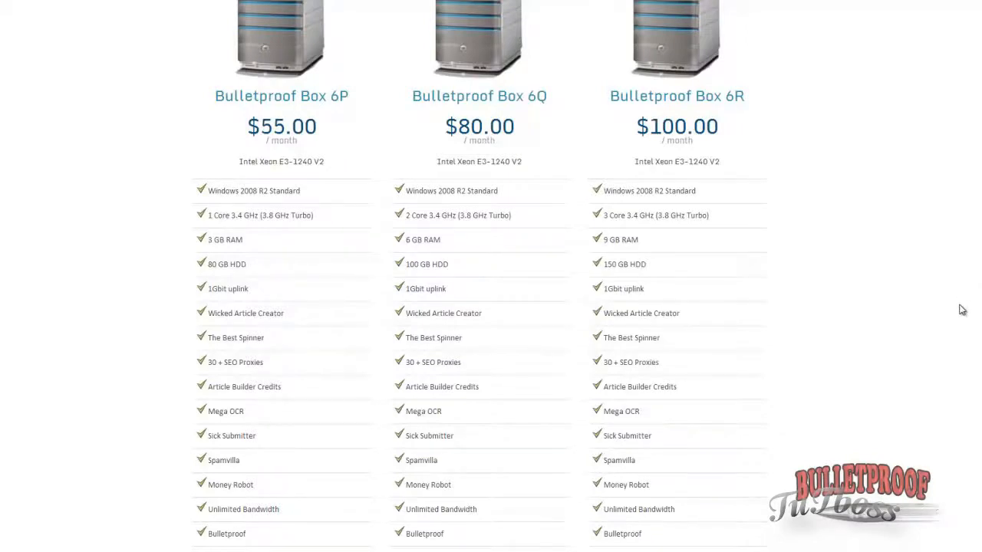
pyautogui.moveTo(444, 412); pyautogui.dragTo(404, 412)
pyautogui.moveTo(439, 460); pyautogui.dragTo(405, 460)
pyautogui.click(924, 329)
pyautogui.scroll(1, 868, 377)
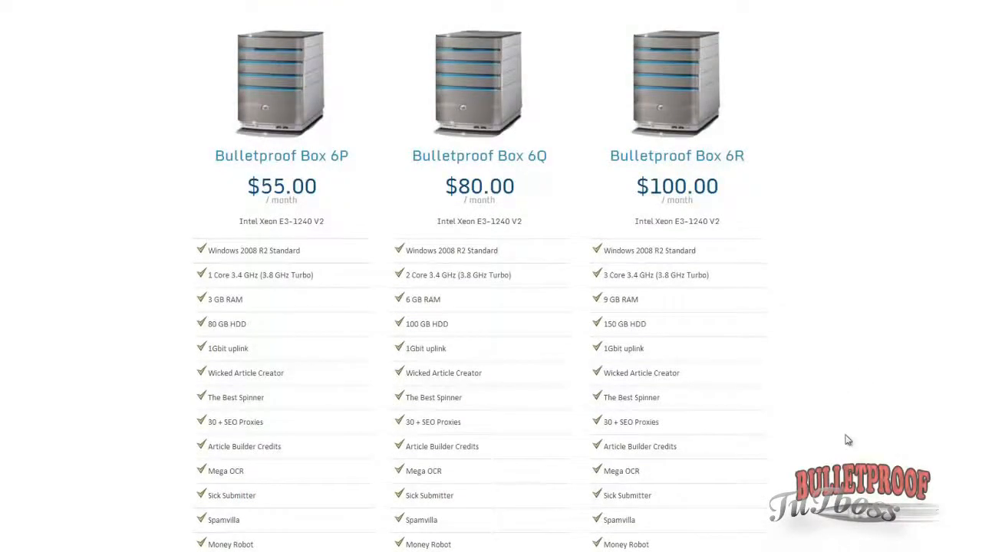
pyautogui.scroll(4, 848, 440)
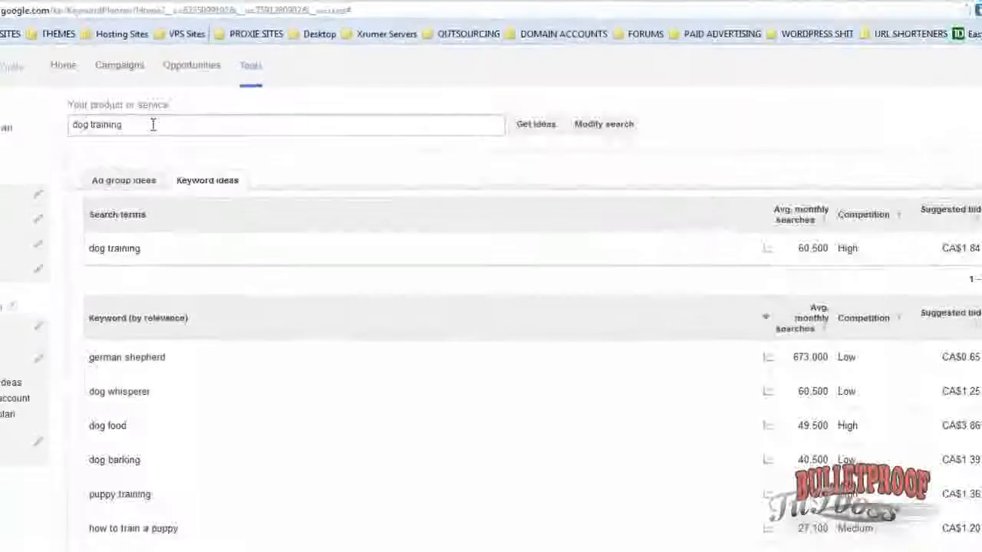
pyautogui.moveTo(120, 98); pyautogui.dragTo(70, 124)
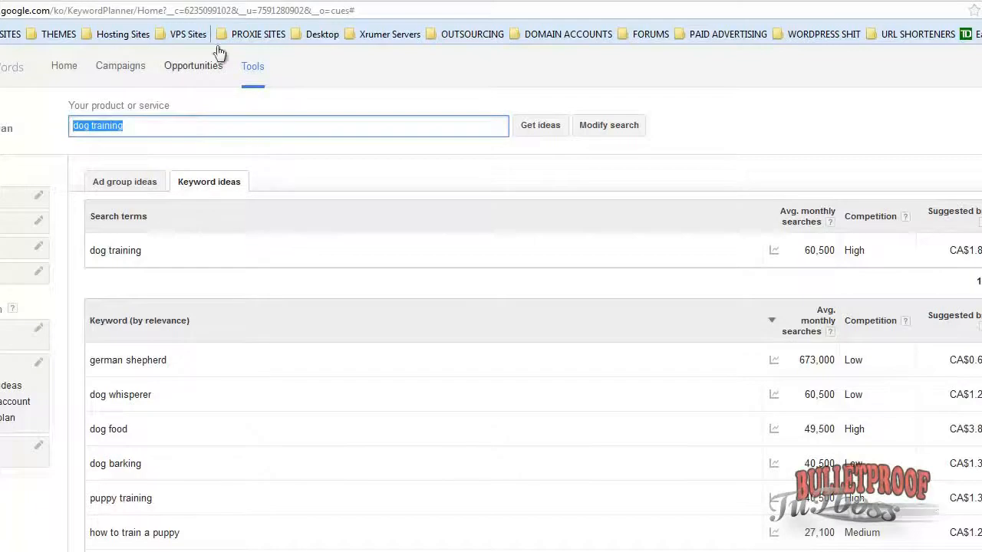
pyautogui.click(253, 67)
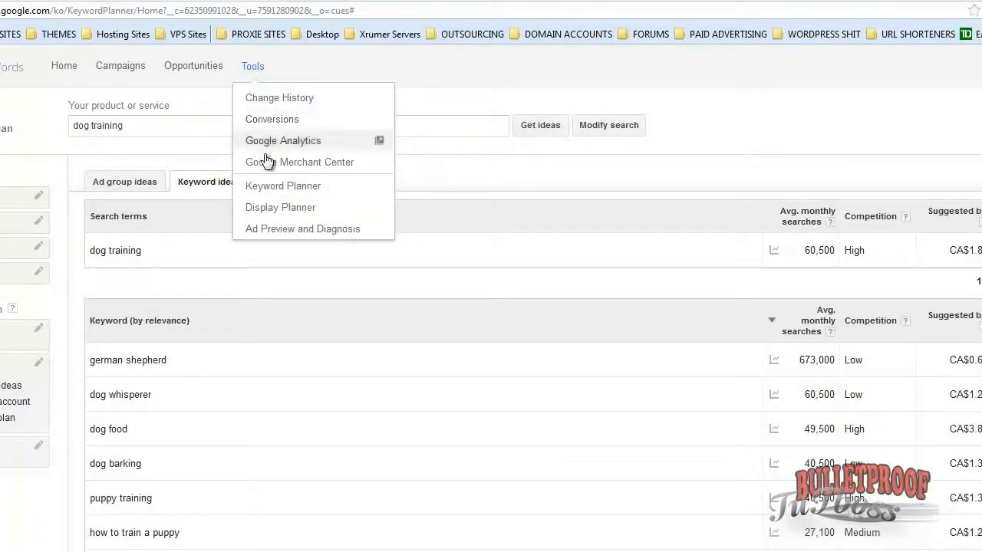
pyautogui.click(441, 158)
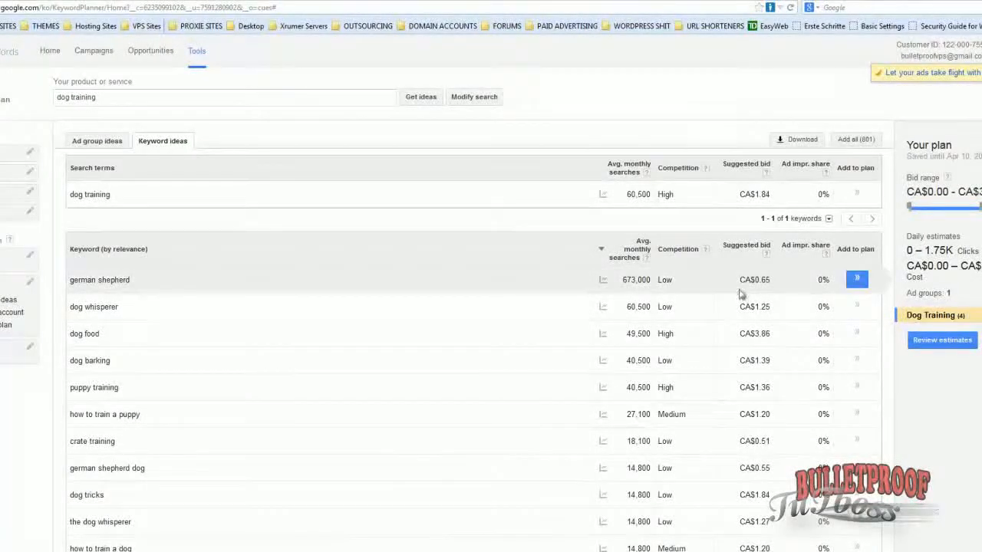
# - Sort the keyword ideas for dog training by competition, and again by average monthly searches
pyautogui.scroll(-1, 722, 276)
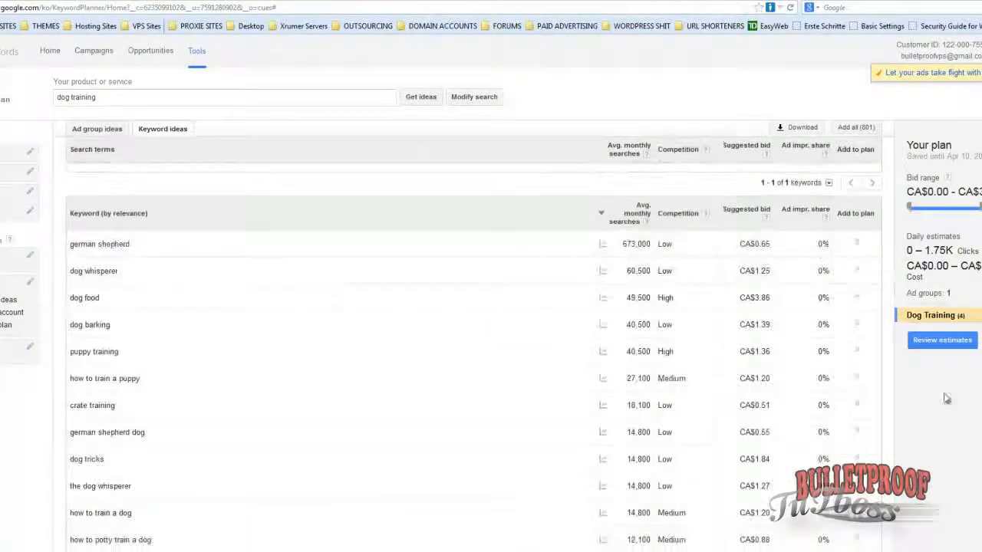
pyautogui.click(688, 220)
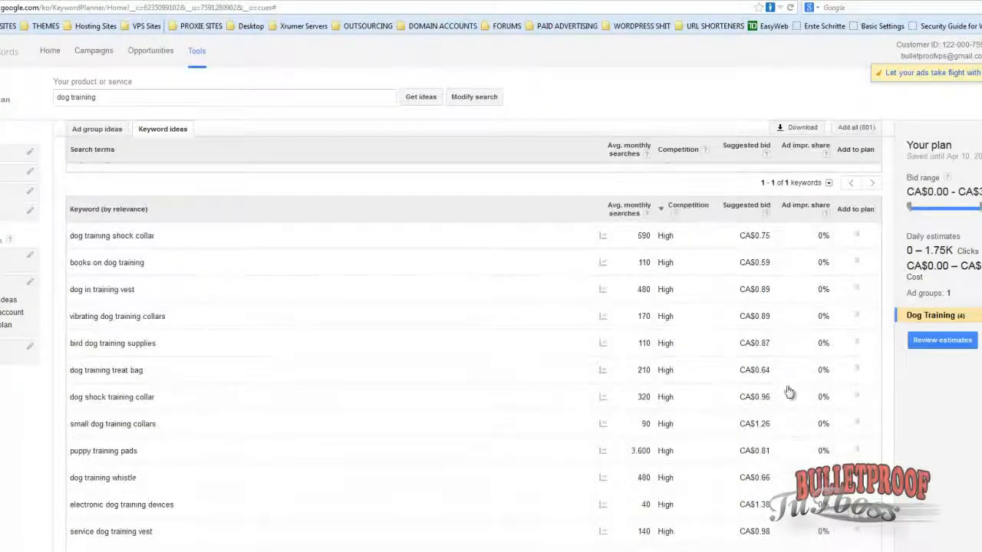
pyautogui.click(626, 212)
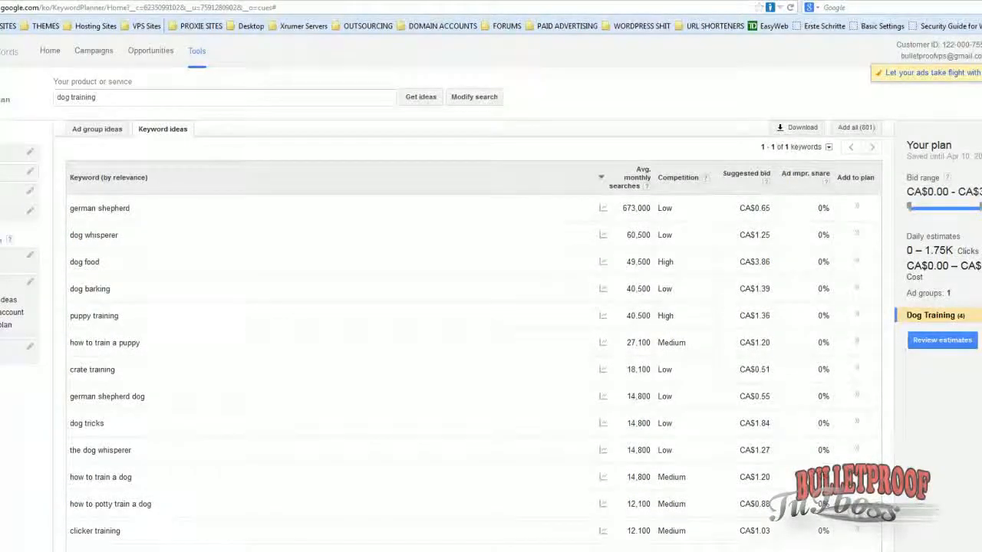
# - Add the keywords "how to train a dog", "how to train a puppy" and "puppy training" to the Dog Training plan
pyautogui.scroll(-2, 473, 345)
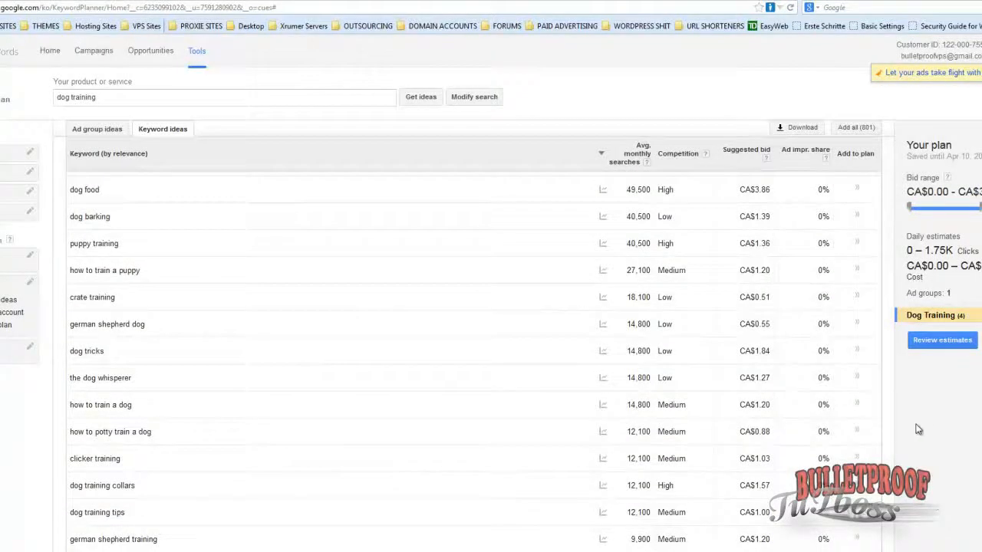
pyautogui.click(858, 409)
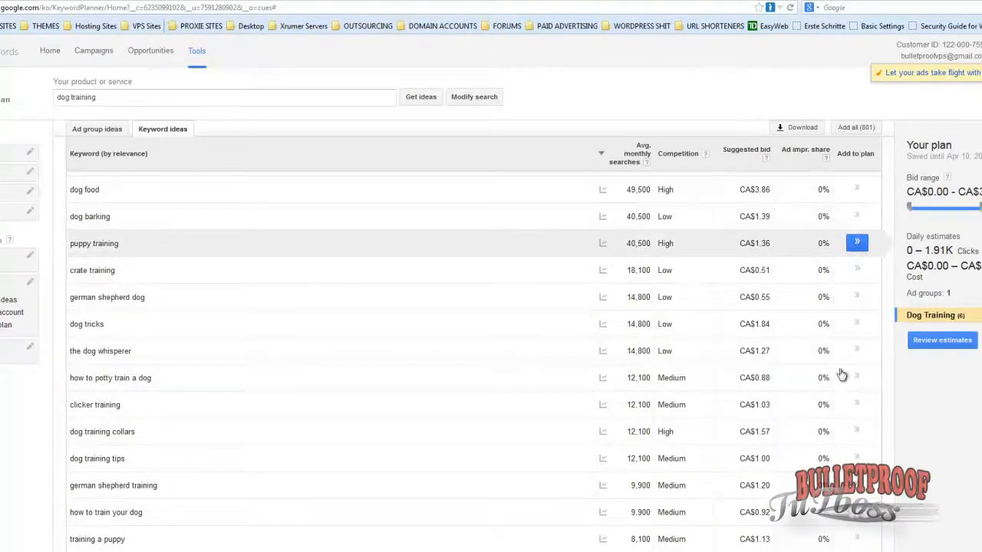
pyautogui.scroll(-2, 840, 376)
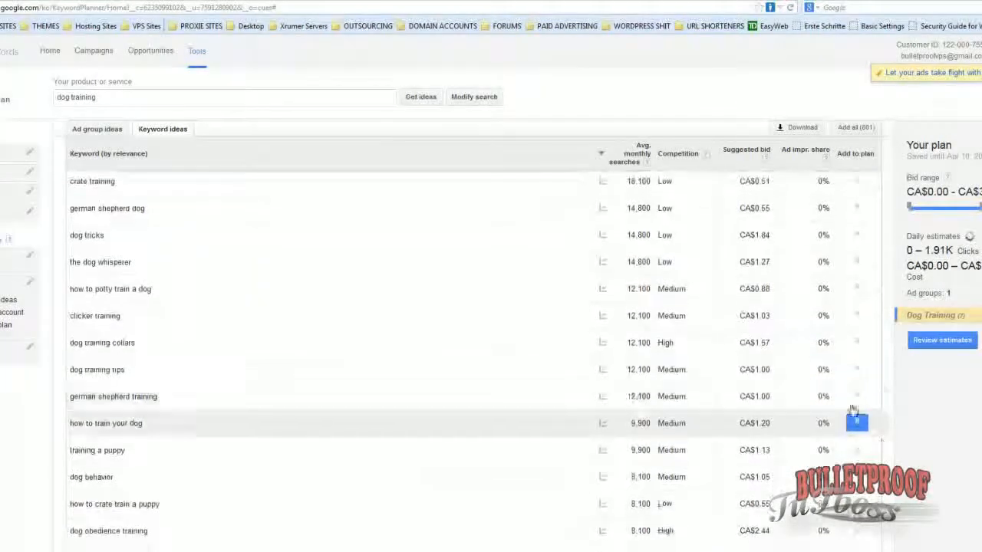
pyautogui.scroll(1, 840, 415)
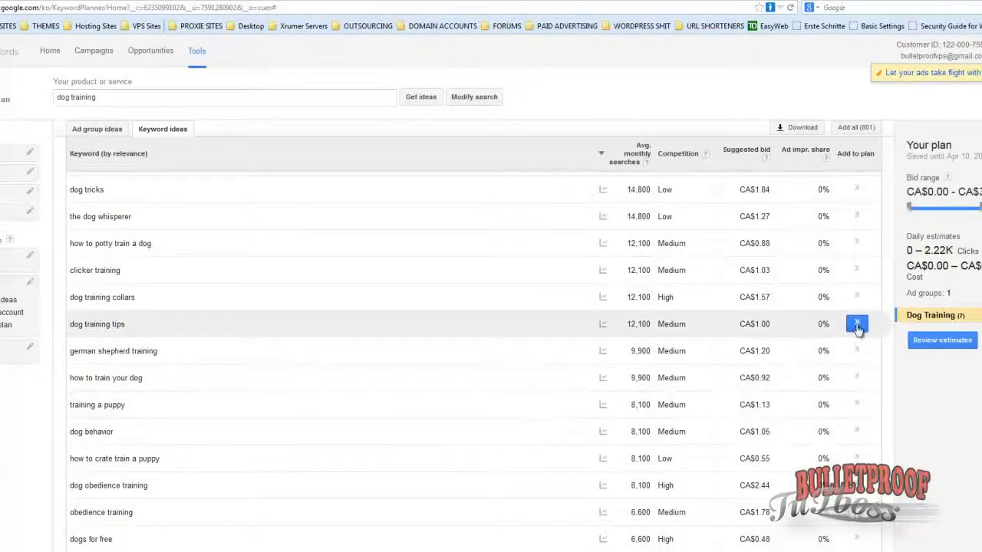
# - Add "training a puppy", "how to house train a dog", "dog training classes" and "puppy training classes" to the plan
pyautogui.scroll(-3, 859, 355)
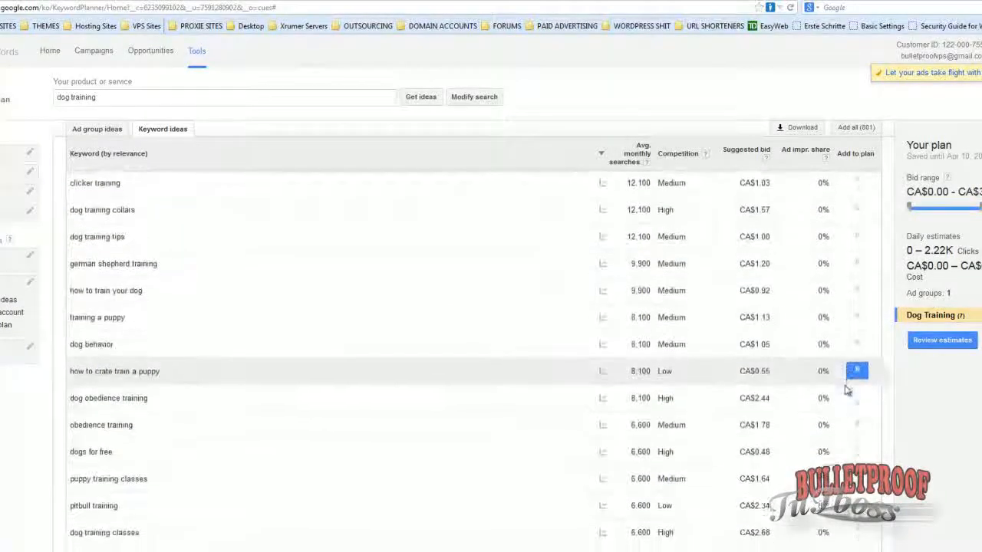
pyautogui.click(853, 318)
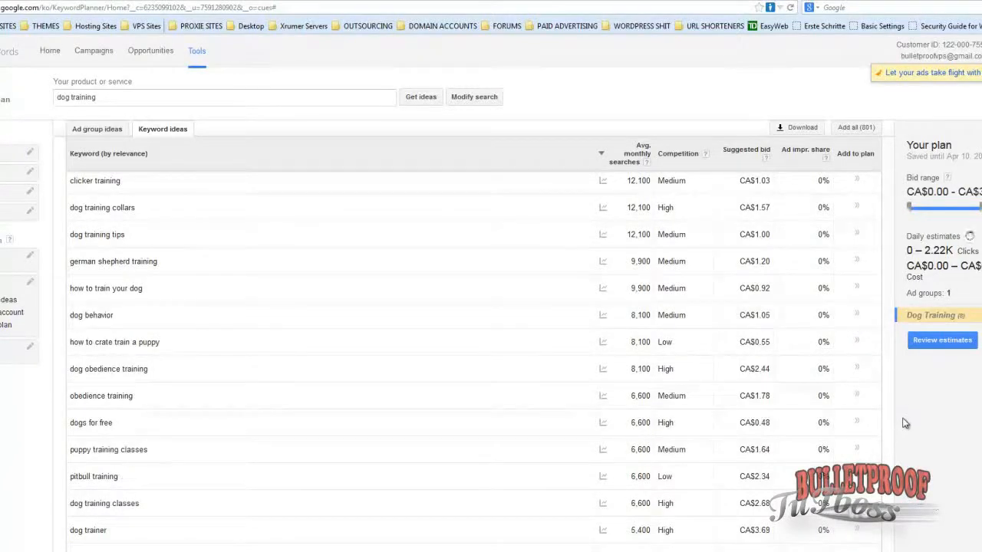
pyautogui.scroll(-2, 833, 407)
pyautogui.scroll(-1, 827, 408)
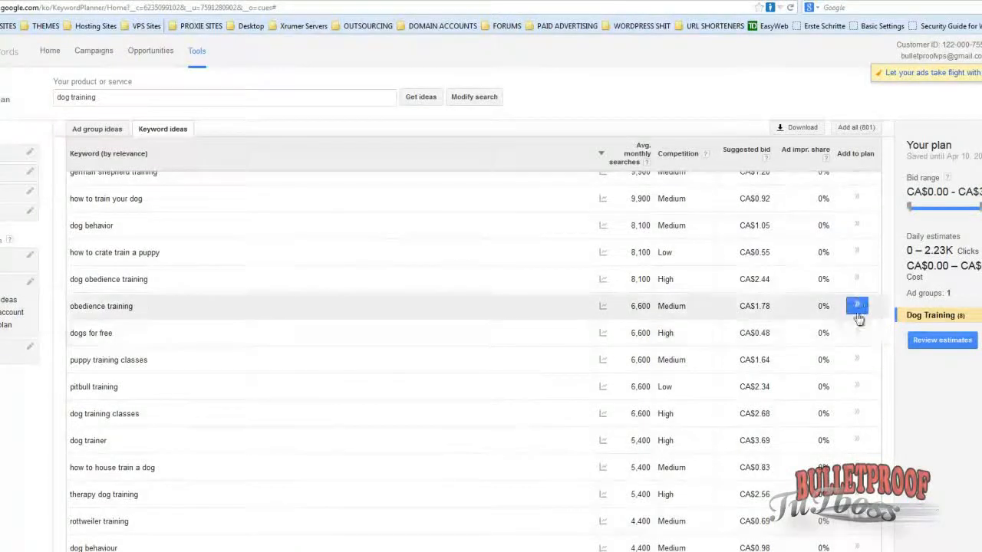
pyautogui.scroll(-3, 851, 391)
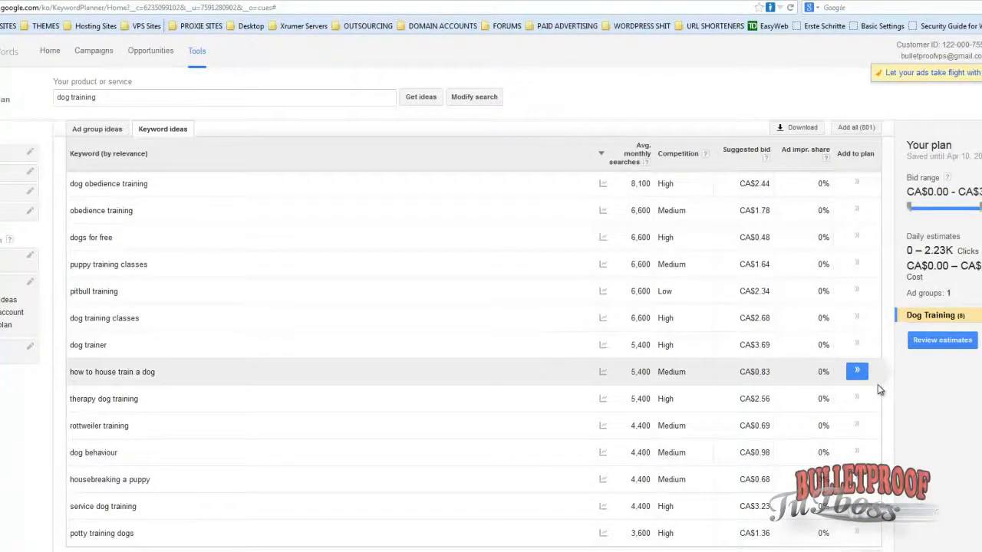
pyautogui.click(858, 374)
pyautogui.click(858, 320)
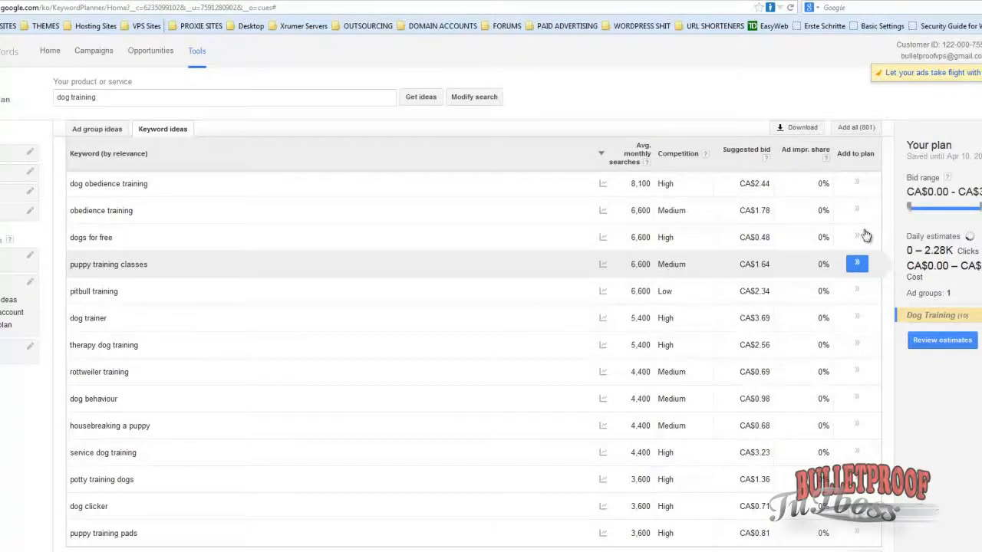
pyautogui.click(857, 257)
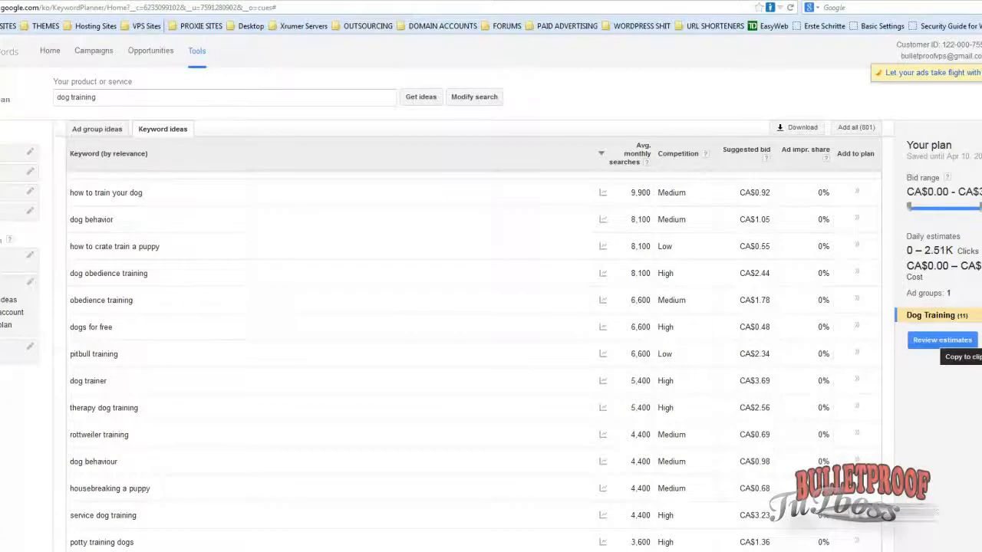
# - Open the copyable keyword list of the Dog Training ad group and select all of its keywords
pyautogui.click(977, 340)
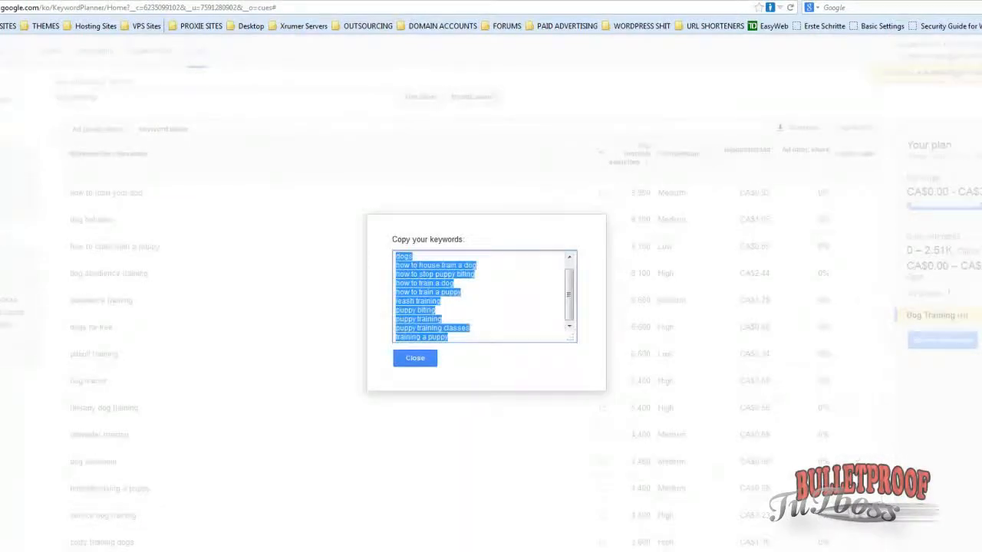
pyautogui.moveTo(570, 296); pyautogui.dragTo(569, 288)
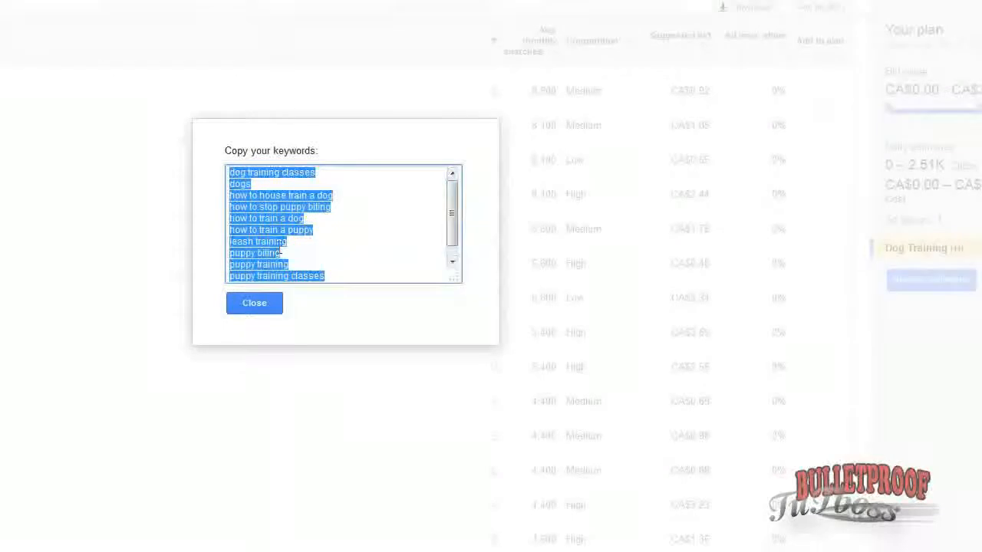
pyautogui.click(281, 253)
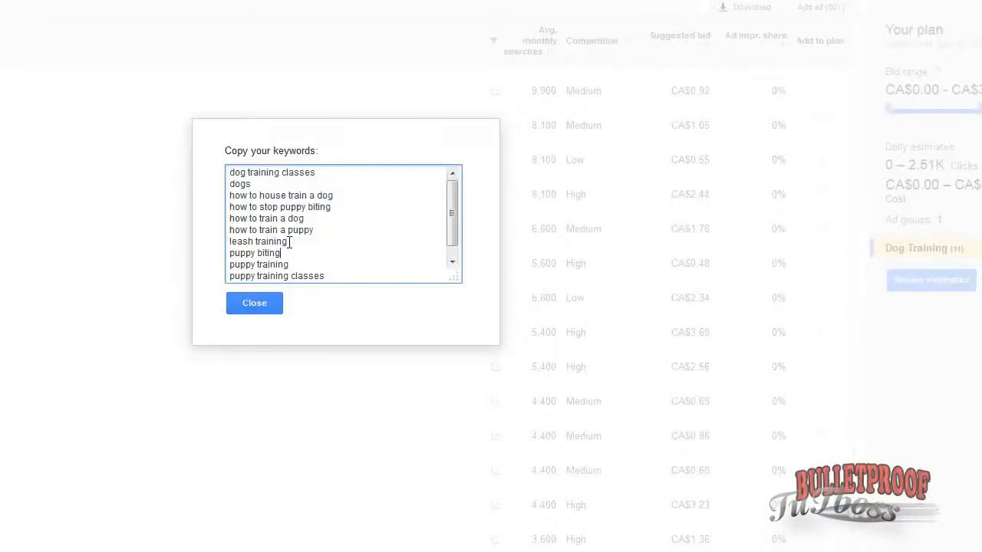
pyautogui.hotkey('ctrl', 'a')
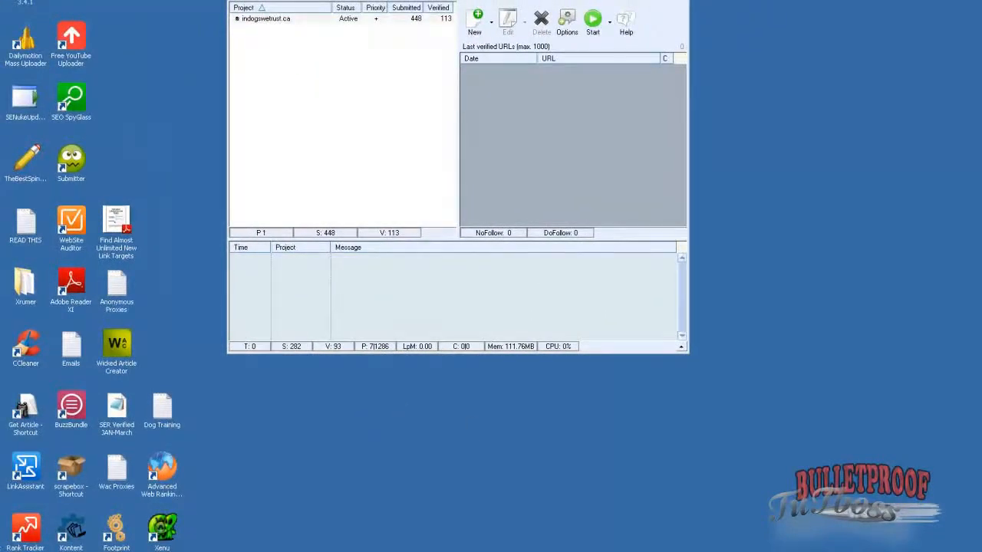
# - Open the Dog Training text file from the desktop, review its anchor texts and keywords, and minimize it
pyautogui.doubleClick(167, 415)
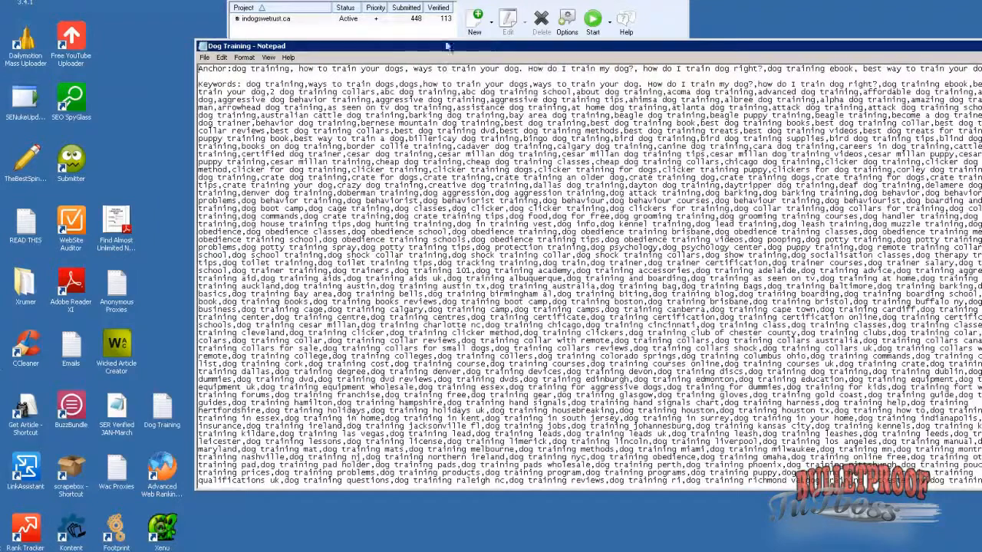
pyautogui.moveTo(445, 48); pyautogui.dragTo(326, 52)
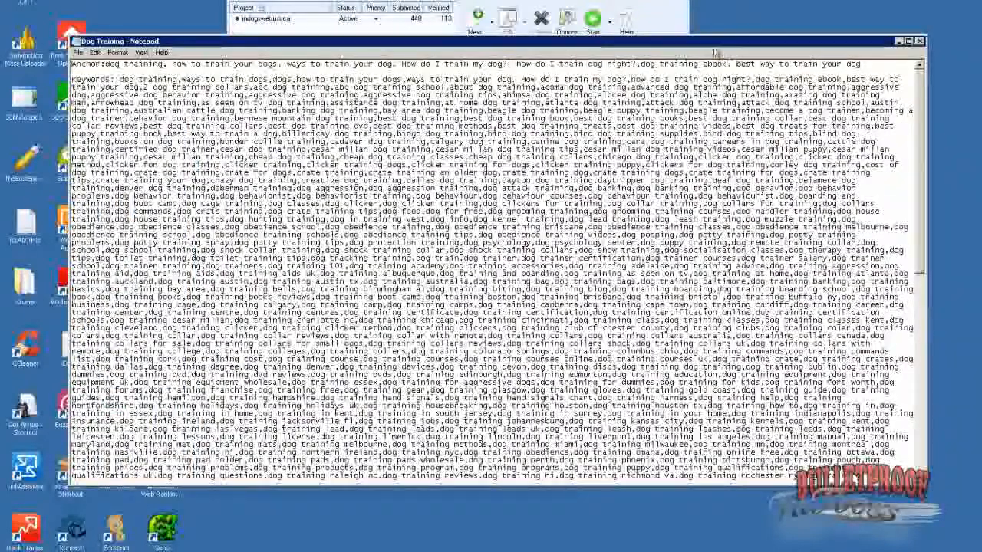
pyautogui.moveTo(717, 41); pyautogui.dragTo(724, 136)
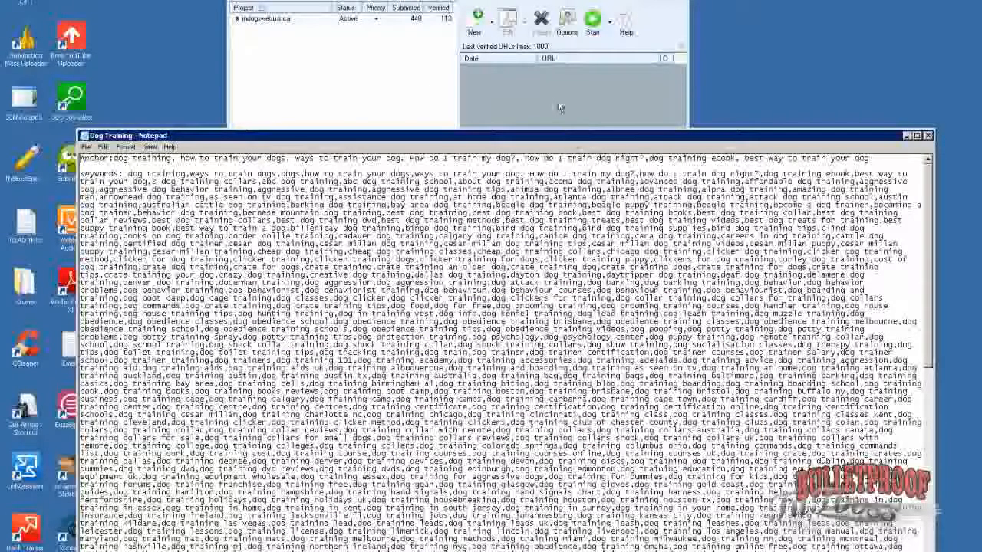
pyautogui.moveTo(561, 108); pyautogui.dragTo(557, 123)
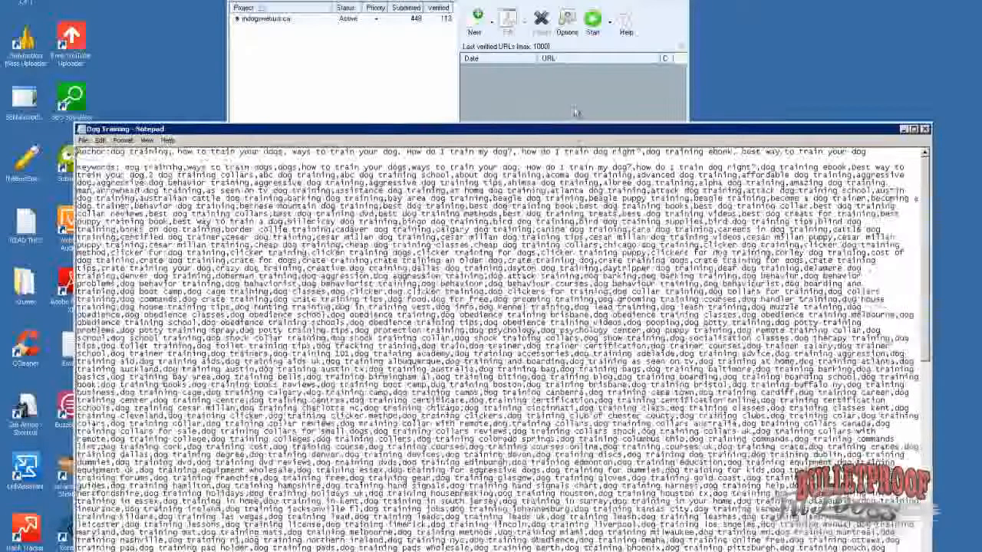
pyautogui.click(904, 130)
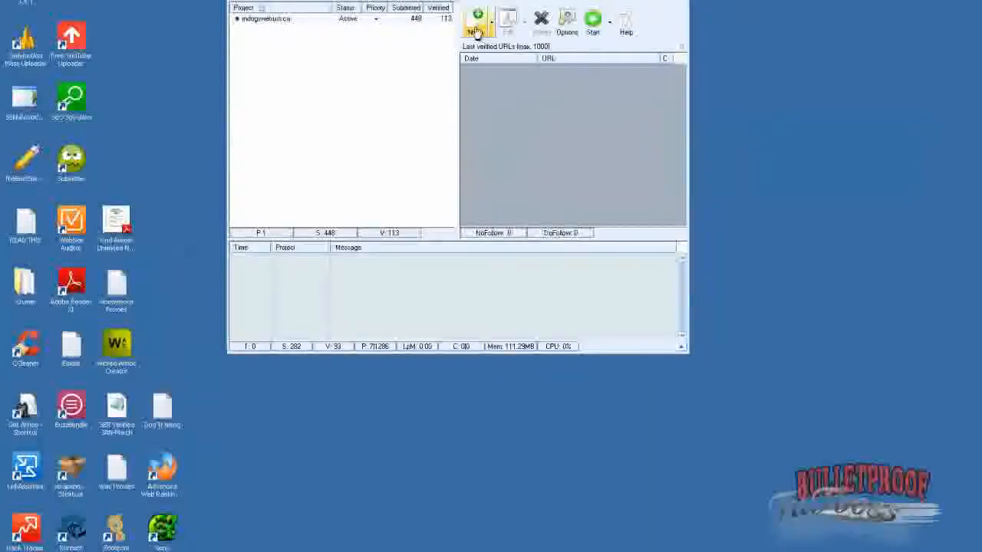
# - Create a new project, enable the Article platform, and disable Blog Comment and Trackback
pyautogui.click(476, 32)
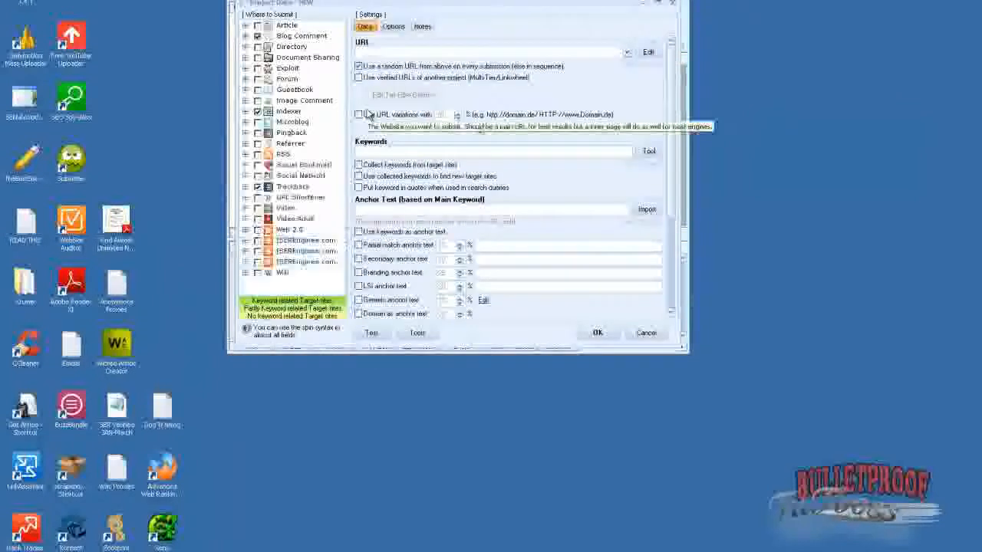
pyautogui.click(258, 26)
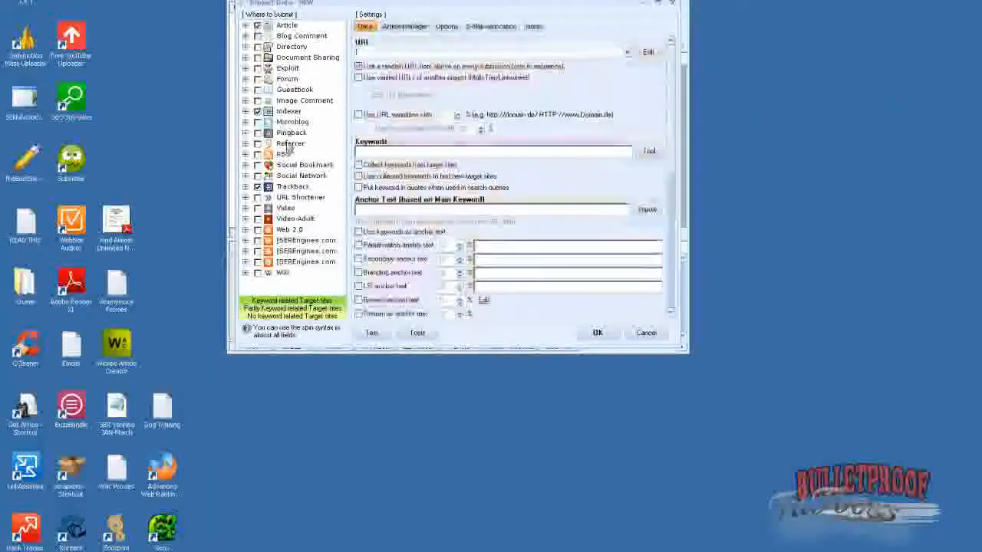
pyautogui.click(258, 186)
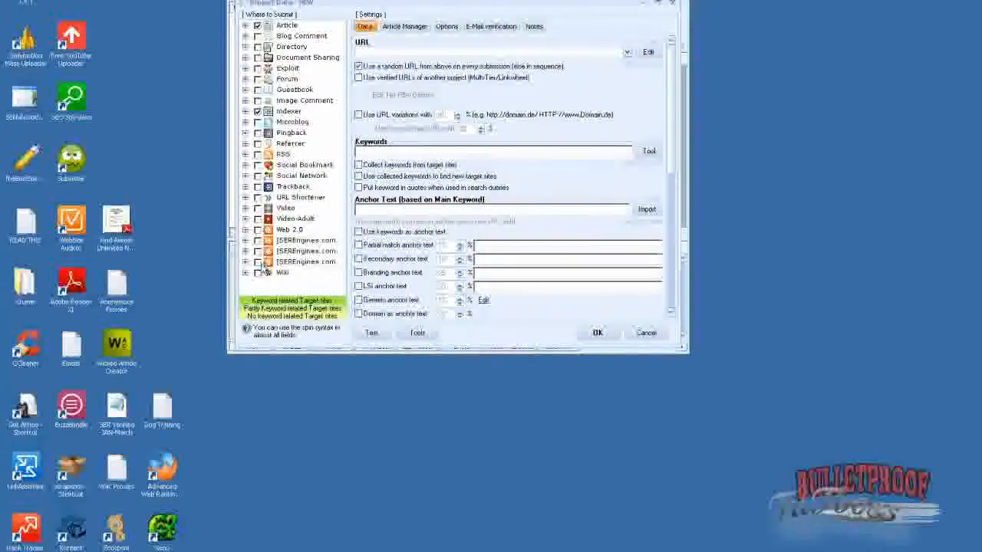
# - Enable Web 2.0 and the second and third SEREngines groups as submission platforms, and disable Indexer
pyautogui.click(245, 265)
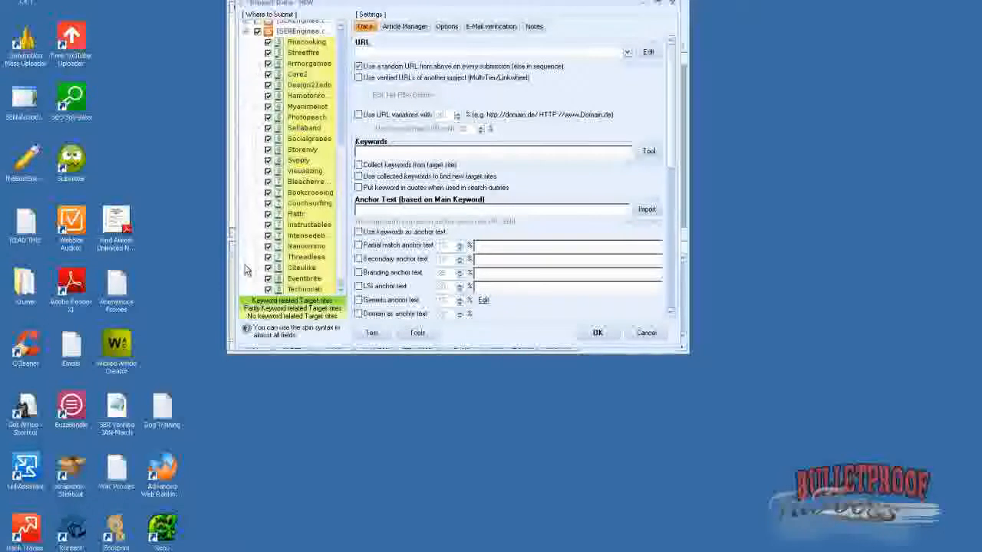
pyautogui.click(245, 32)
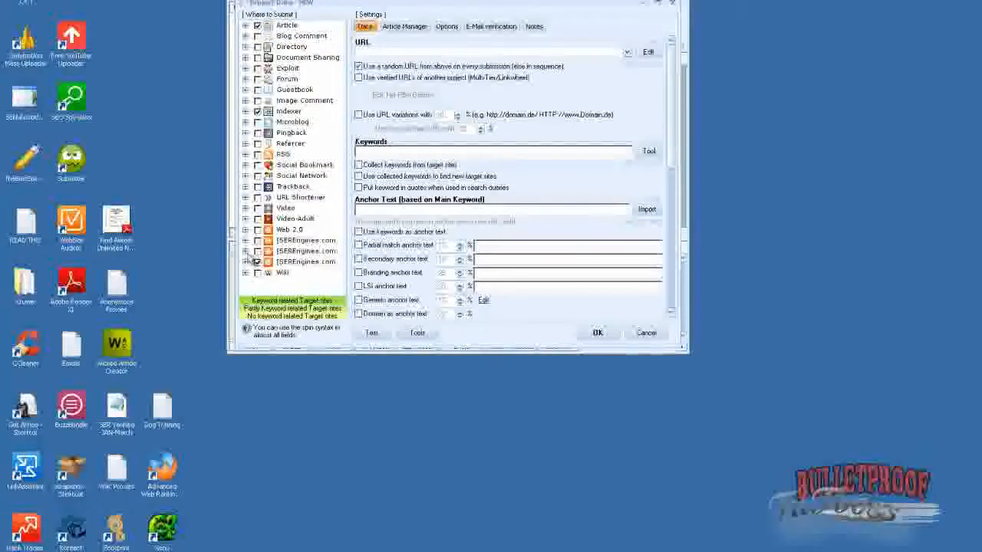
pyautogui.click(246, 252)
pyautogui.click(246, 26)
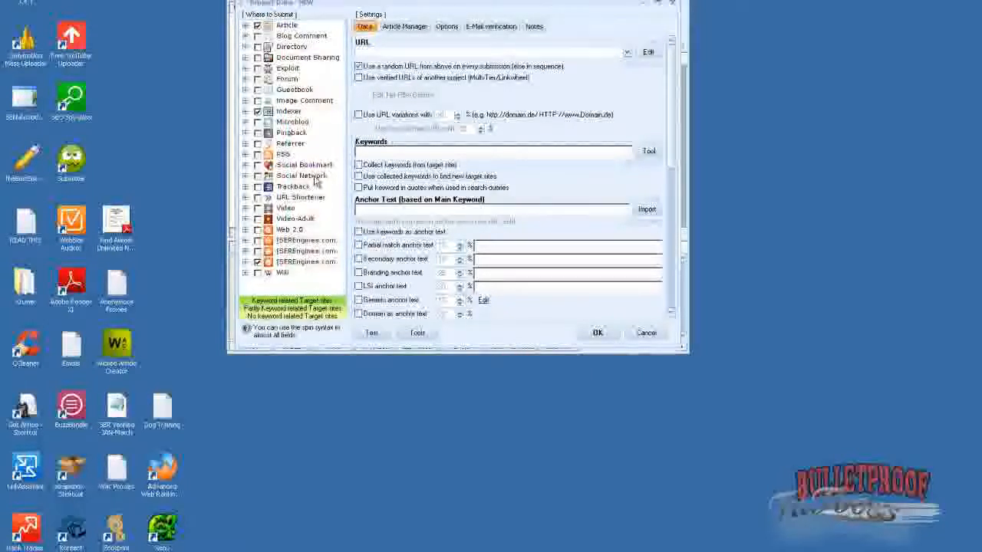
pyautogui.click(245, 241)
pyautogui.click(245, 241)
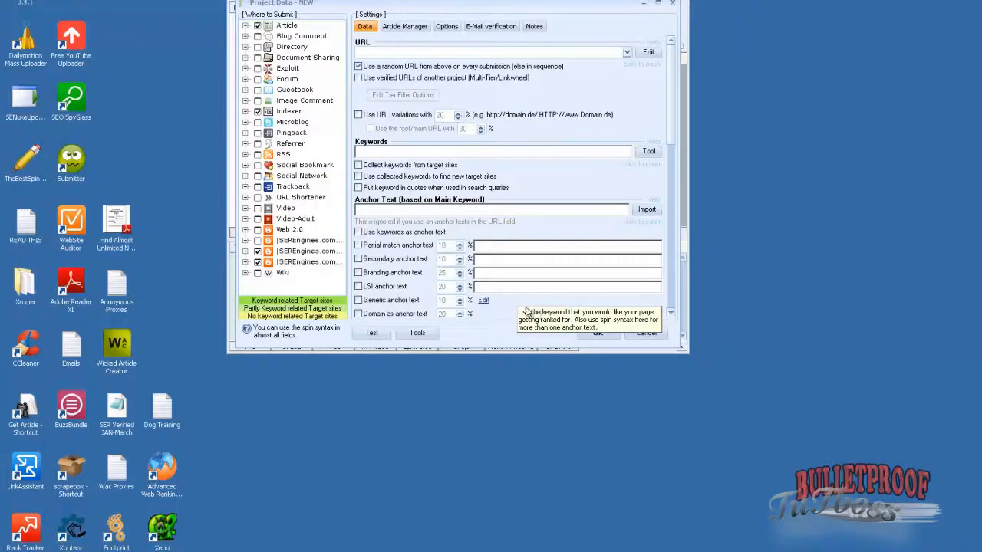
pyautogui.click(258, 112)
pyautogui.click(258, 229)
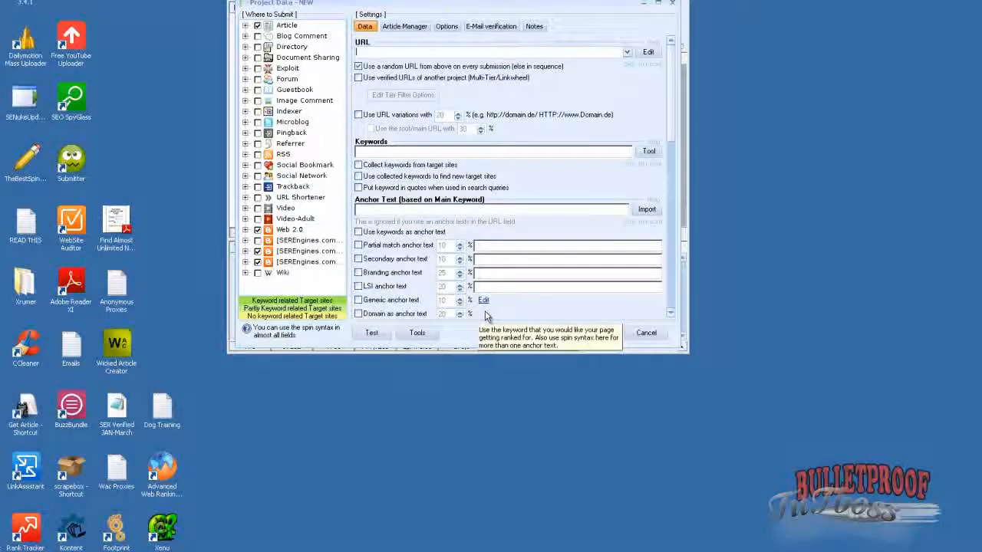
# - Examine the individual sites included in the last SEREngines group
pyautogui.click(245, 261)
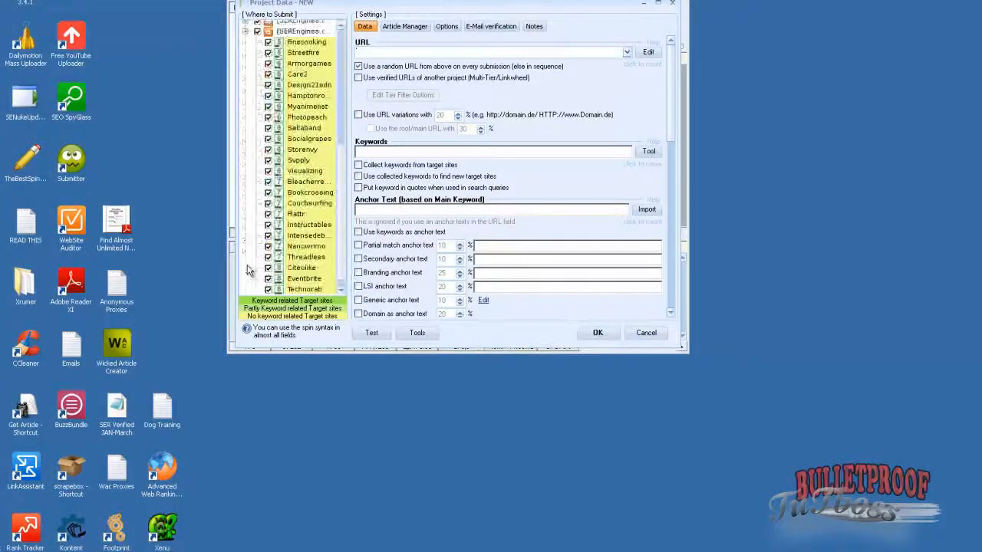
pyautogui.click(246, 29)
pyautogui.scroll(3, 241, 114)
pyautogui.click(245, 106)
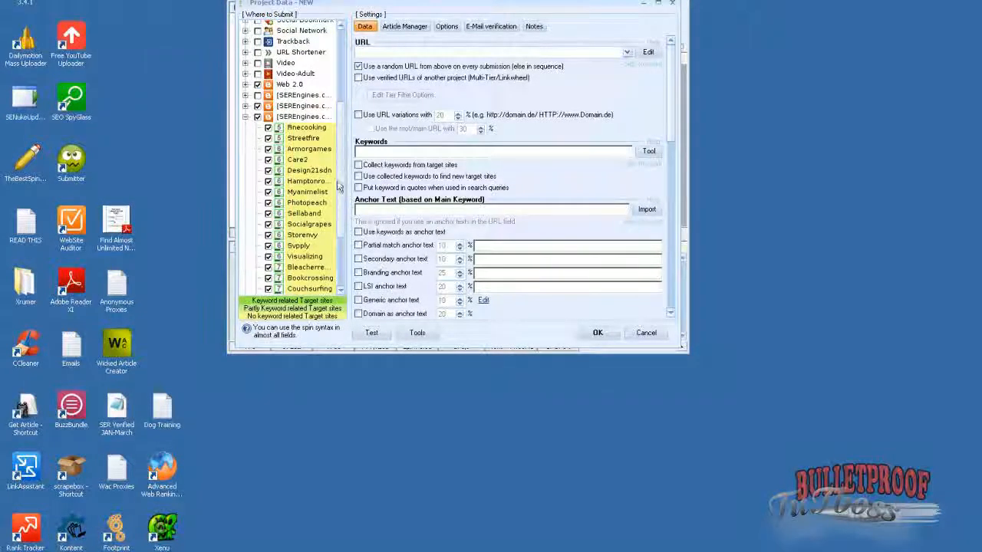
pyautogui.scroll(-3, 341, 178)
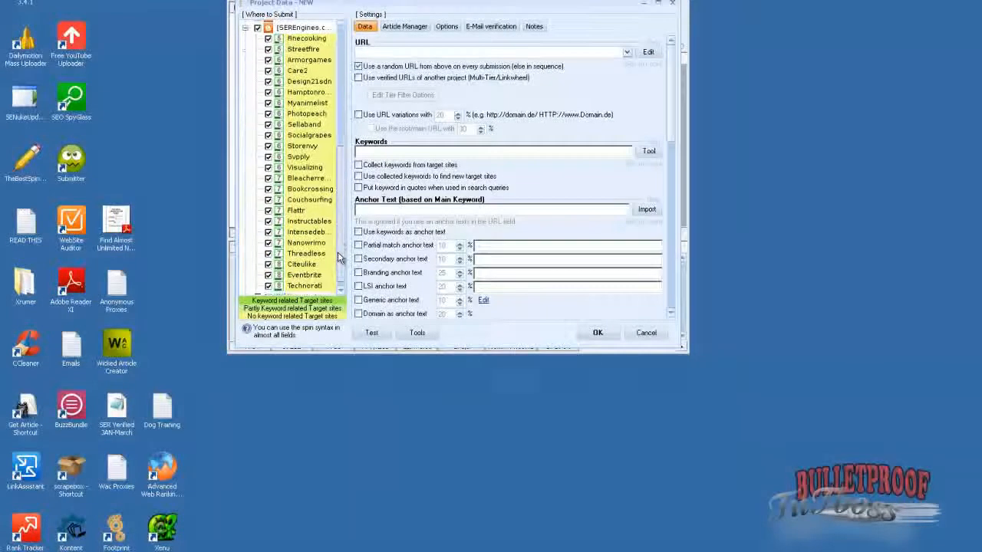
pyautogui.click(246, 28)
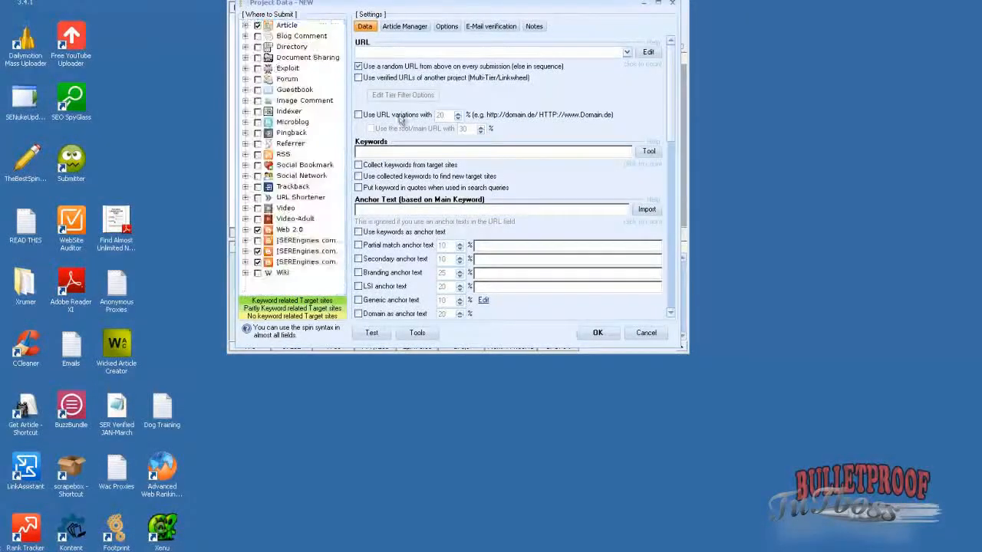
pyautogui.moveTo(328, 241)
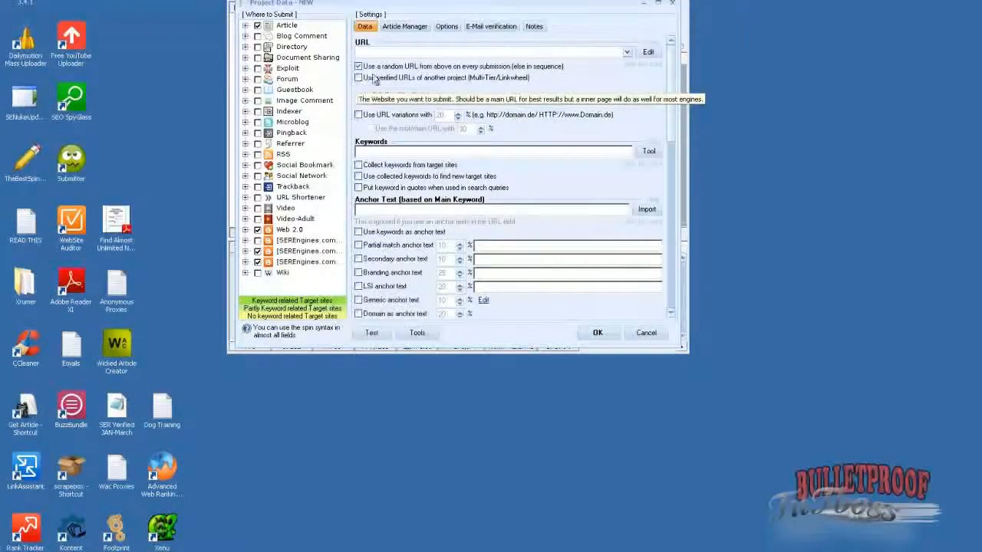
pyautogui.click(649, 52)
pyautogui.click(676, 68)
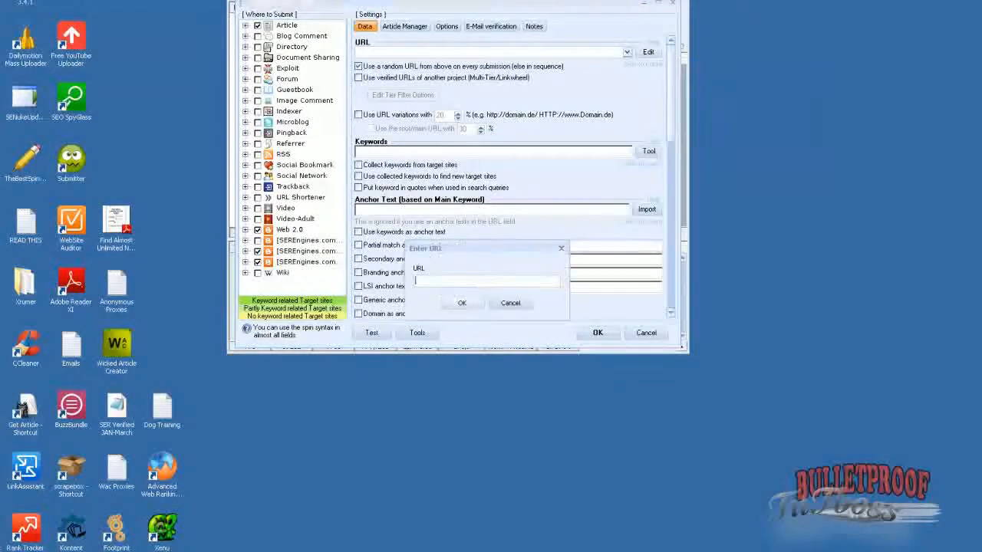
pyautogui.write('http://www.indogewetrust.ca/')
pyautogui.click(462, 302)
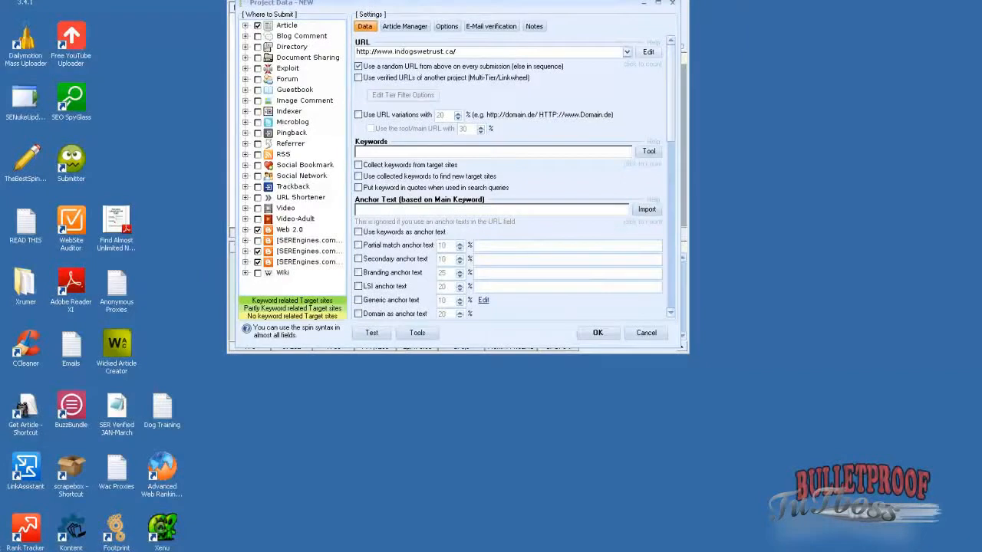
# - Open the Dog Training text file from the desktop, copy its entire keyword list, and minimize the file
pyautogui.doubleClick(162, 408)
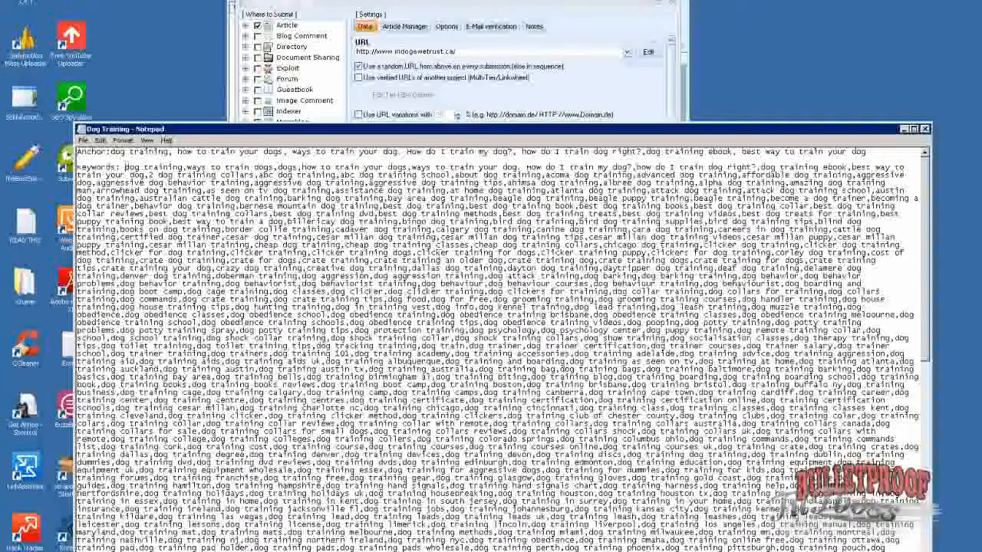
pyautogui.moveTo(428, 132); pyautogui.dragTo(363, 34)
pyautogui.moveTo(870, 207); pyautogui.dragTo(867, 460)
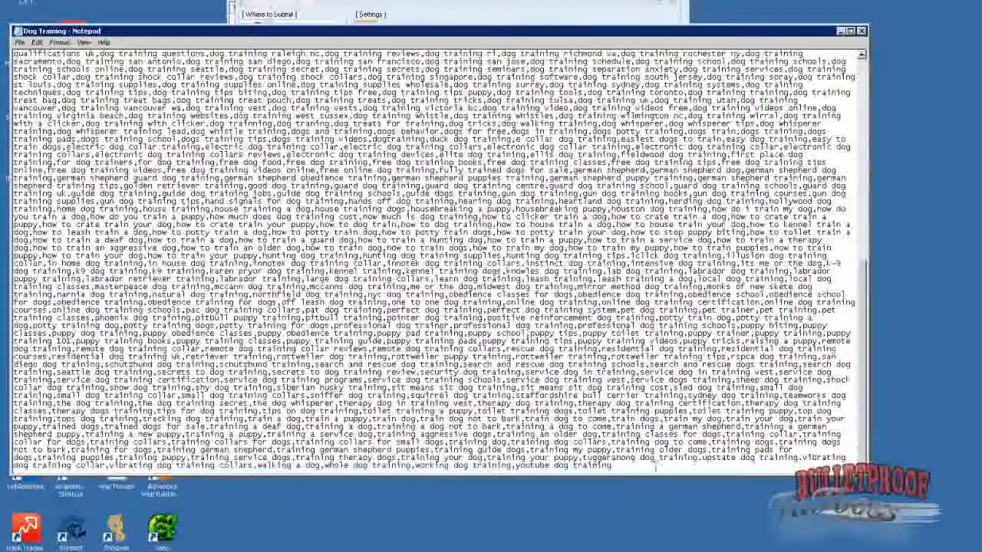
pyautogui.hotkey('ctrl', 'a')
pyautogui.click(862, 32)
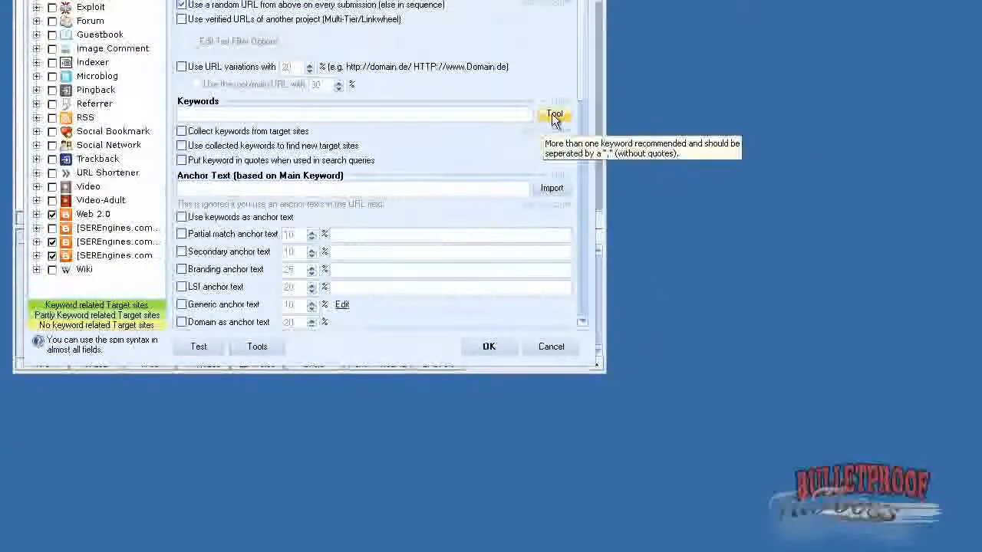
# - Import the copied dog training keywords into the project, look through the imported list, and accept all of them
pyautogui.click(554, 113)
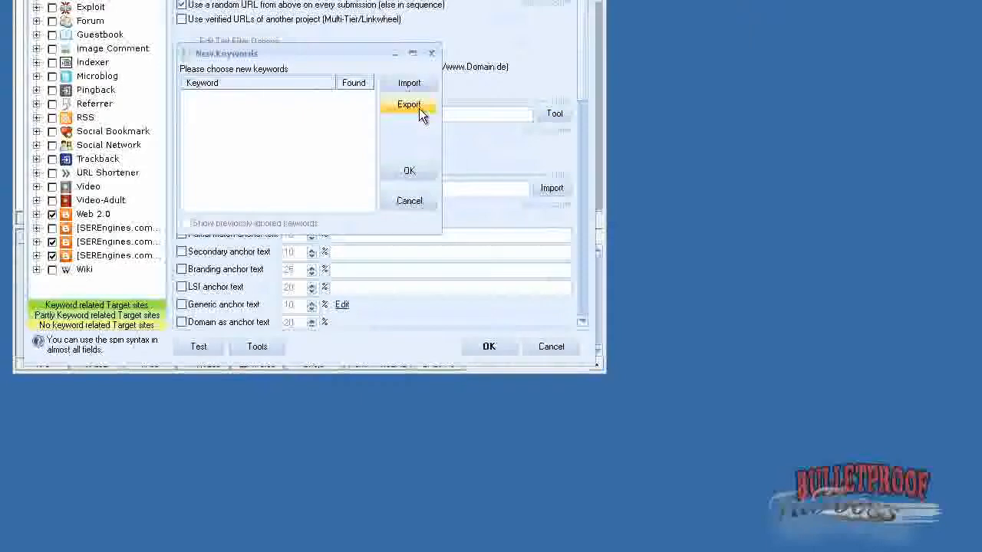
pyautogui.click(410, 85)
pyautogui.click(451, 132)
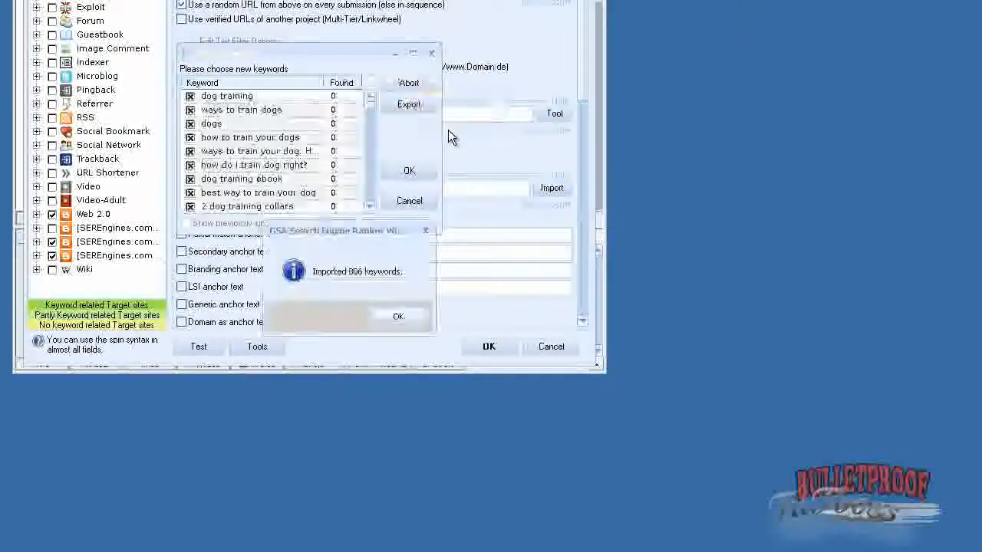
pyautogui.click(405, 323)
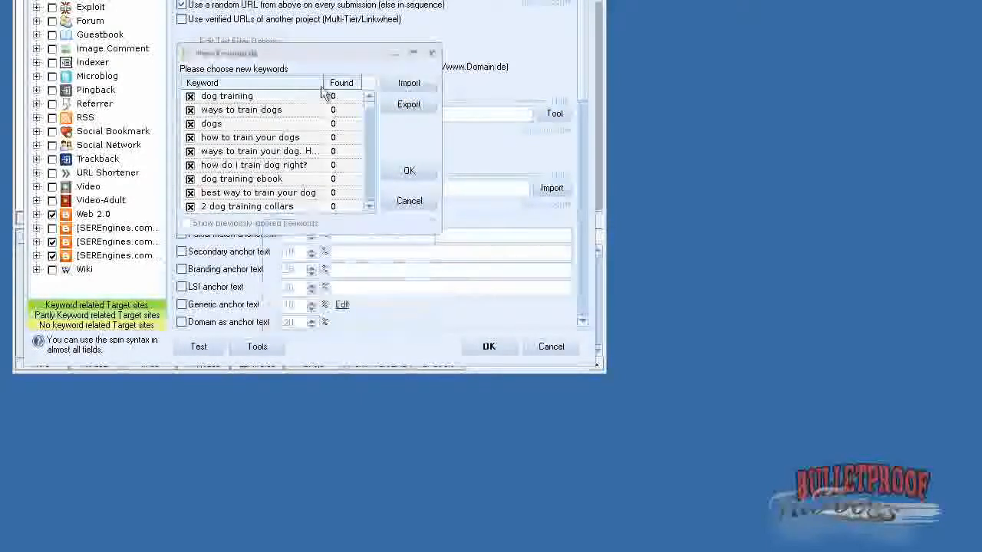
pyautogui.moveTo(321, 52); pyautogui.dragTo(779, 115)
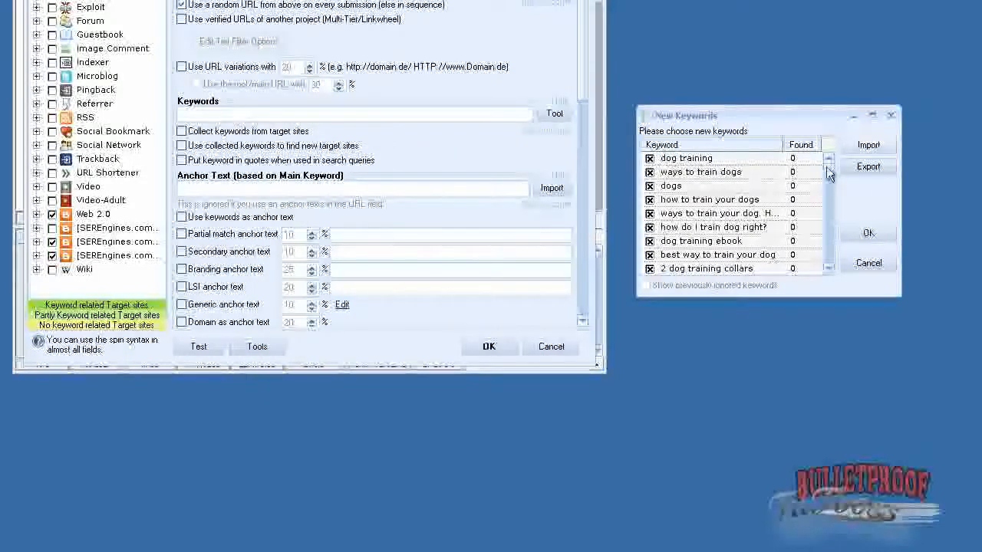
pyautogui.moveTo(828, 176); pyautogui.dragTo(829, 245)
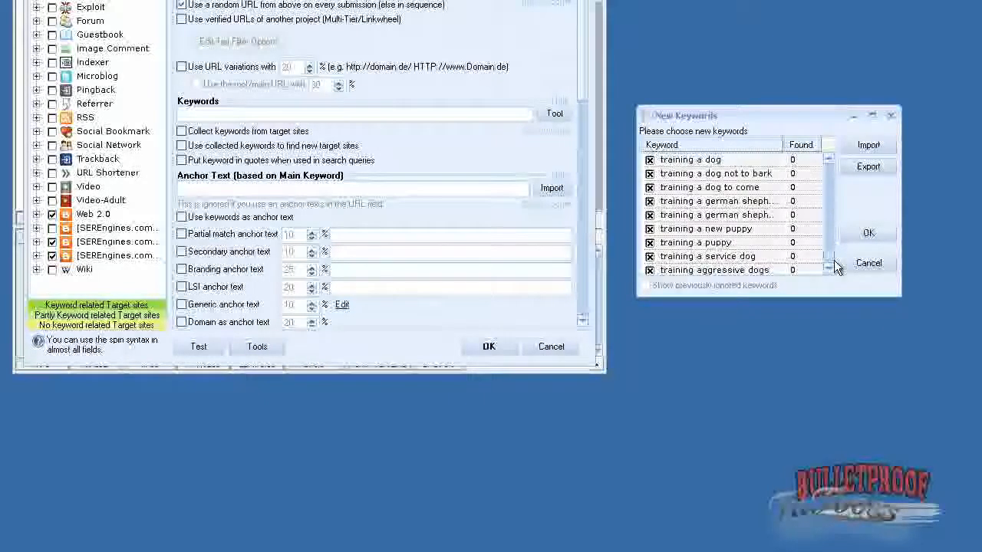
pyautogui.click(868, 233)
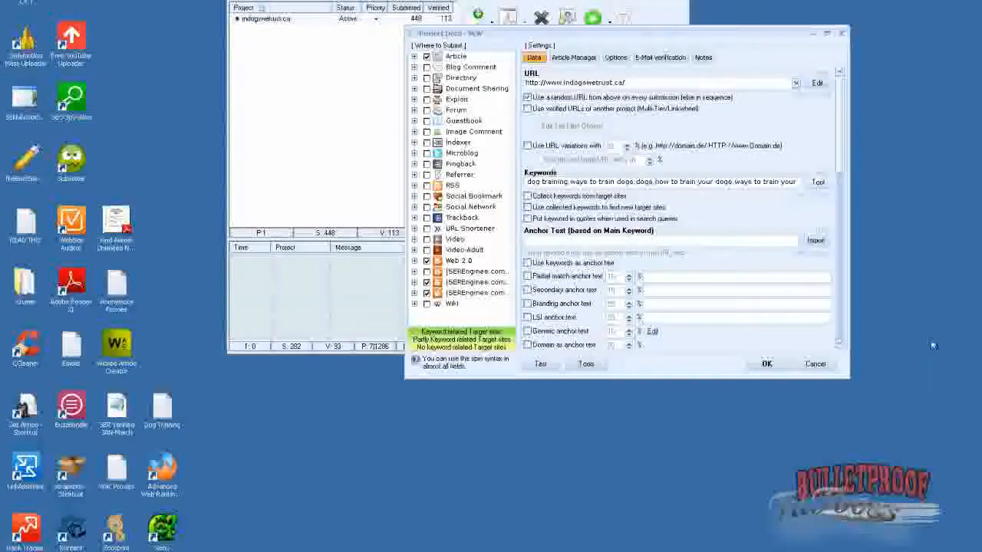
# - Copy the anchor text line, from "dog training" to "best way to train your dog", from the Dog Training file and minimize it
pyautogui.click(325, 549)
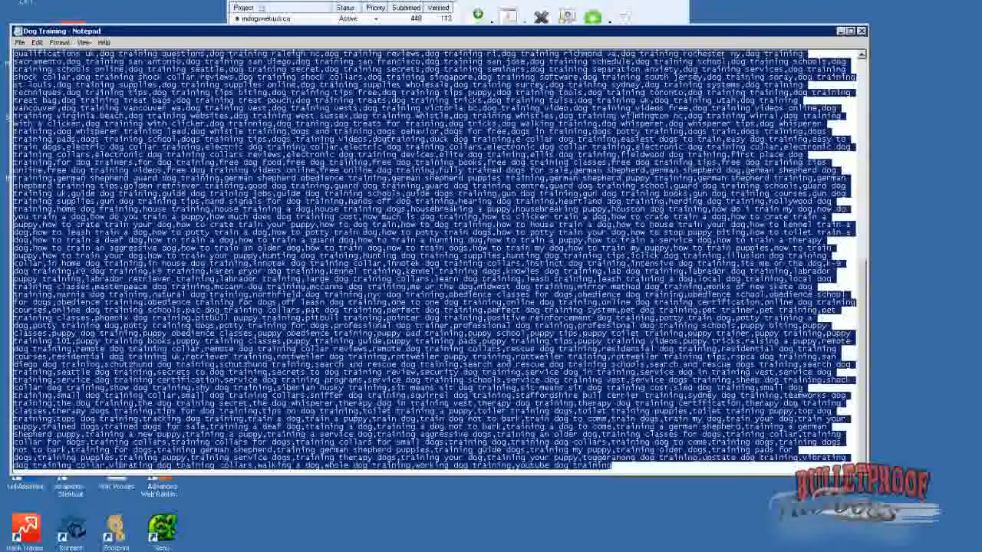
pyautogui.moveTo(863, 271); pyautogui.dragTo(864, 64)
pyautogui.moveTo(804, 55); pyautogui.dragTo(51, 54)
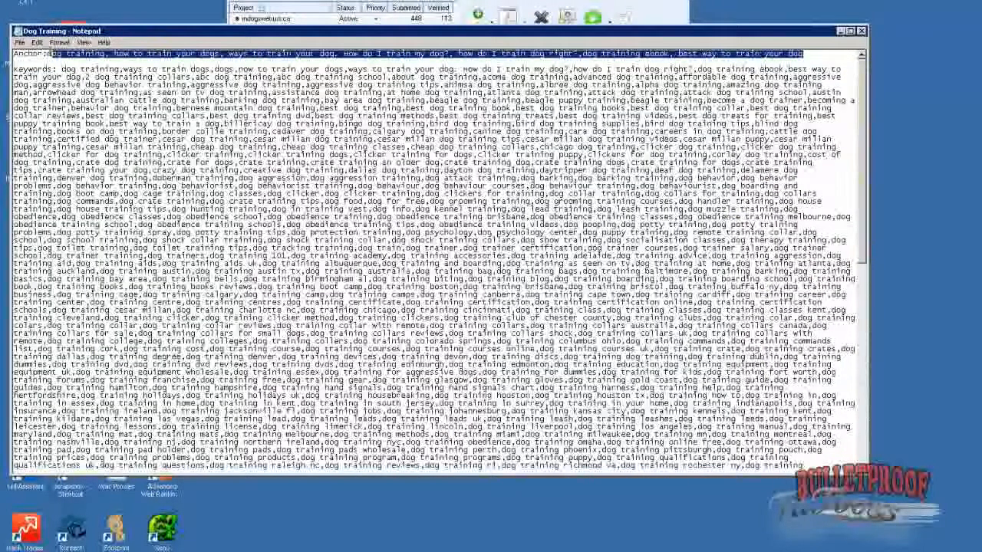
pyautogui.click(840, 31)
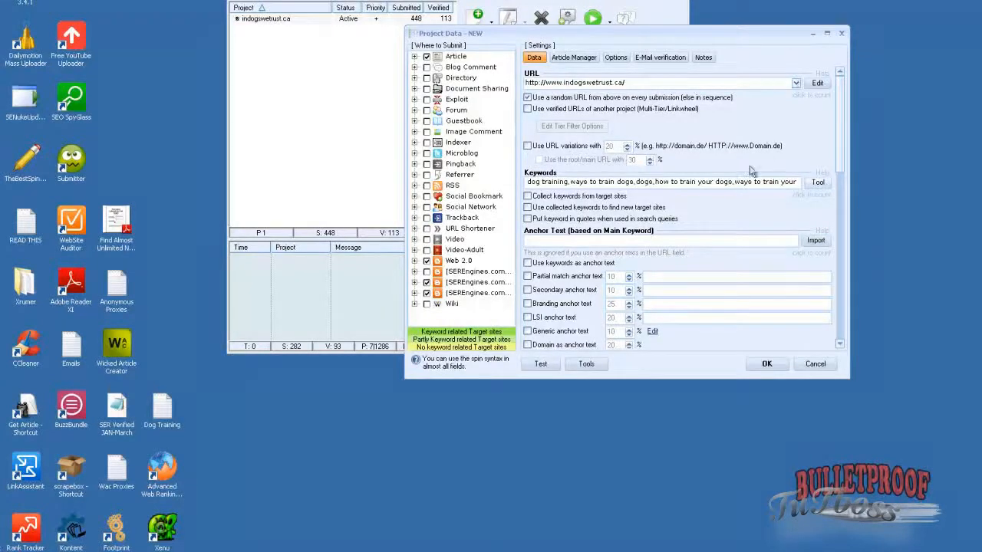
# - Paste the copied phrases as the project's anchor text and check the entries "dog training" and "how to train your dogs"
pyautogui.click(616, 58)
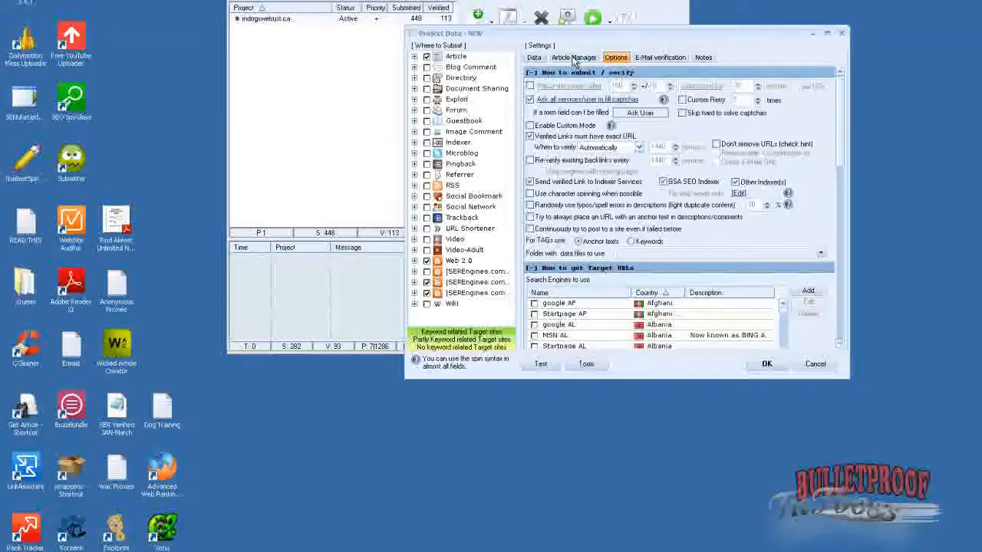
pyautogui.click(574, 58)
pyautogui.click(534, 57)
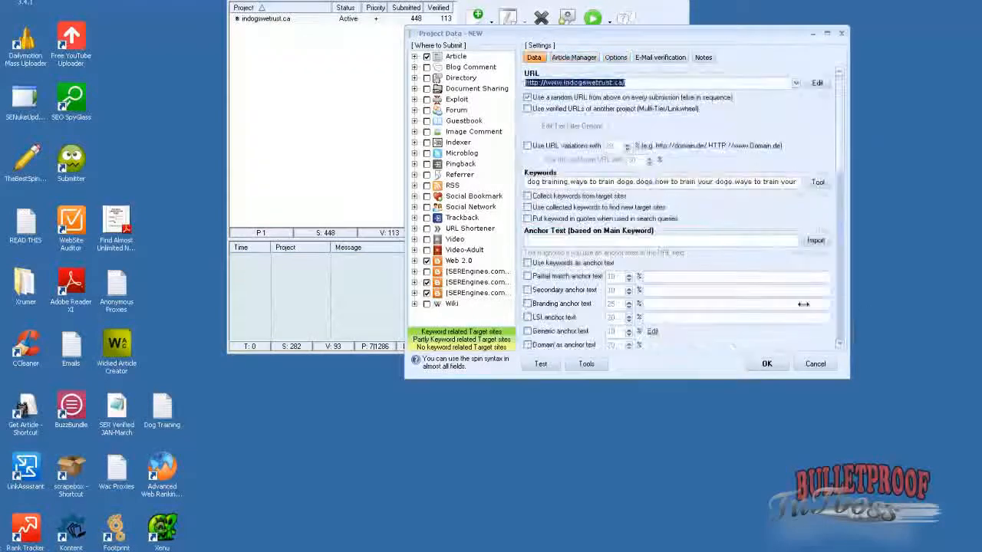
pyautogui.click(602, 242)
pyautogui.hotkey('ctrl', 'v')
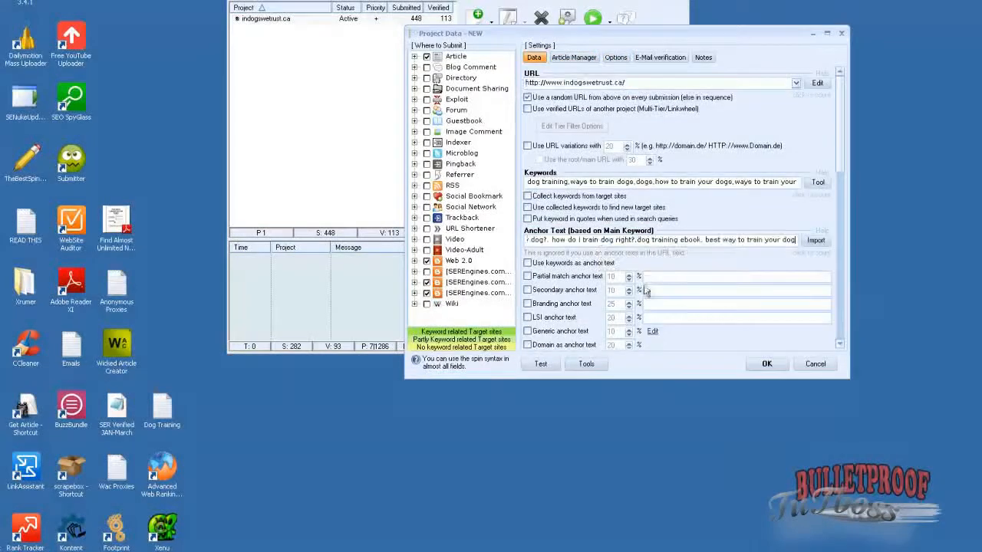
pyautogui.moveTo(593, 241); pyautogui.dragTo(427, 241)
pyautogui.click(566, 241)
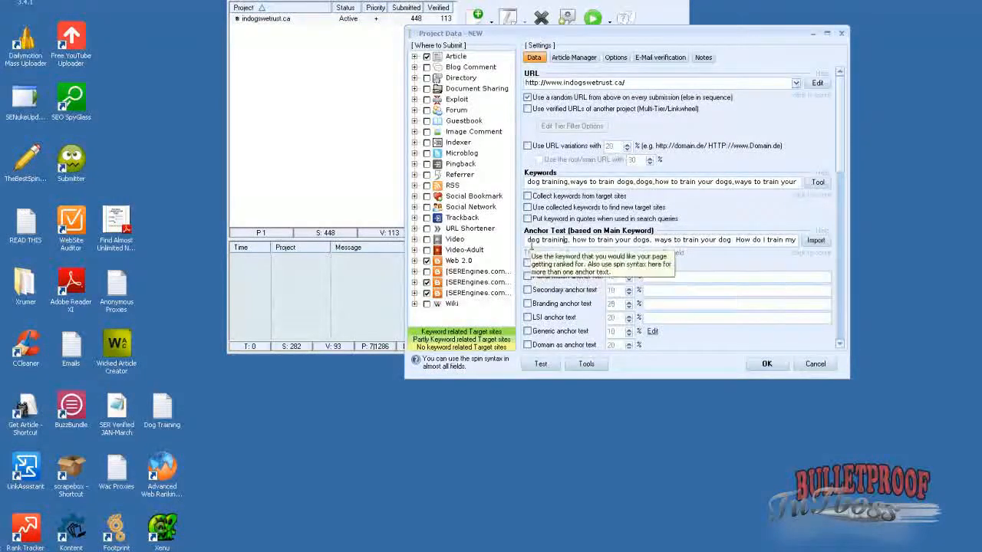
pyautogui.hotkey('shift', 'Home')
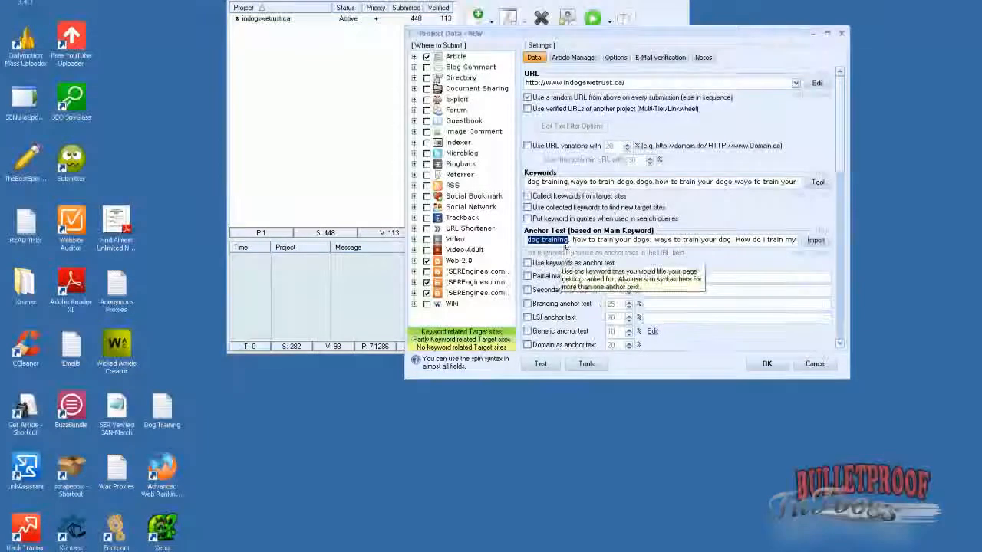
pyautogui.moveTo(573, 240); pyautogui.dragTo(648, 240)
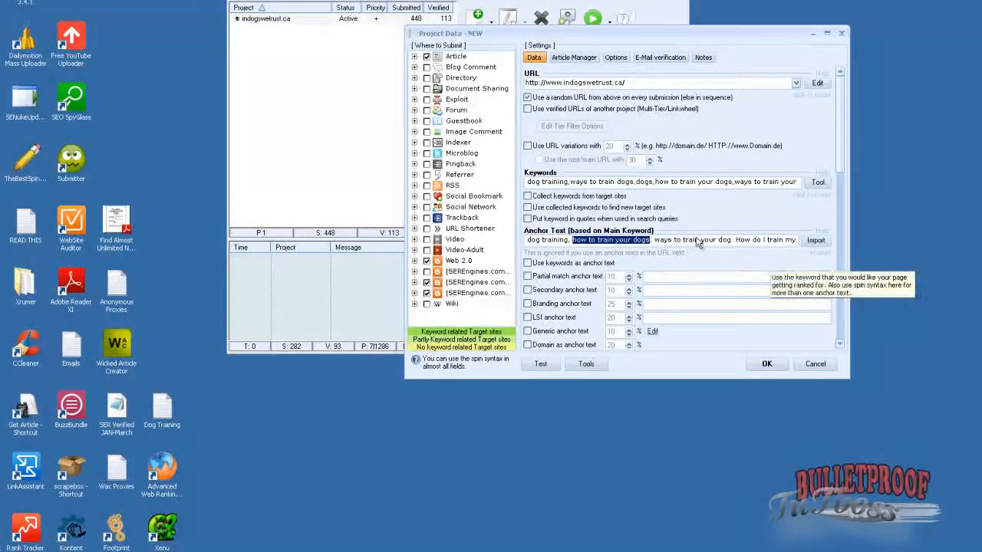
# - Enable the use of URL variations for the project's website
pyautogui.click(840, 348)
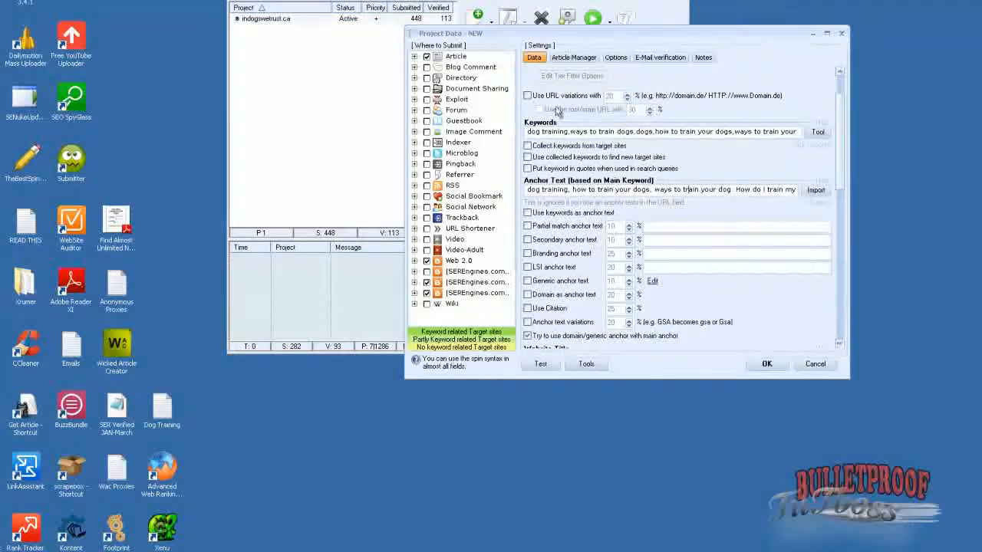
pyautogui.click(528, 95)
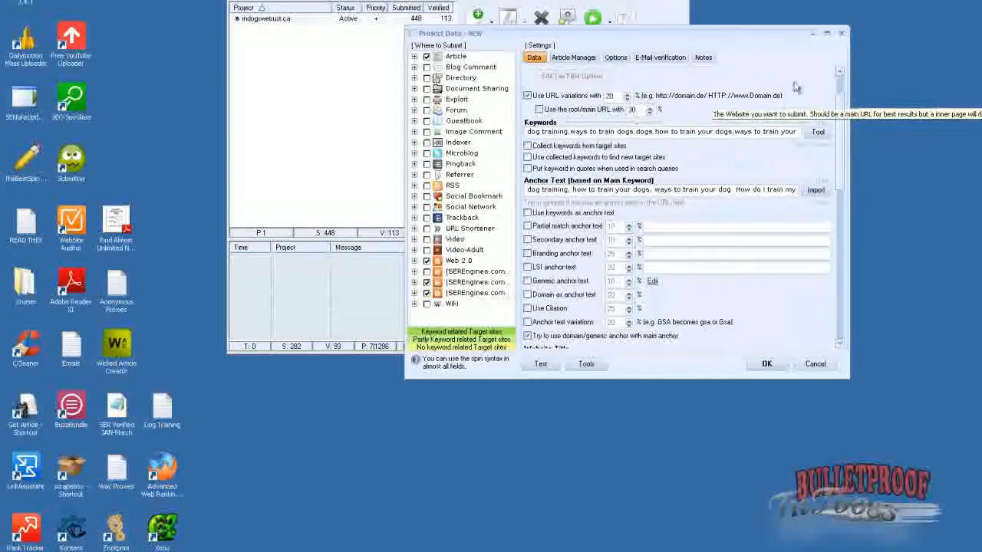
# - Enable anchor text variations at 20% for the project
pyautogui.click(840, 344)
pyautogui.click(841, 344)
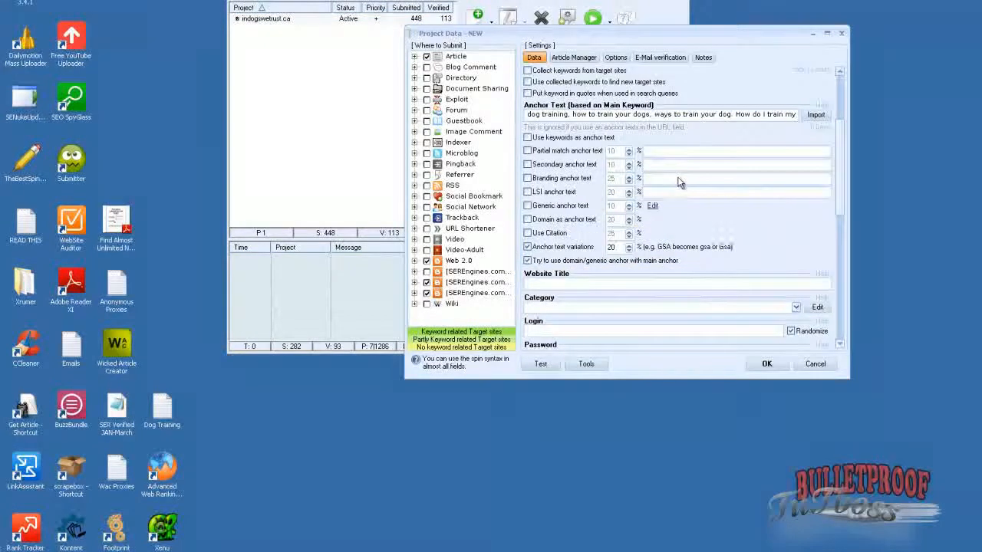
pyautogui.click(527, 178)
pyautogui.click(659, 180)
pyautogui.write('b')
pyautogui.press('BackSpace')
pyautogui.press('BackSpace')
pyautogui.press('BackSpace')
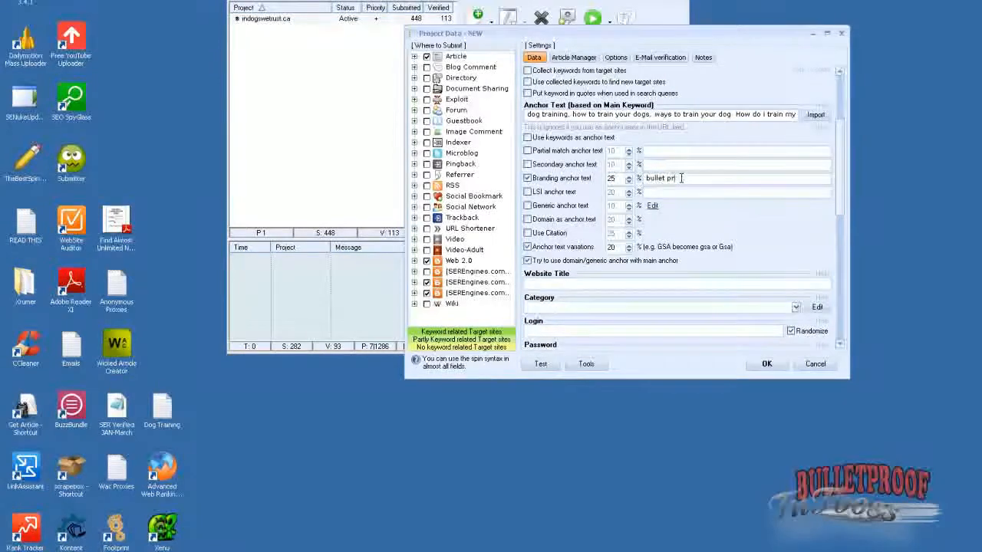
pyautogui.write('proof')
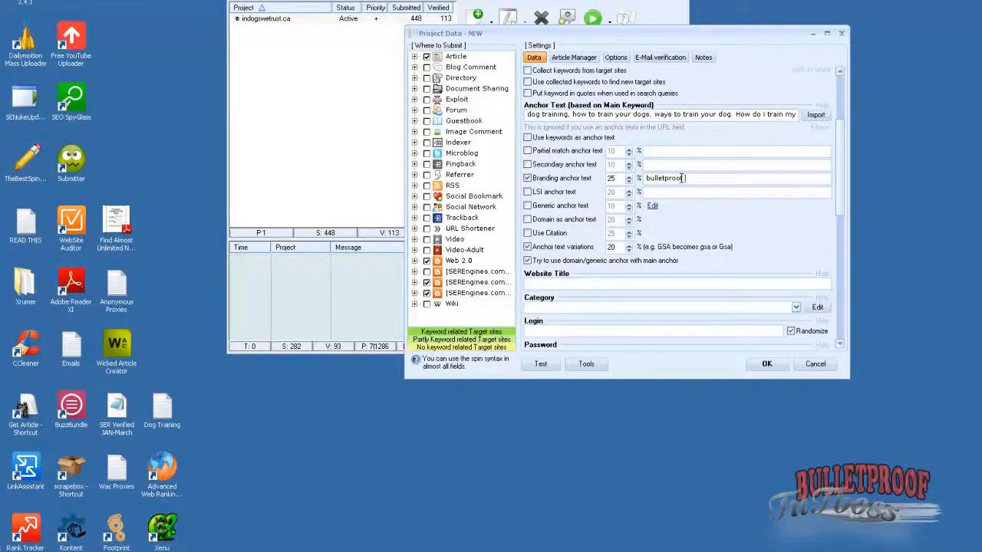
pyautogui.press('BackSpace')
pyautogui.press('BackSpace')
pyautogui.press('BackSpace')
pyautogui.press('BackSpace')
pyautogui.press('BackSpace')
pyautogui.press('BackSpace')
pyautogui.press('BackSpace')
pyautogui.press('BackSpace')
pyautogui.press('BackSpace')
pyautogui.click(528, 178)
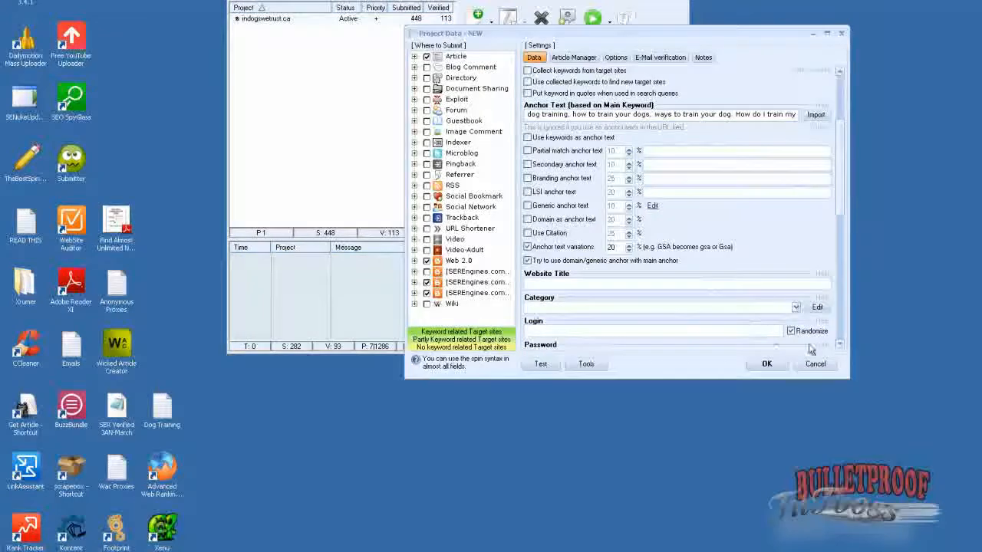
# - Switch to Wicked Article Creator and open its Title Builder
pyautogui.click(840, 344)
pyautogui.click(840, 344)
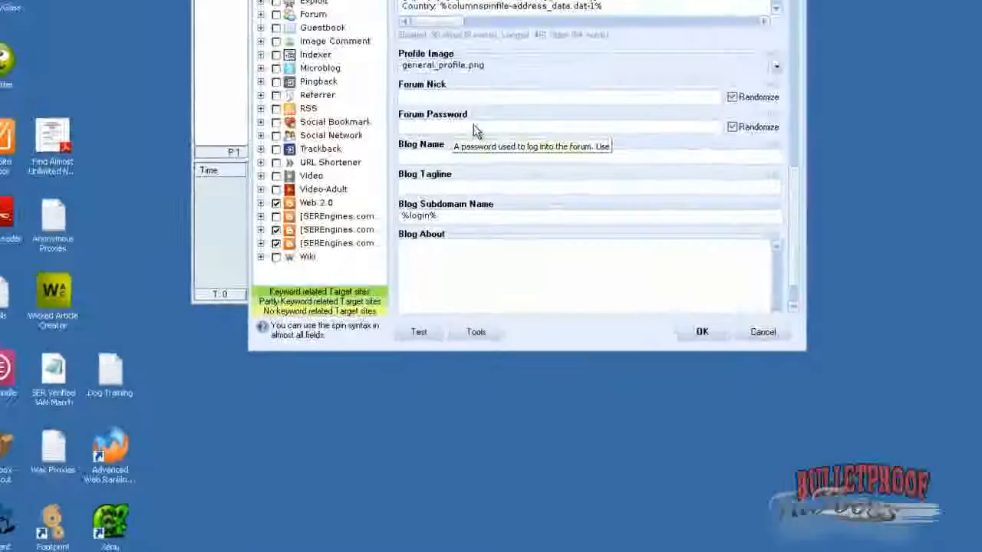
pyautogui.click(794, 305)
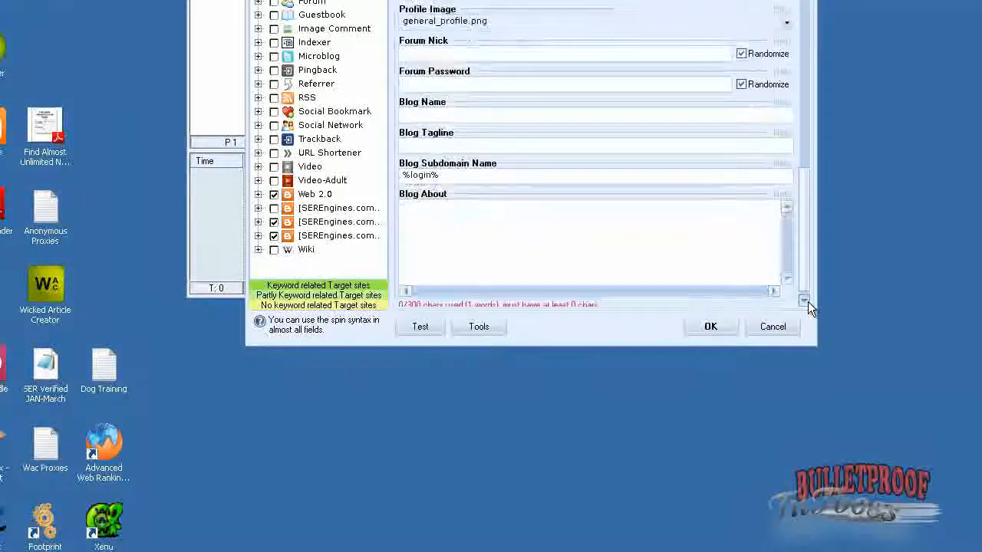
pyautogui.click(805, 300)
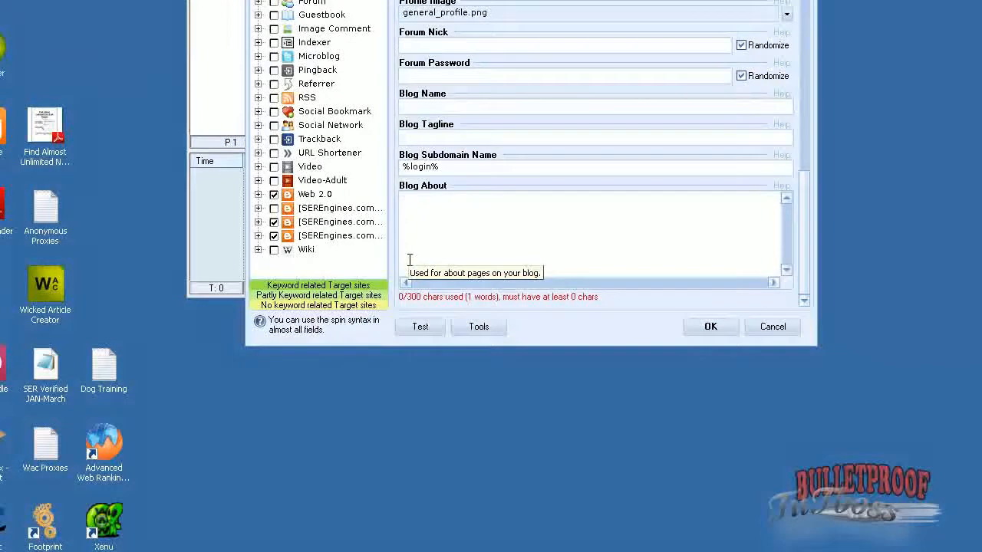
pyautogui.doubleClick(51, 292)
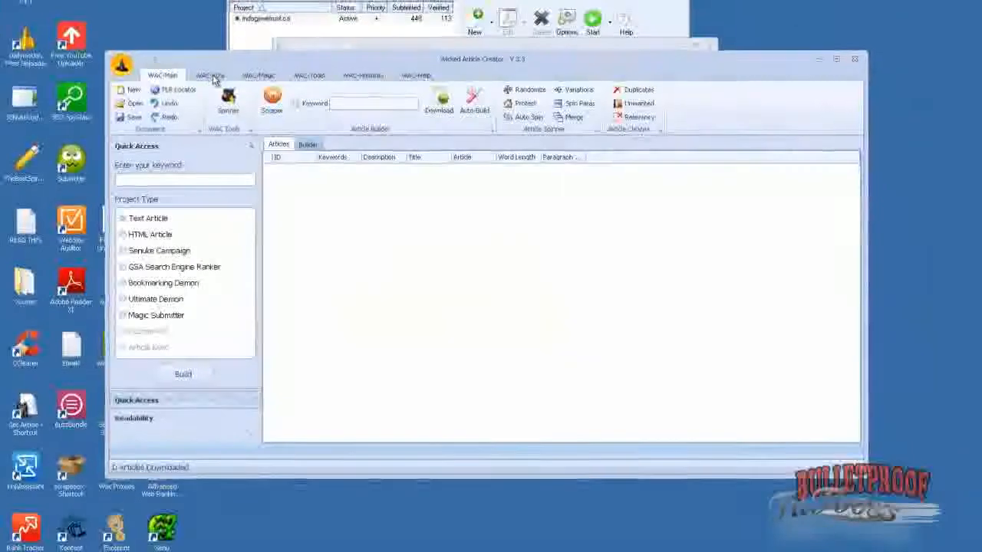
pyautogui.click(197, 32)
pyautogui.click(126, 107)
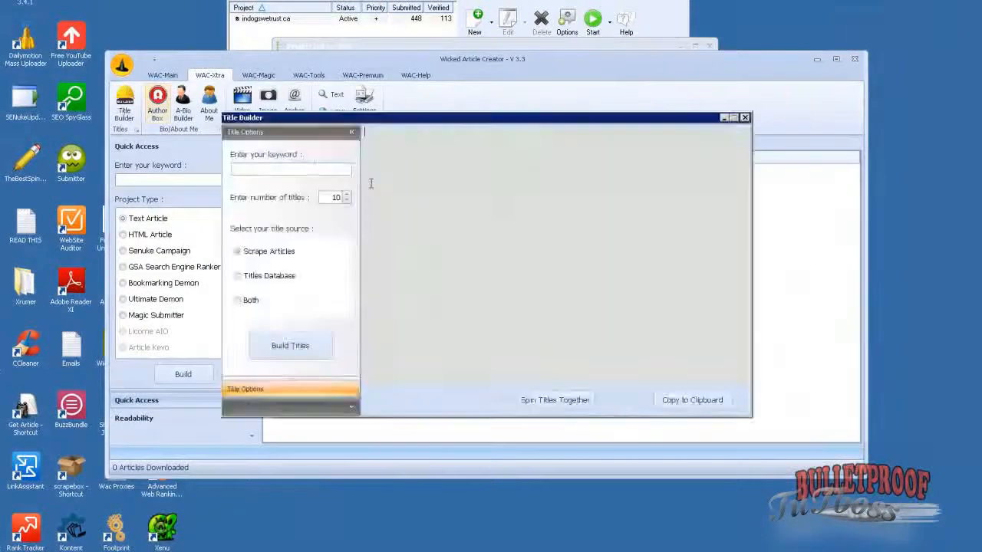
# - Build 1000 titles for the keyword "Dog Training" from scraped articles and spin them together
pyautogui.write('hog Traiing')
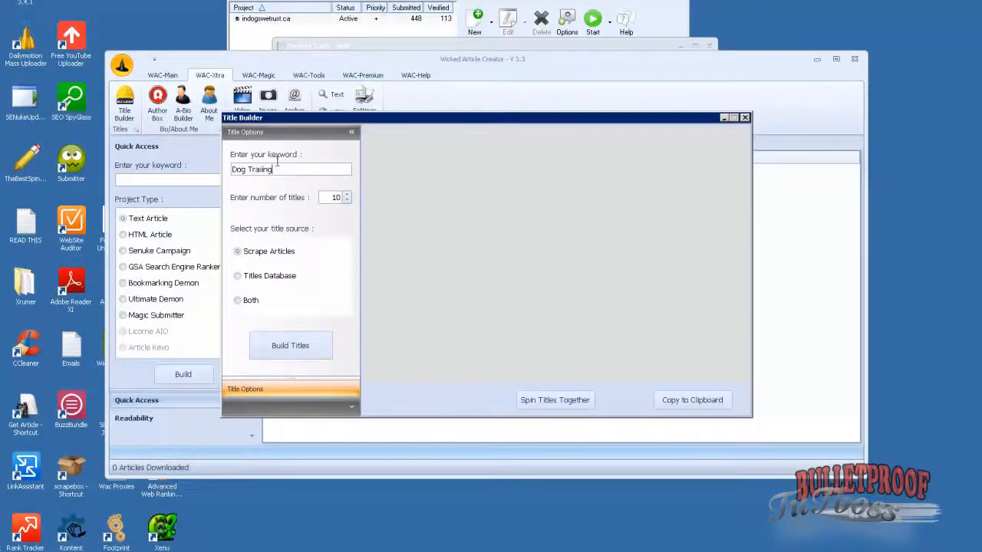
pyautogui.press('BackSpace')
pyautogui.press('BackSpace')
pyautogui.press('Tab')
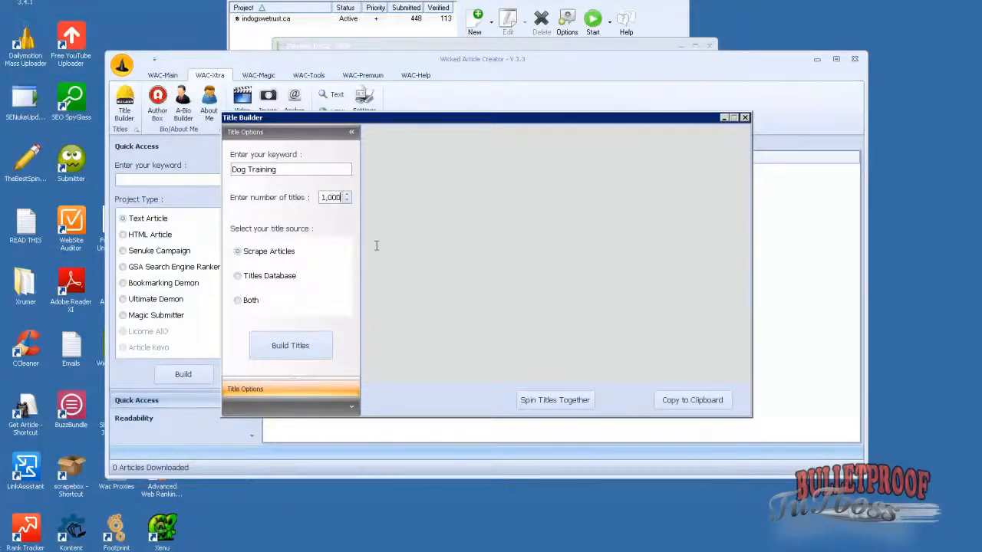
pyautogui.click(299, 351)
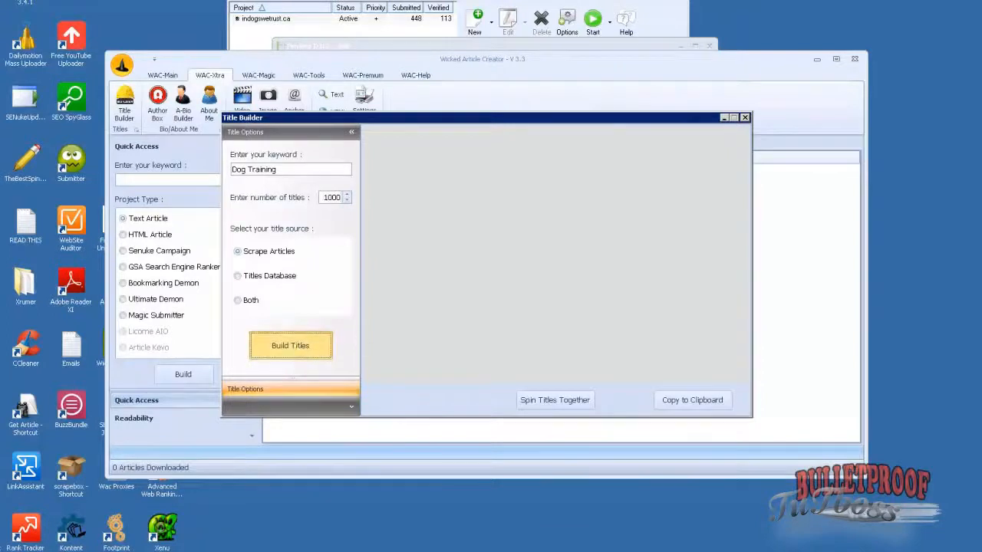
pyautogui.click(564, 400)
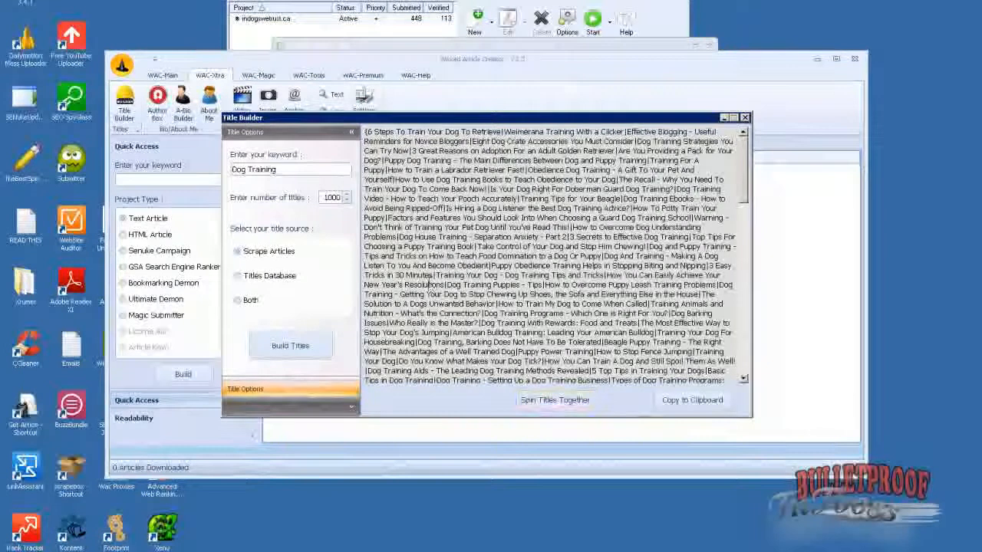
# - Copy all the spun titles and paste them as the project's Blog Name in GSA Search Engine Ranker
pyautogui.hotkey('ctrl', 'a')
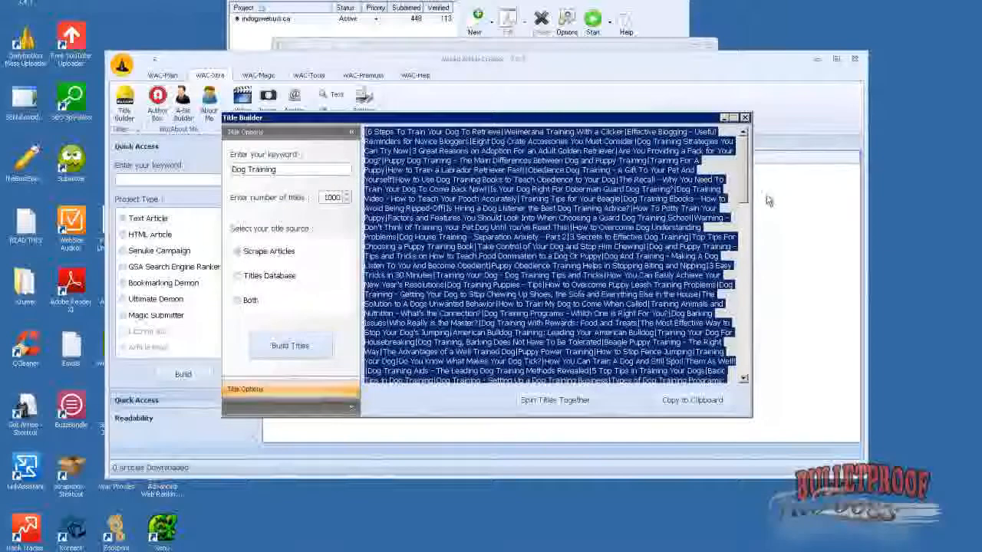
pyautogui.click(640, 44)
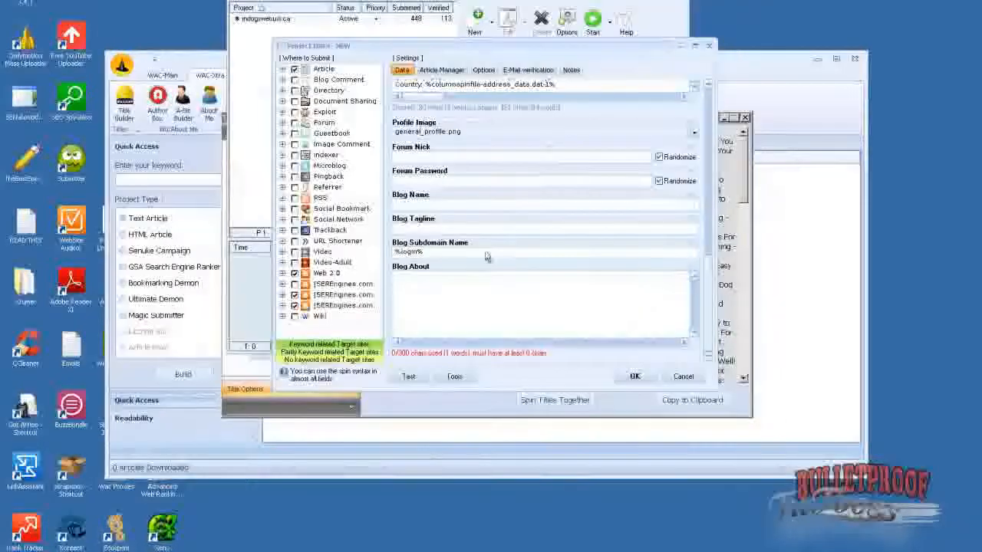
pyautogui.click(420, 206)
pyautogui.hotkey('ctrl', 'v')
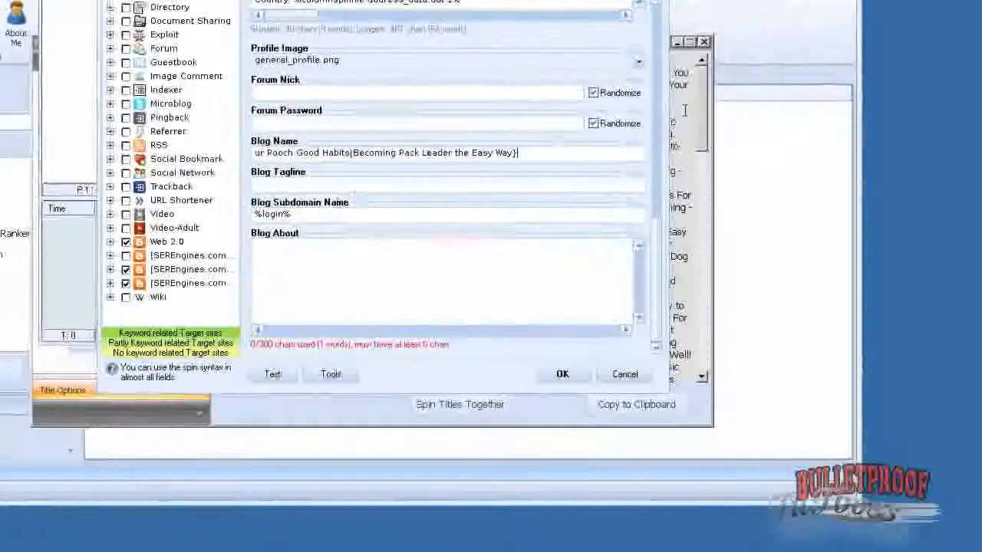
# - Fill the project's Website Title with a freshly built and spun set of Dog Training titles from the Title Builder
pyautogui.click(685, 111)
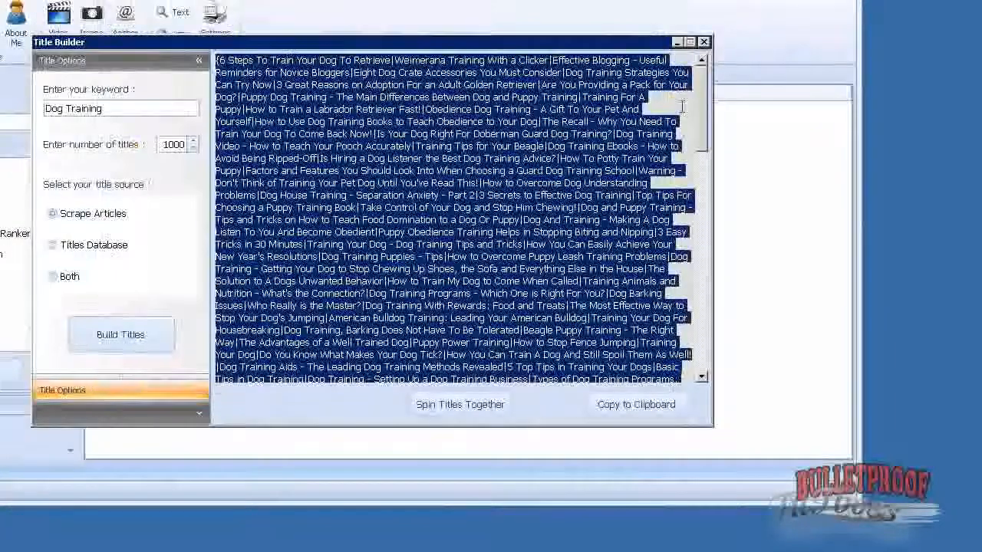
pyautogui.press('Delete')
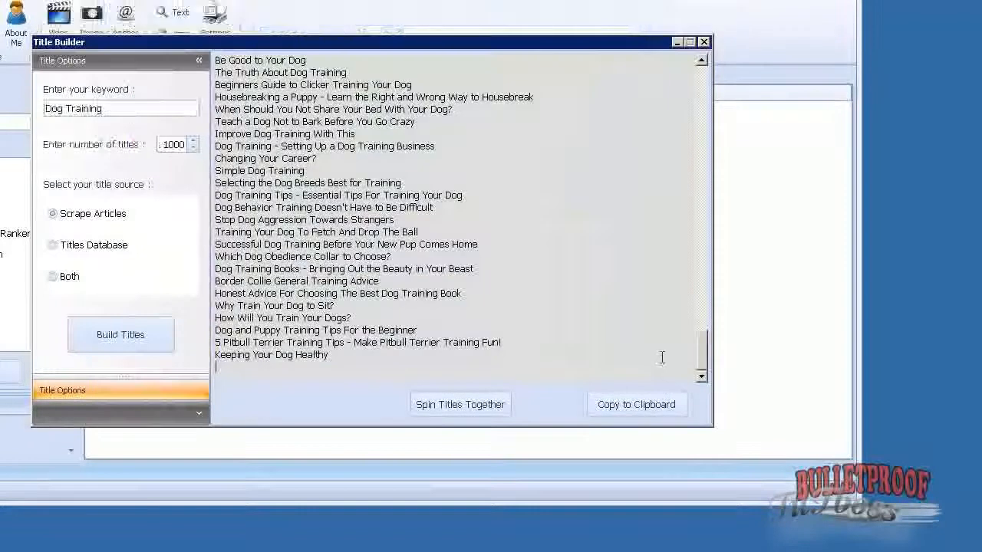
pyautogui.hotkey('ctrl', 'a')
pyautogui.click(450, 404)
pyautogui.click(449, 285)
pyautogui.hotkey('ctrl', 'a')
pyautogui.hotkey('ctrl', 'c')
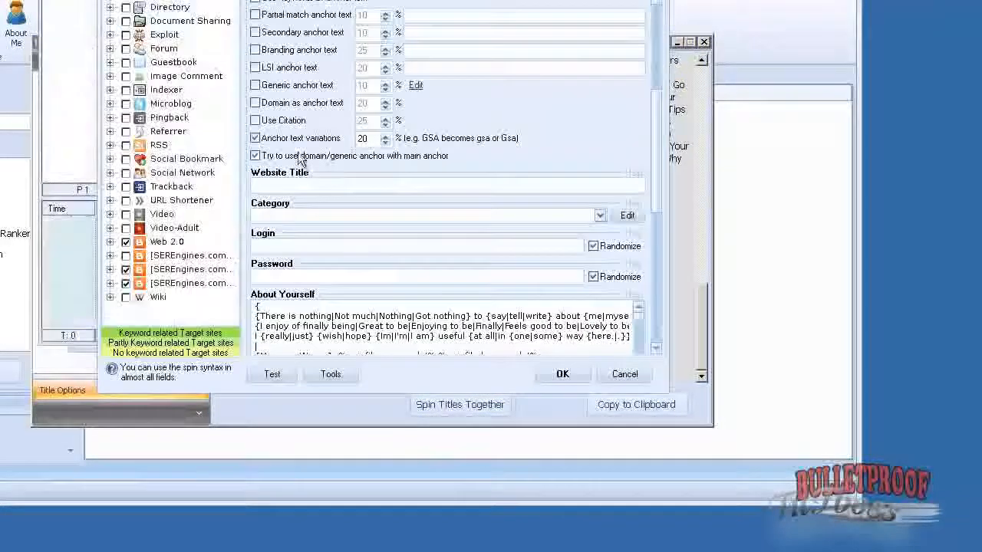
pyautogui.click(303, 184)
pyautogui.hotkey('ctrl', 'v')
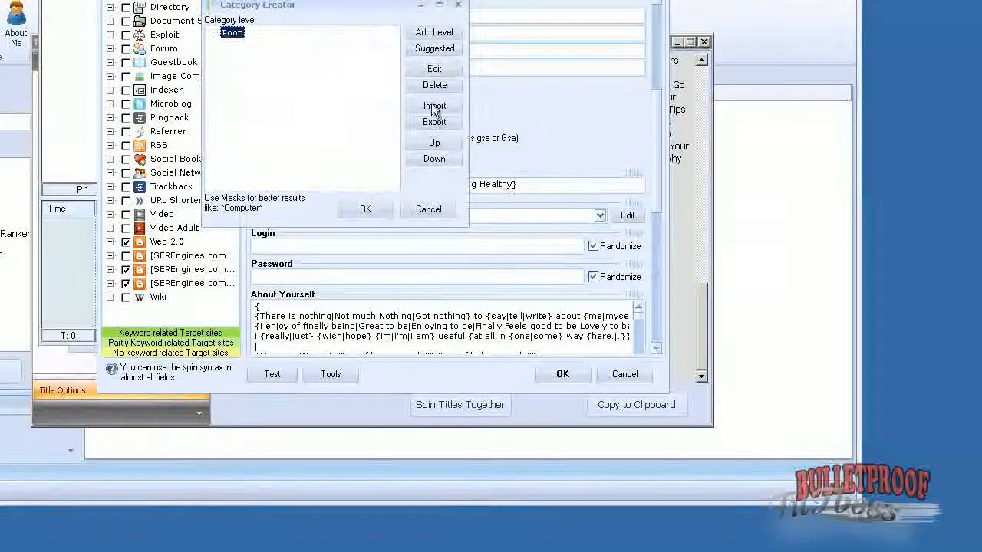
# - Add the suggested Home & Family categories Pets, Home Improvement, Hobbies and Parenting to the project's category tree
pyautogui.click(432, 48)
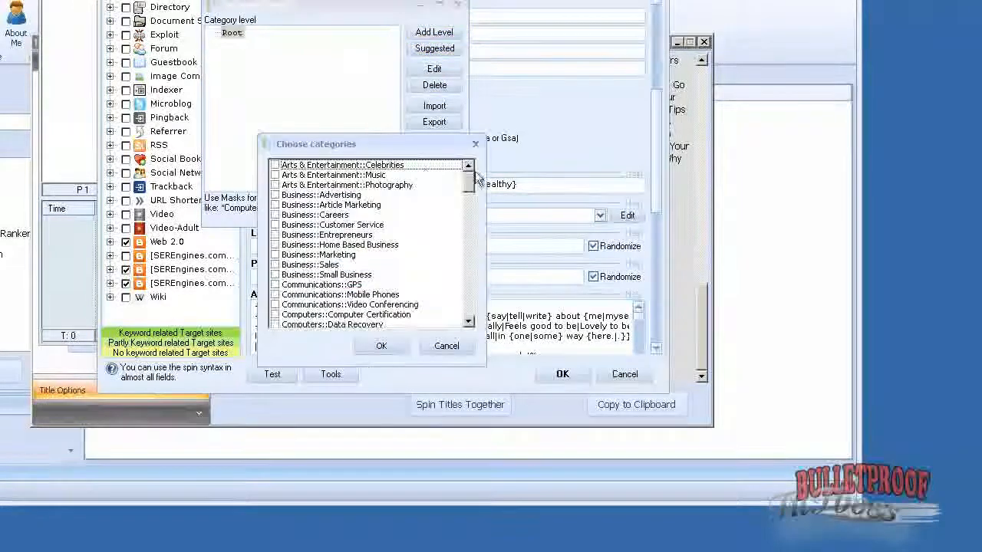
pyautogui.moveTo(470, 178); pyautogui.dragTo(470, 238)
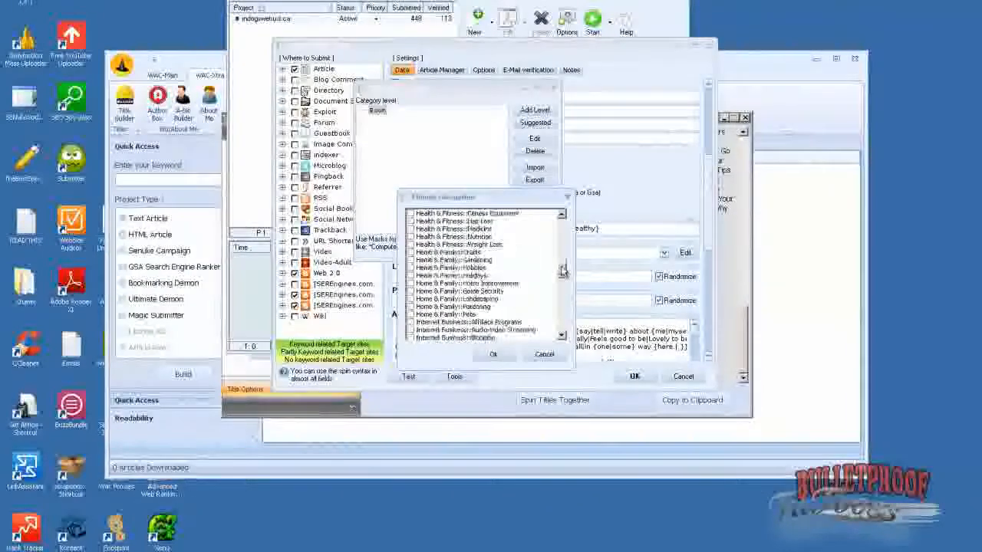
pyautogui.click(468, 315)
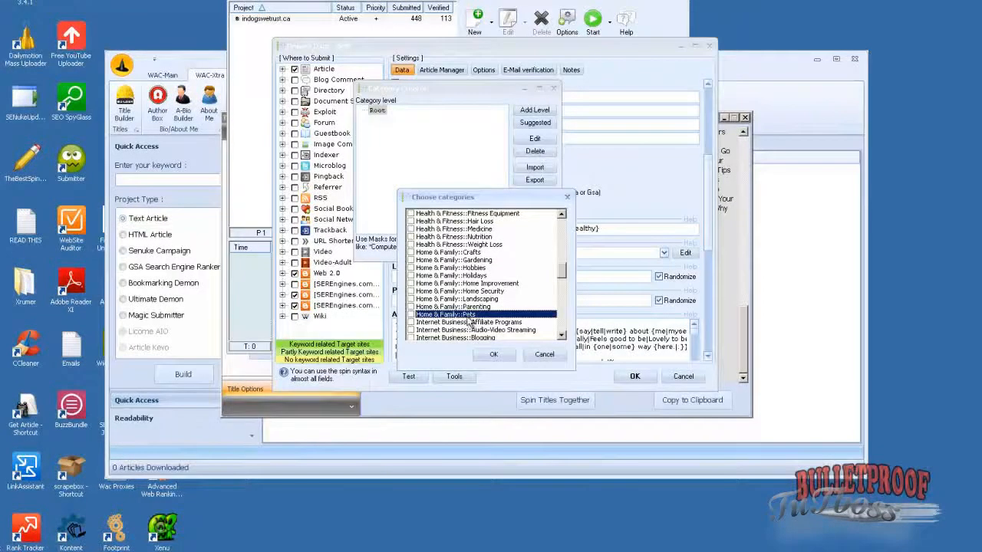
pyautogui.click(411, 315)
pyautogui.click(411, 284)
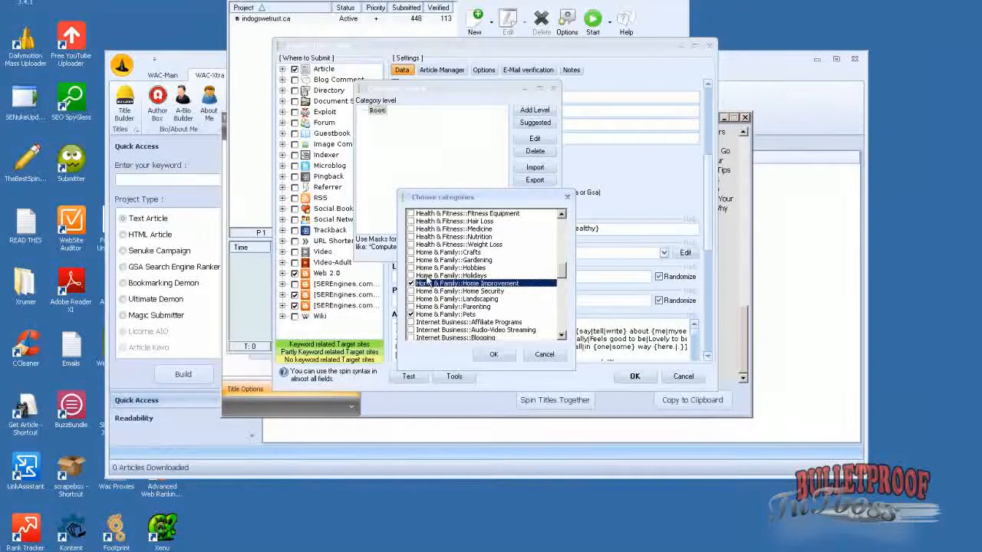
pyautogui.click(411, 268)
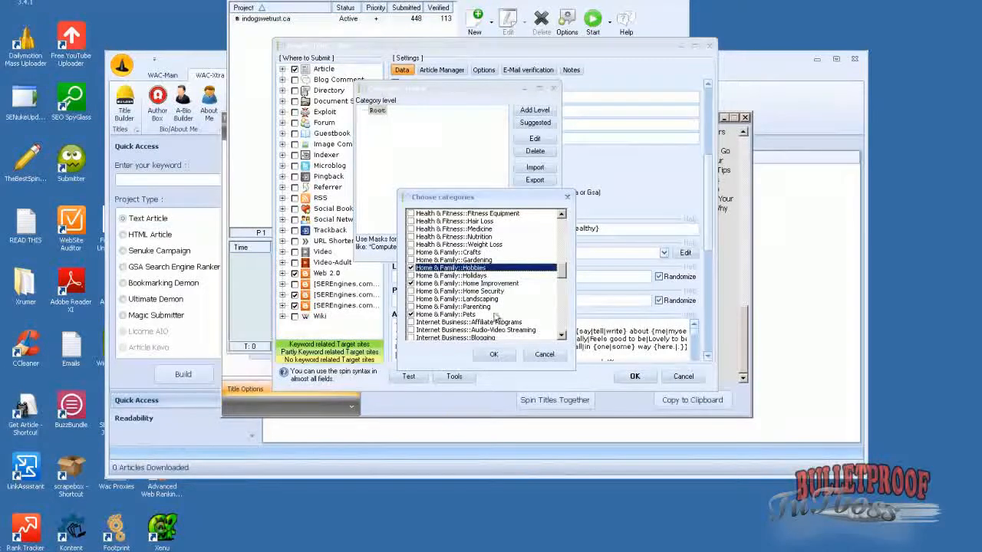
pyautogui.click(411, 307)
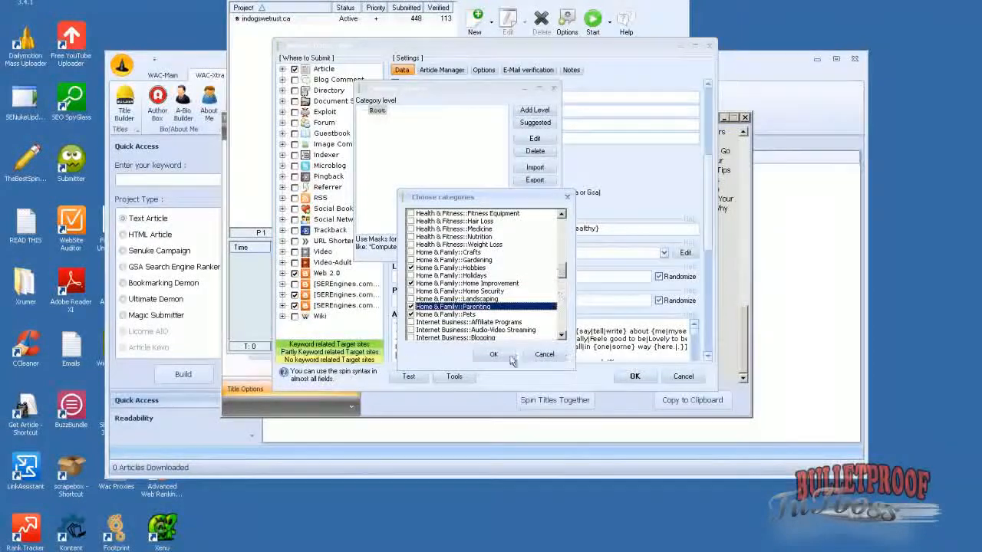
pyautogui.click(494, 355)
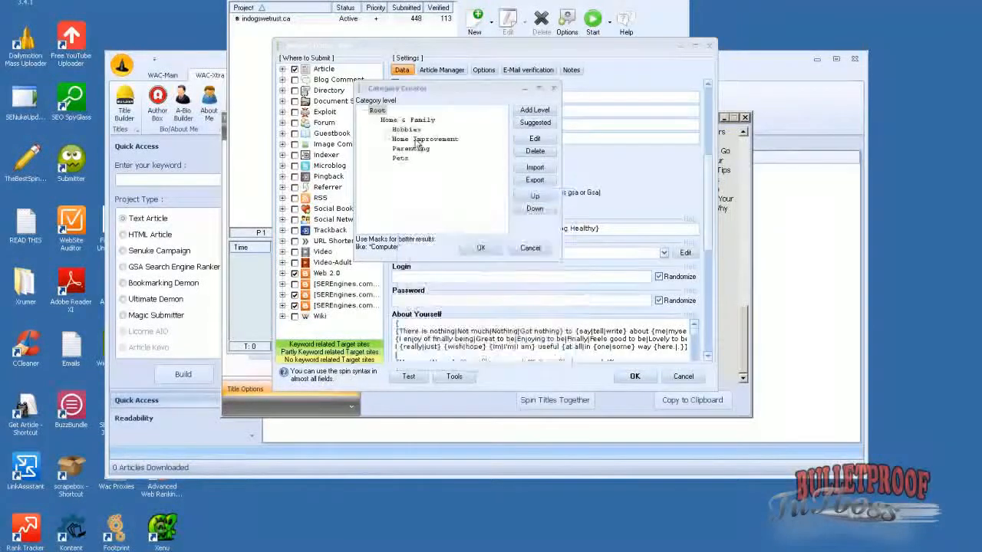
# - Add the custom top-level categories "education" and "news" and accept the category list
pyautogui.click(530, 111)
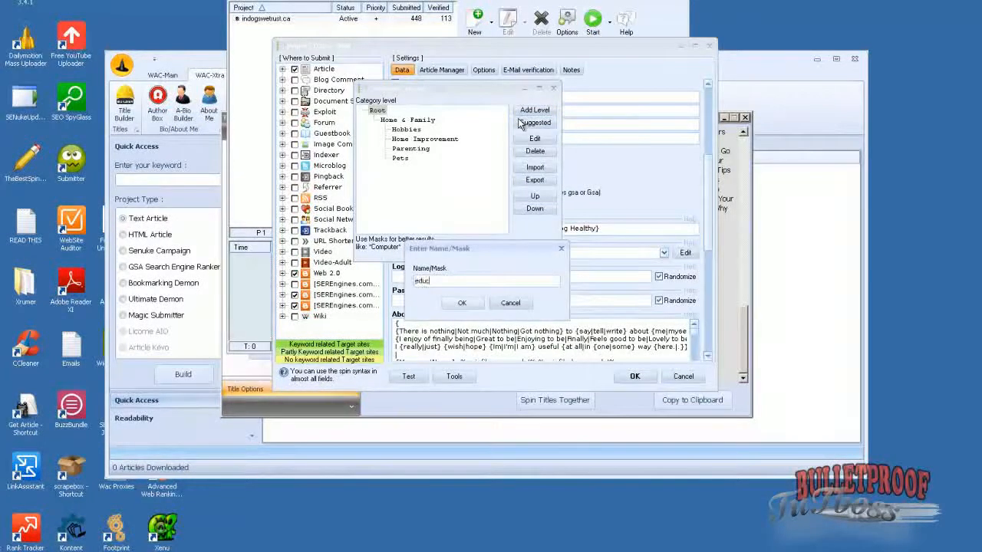
pyautogui.press('Return')
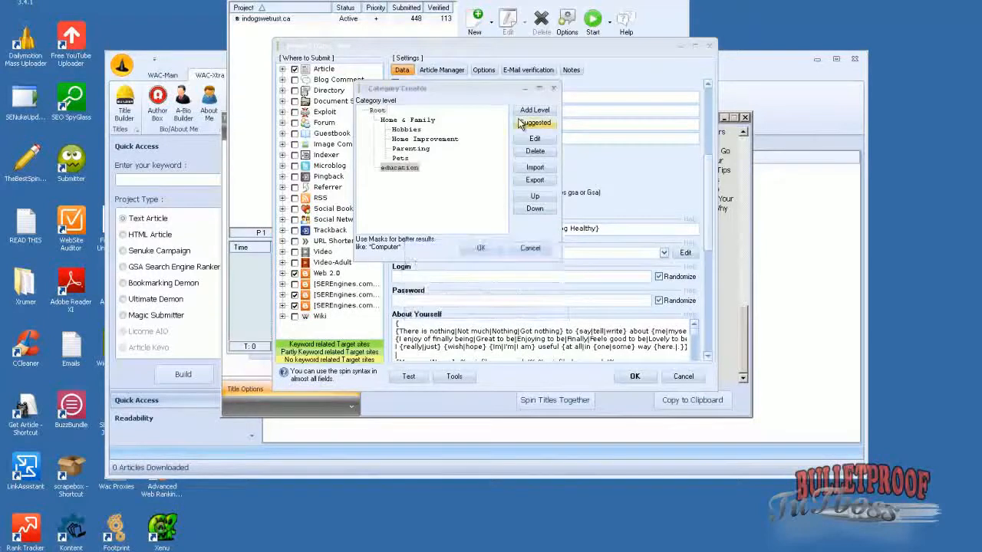
pyautogui.click(534, 111)
pyautogui.write('news')
pyautogui.press('Return')
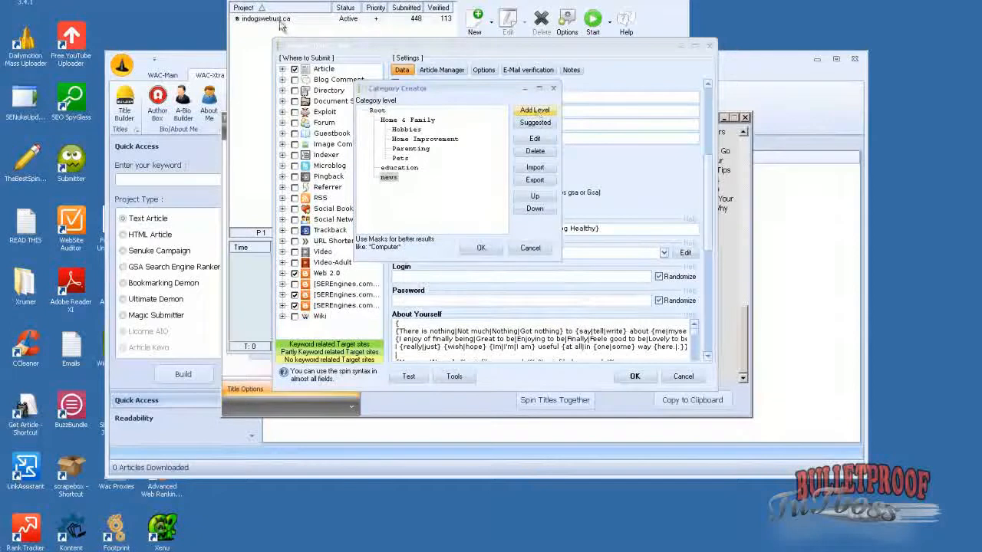
pyautogui.click(533, 110)
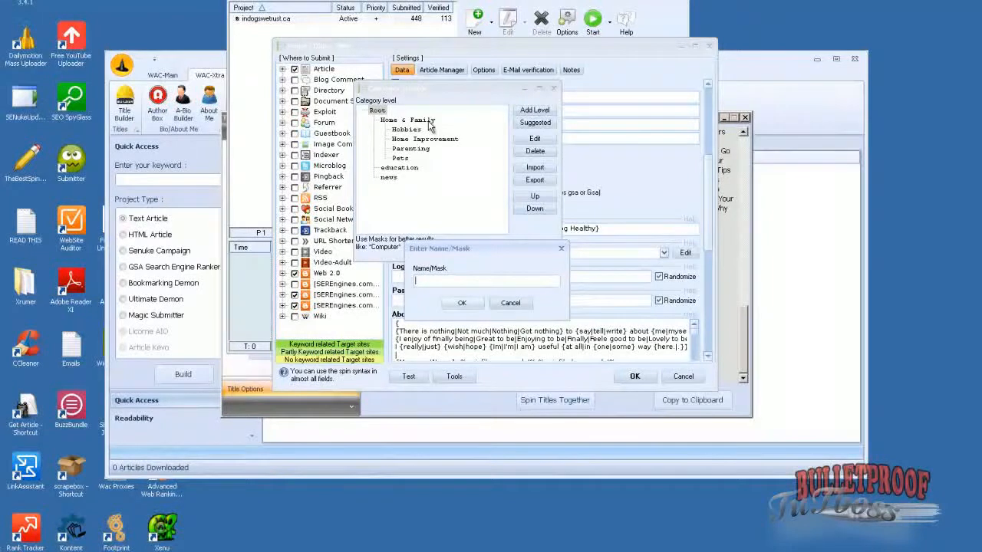
pyautogui.click(511, 303)
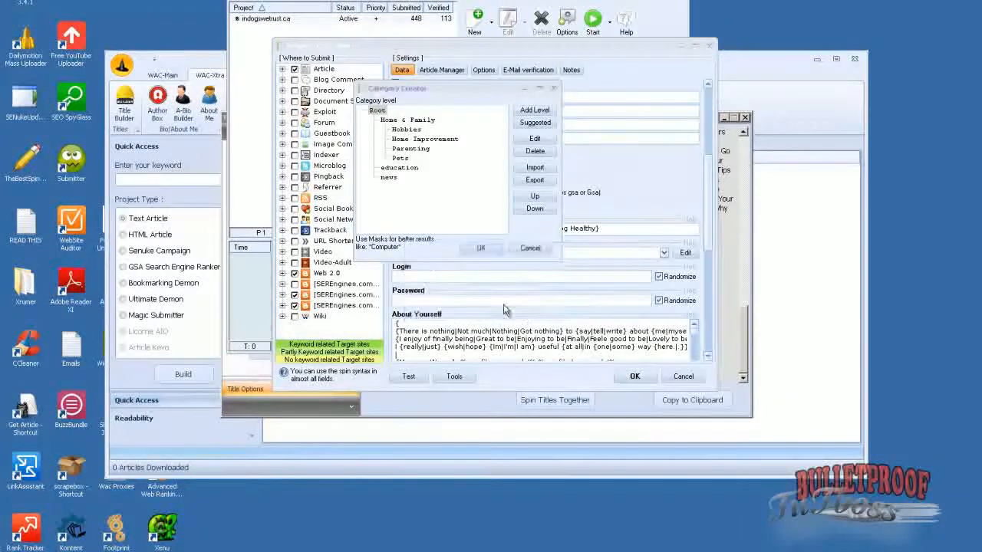
pyautogui.click(481, 248)
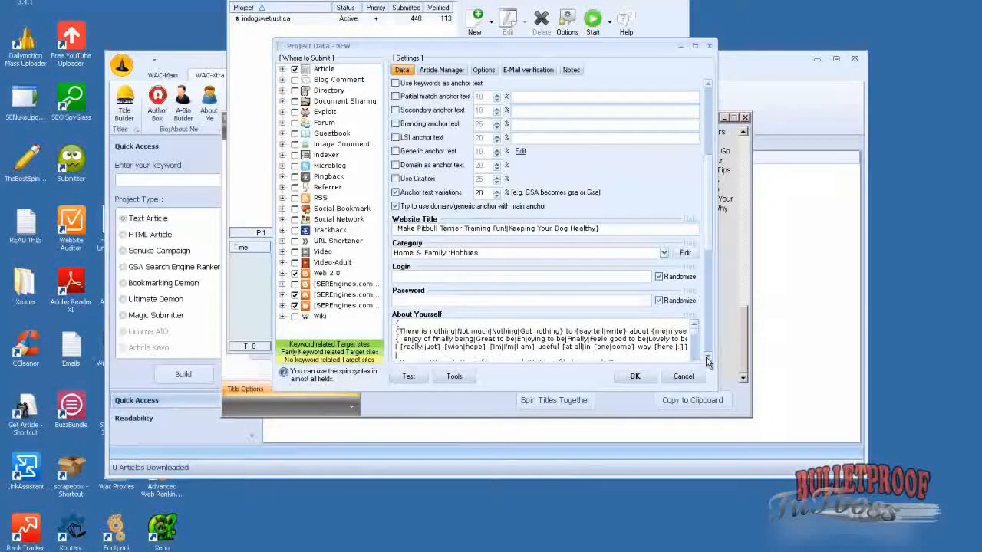
# - Copy the project's whole anchor text list and paste it as the Blog Tagline
pyautogui.scroll(-3, 707, 362)
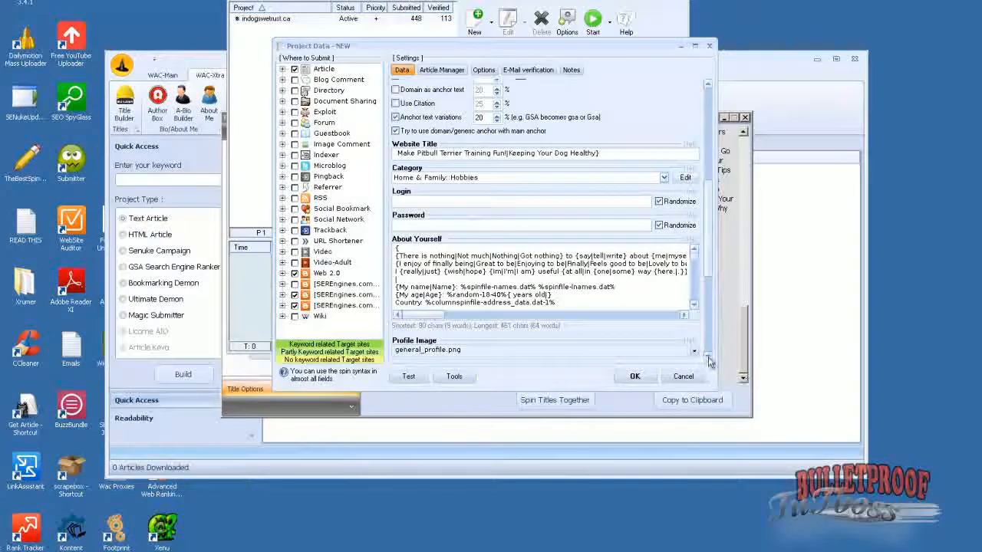
pyautogui.scroll(-3, 706, 360)
pyautogui.scroll(-3, 708, 363)
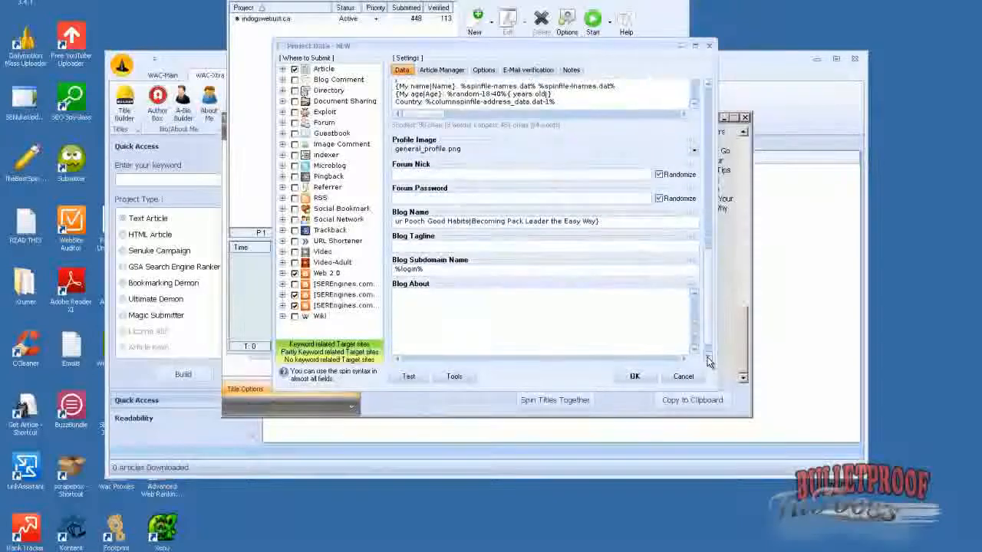
pyautogui.click(434, 244)
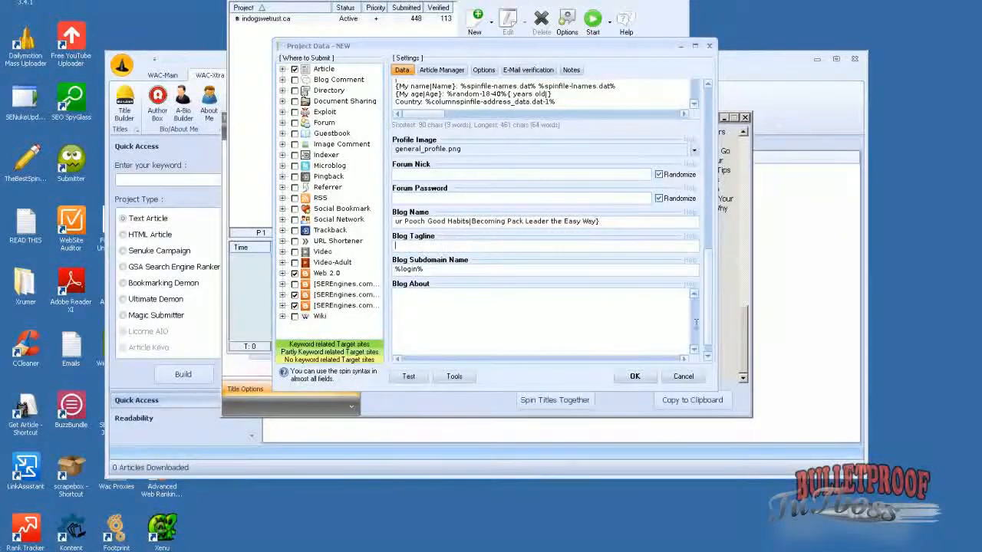
pyautogui.scroll(6, 698, 246)
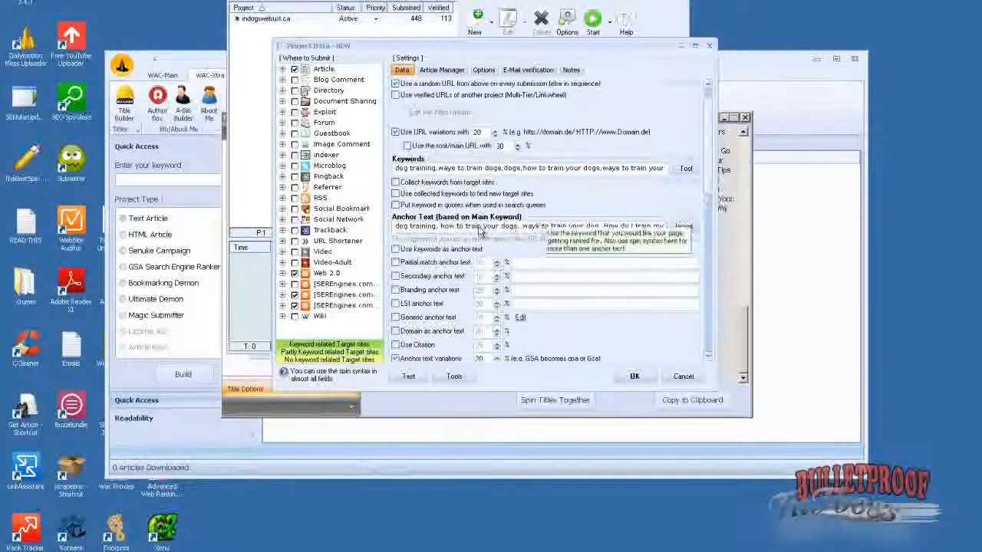
pyautogui.hotkey('ctrl', 'a')
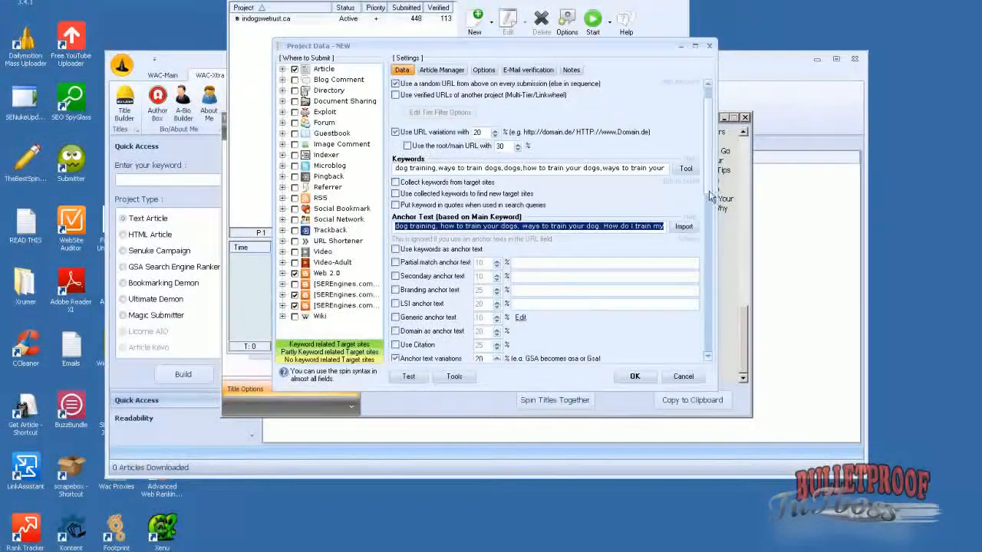
pyautogui.scroll(-6, 672, 372)
pyautogui.hotkey('ctrl', 'v')
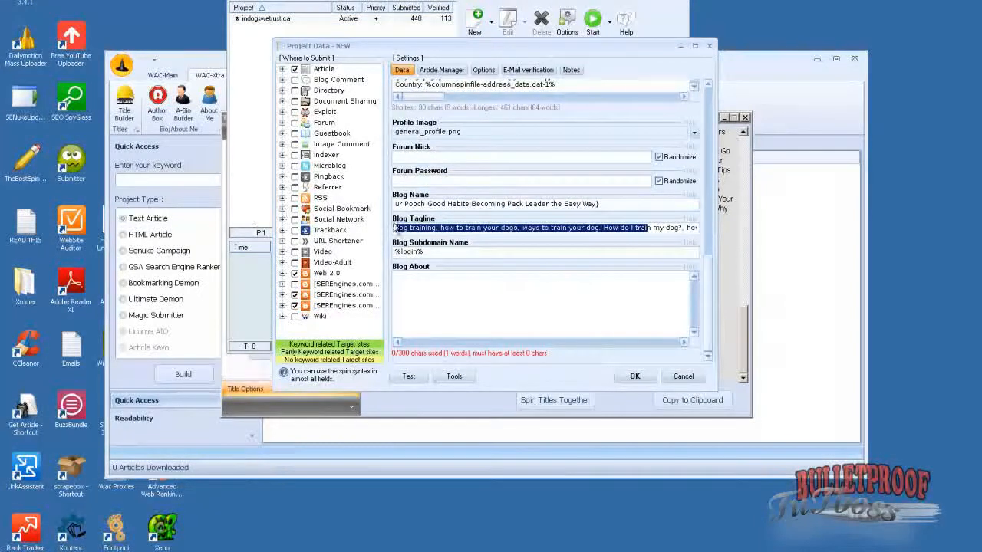
# - Start the Blog Tagline with an opening brace and replace the separators after the first three phrases with pipes
pyautogui.click(396, 228)
pyautogui.write('{')
pyautogui.click(444, 228)
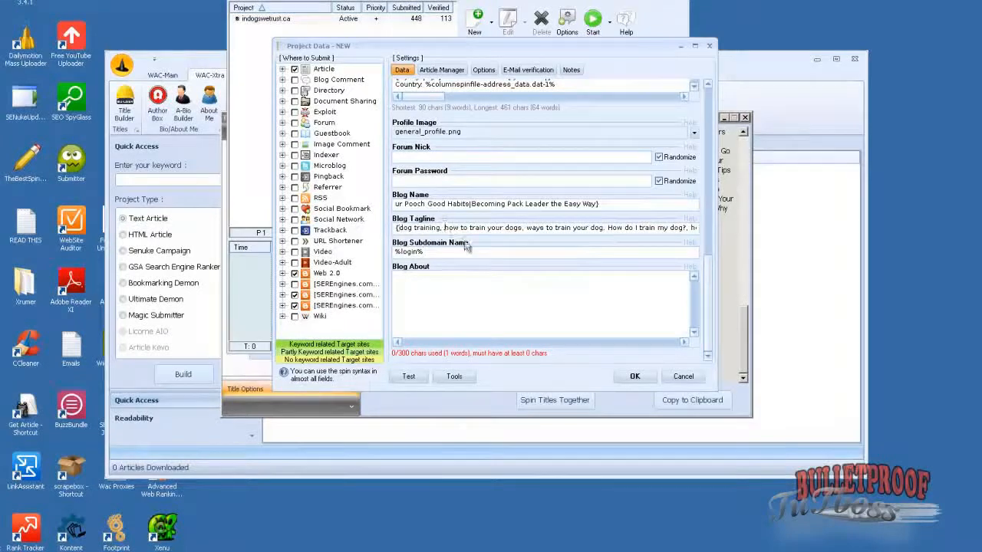
pyautogui.press('BackSpace')
pyautogui.press('BackSpace')
pyautogui.write('|')
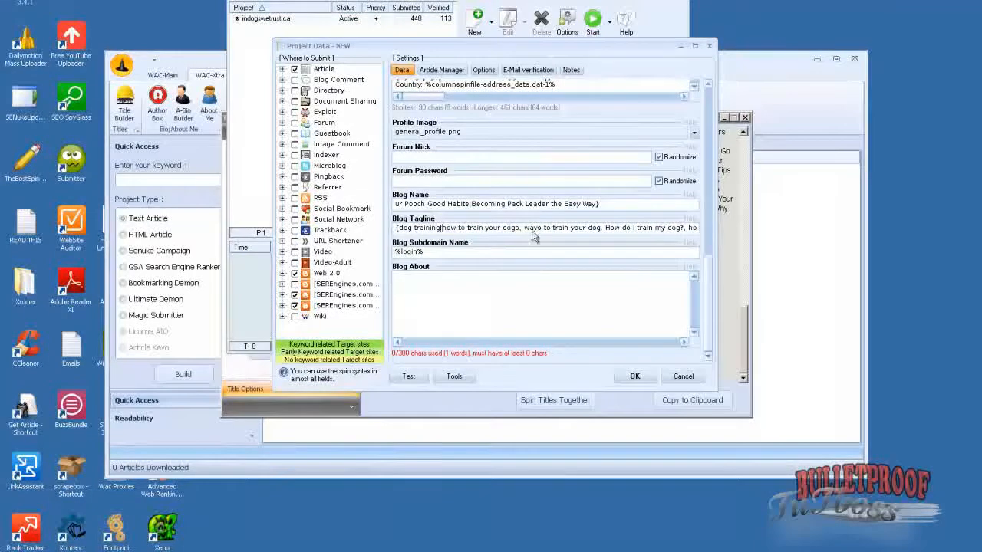
pyautogui.press('BackSpace')
pyautogui.press('BackSpace')
pyautogui.write('|')
pyautogui.click(599, 228)
pyautogui.write('.')
pyautogui.press('BackSpace')
pyautogui.press('BackSpace')
pyautogui.write('|')
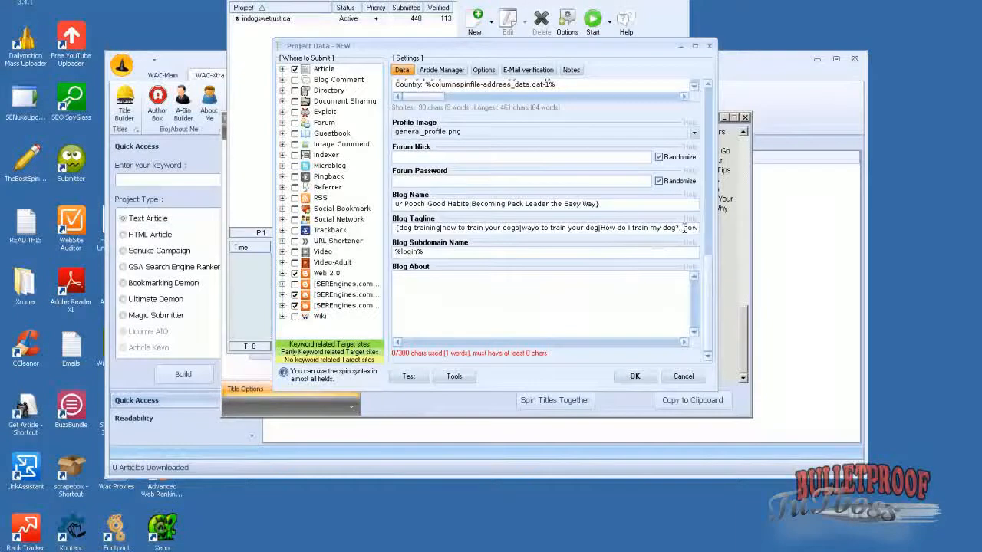
# - Finish the Blog Tagline's spin syntax by putting pipes between the remaining phrases and a closing brace at the end
pyautogui.press('BackSpace')
pyautogui.press('BackSpace')
pyautogui.press('Right')
pyautogui.press('Right')
pyautogui.press('Right')
pyautogui.press('Right')
pyautogui.press('Right')
pyautogui.press('Right')
pyautogui.press('Right')
pyautogui.press('Right')
pyautogui.press('Right')
pyautogui.press('Right')
pyautogui.press('Right')
pyautogui.press('Right')
pyautogui.press('Right')
pyautogui.press('Right')
pyautogui.press('Right')
pyautogui.press('Right')
pyautogui.press('Right')
pyautogui.press('Right')
pyautogui.press('Right')
pyautogui.press('Right')
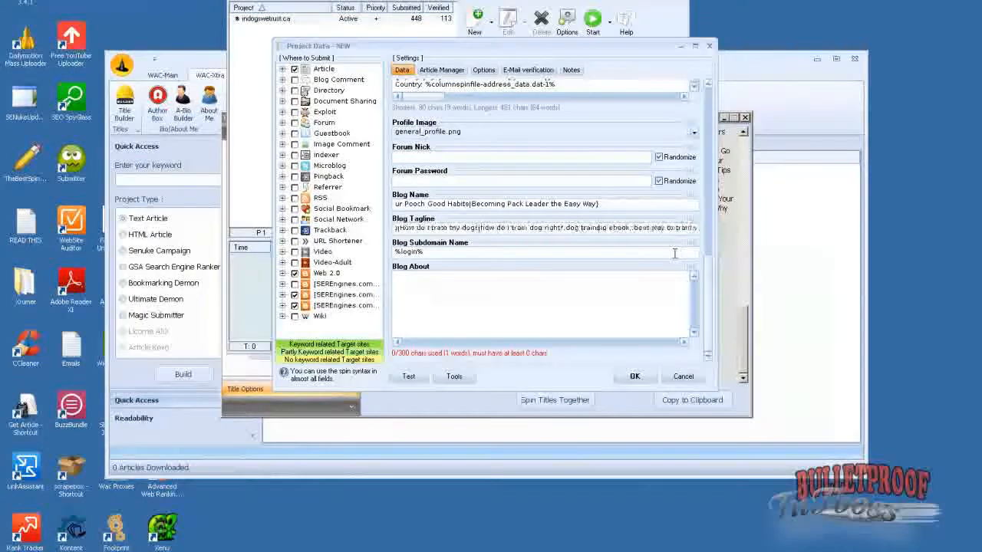
pyautogui.press('Right')
pyautogui.press('Right')
pyautogui.press('Right')
pyautogui.press('Right')
pyautogui.press('Right')
pyautogui.press('Right')
pyautogui.press('Right')
pyautogui.press('Right')
pyautogui.press('Right')
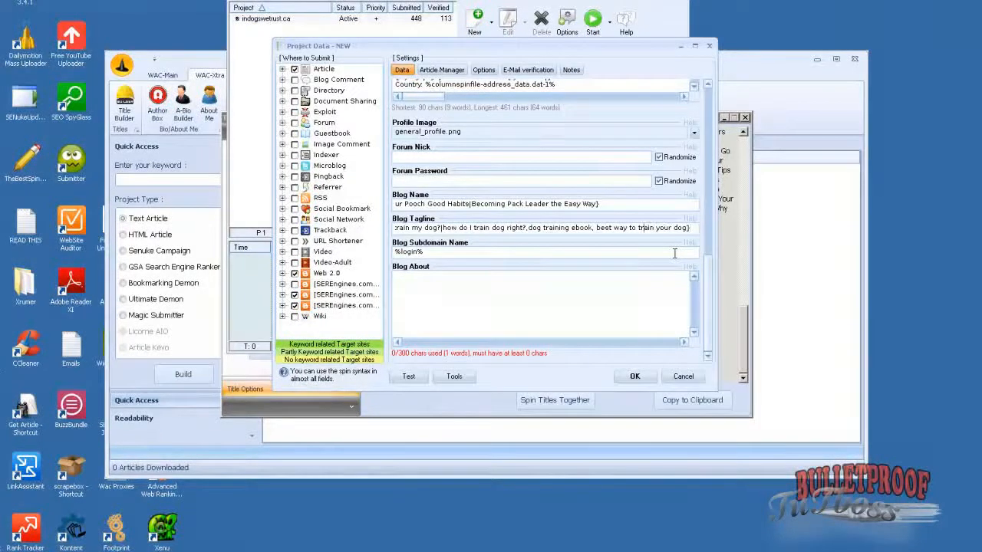
pyautogui.press('BackSpace')
pyautogui.press('BackSpace')
pyautogui.press('BackSpace')
pyautogui.write('|')
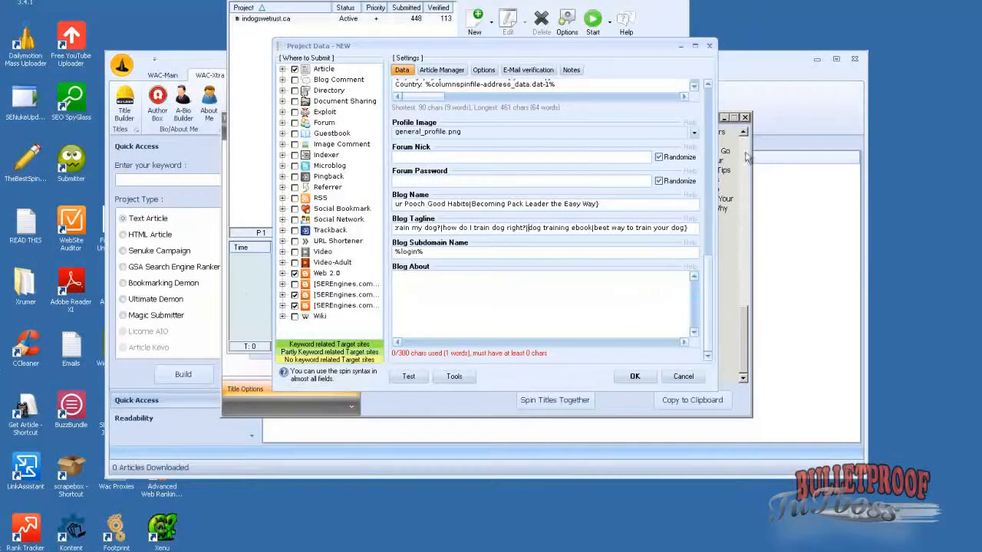
# - Close the Title Builder and return to the empty Blog About field of the project
pyautogui.click(724, 131)
pyautogui.click(745, 117)
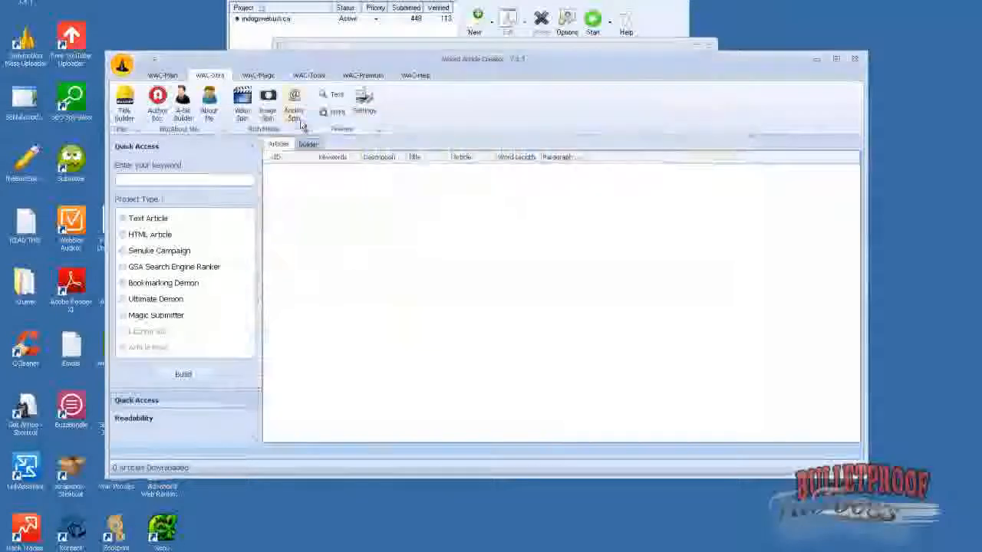
pyautogui.click(492, 45)
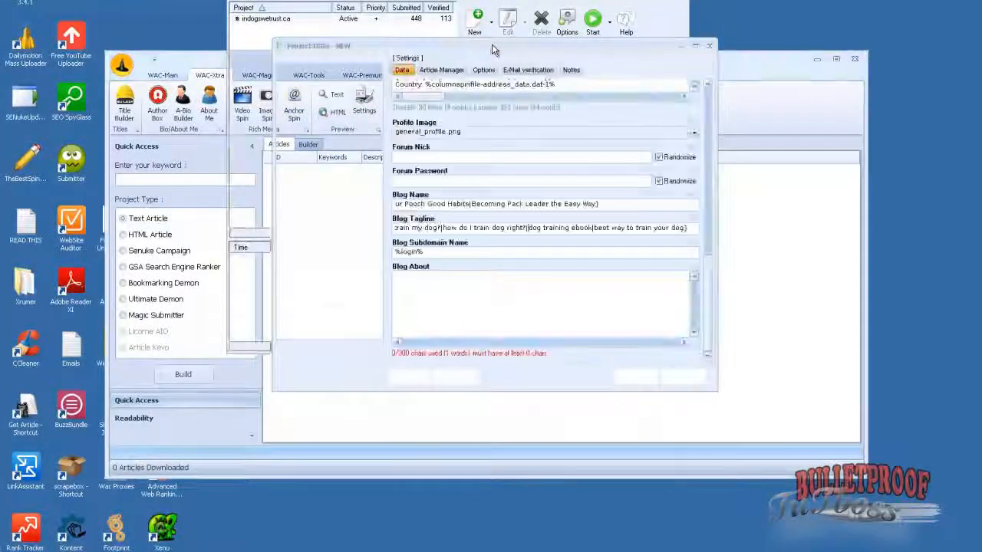
pyautogui.click(419, 296)
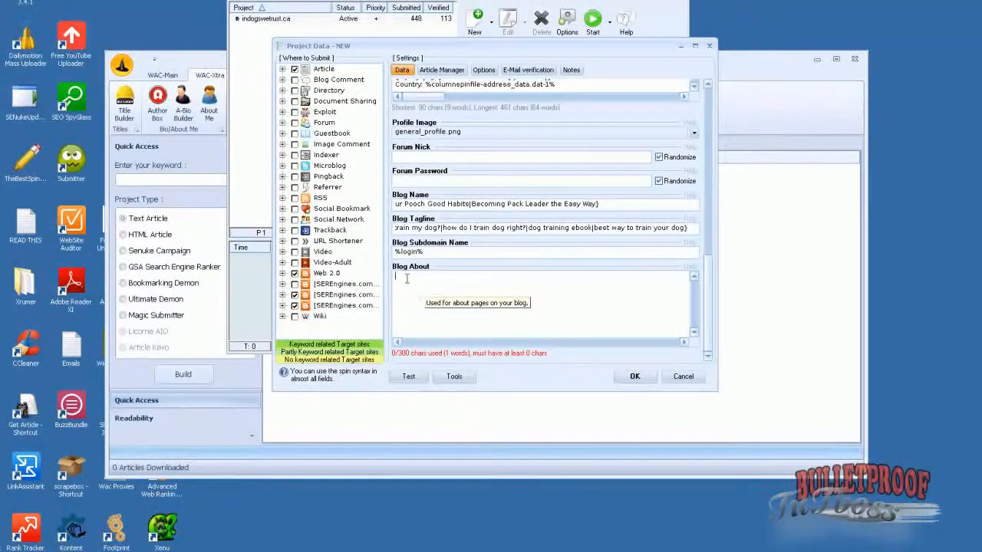
# - Switch to Wicked Article Creator, generate an About Me text with all details included, and copy it
pyautogui.click(742, 67)
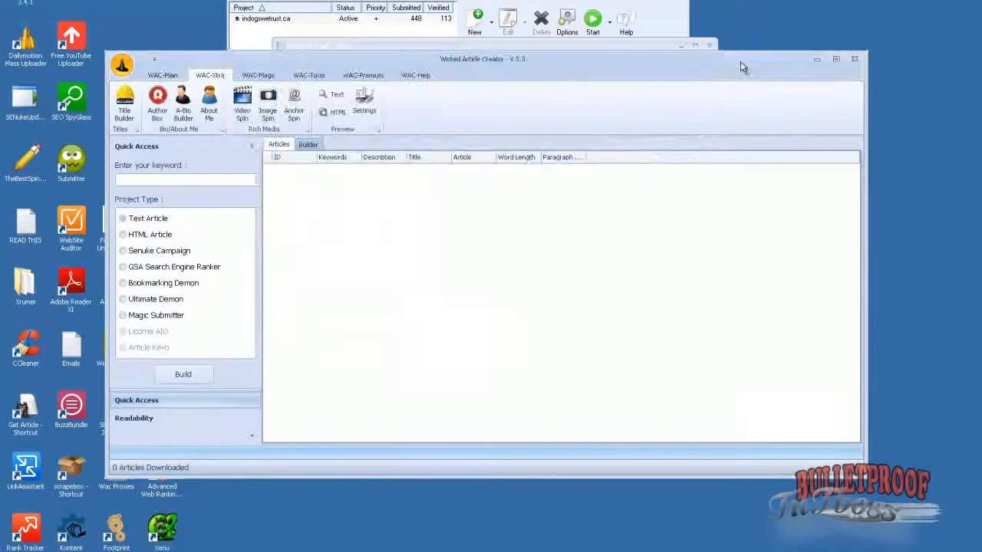
pyautogui.moveTo(474, 70); pyautogui.dragTo(462, 83)
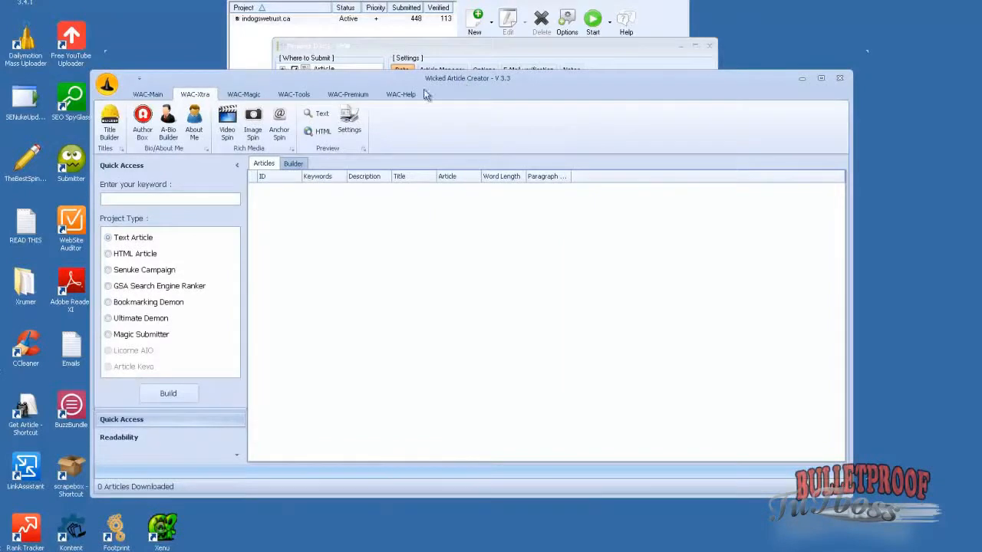
pyautogui.click(247, 95)
pyautogui.click(194, 94)
pyautogui.click(194, 124)
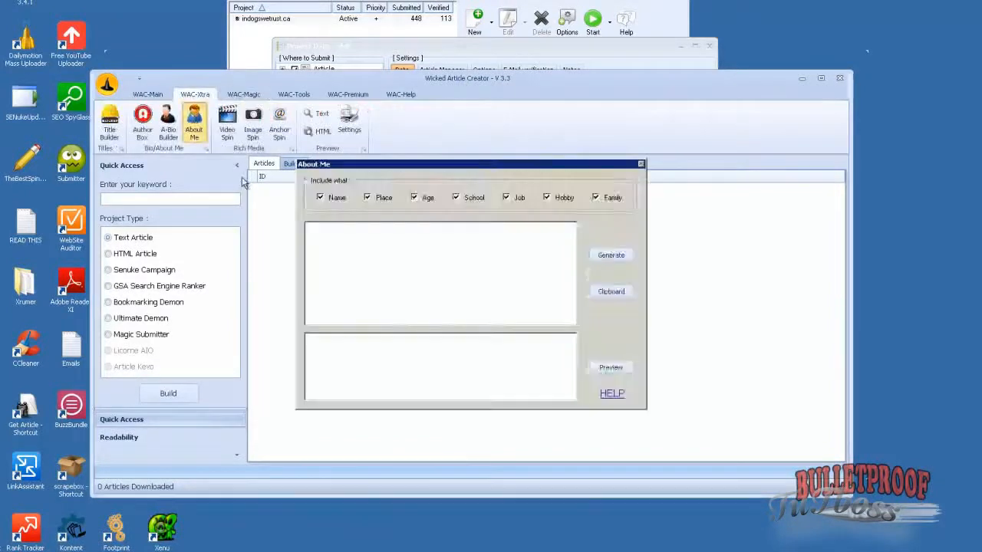
pyautogui.click(612, 256)
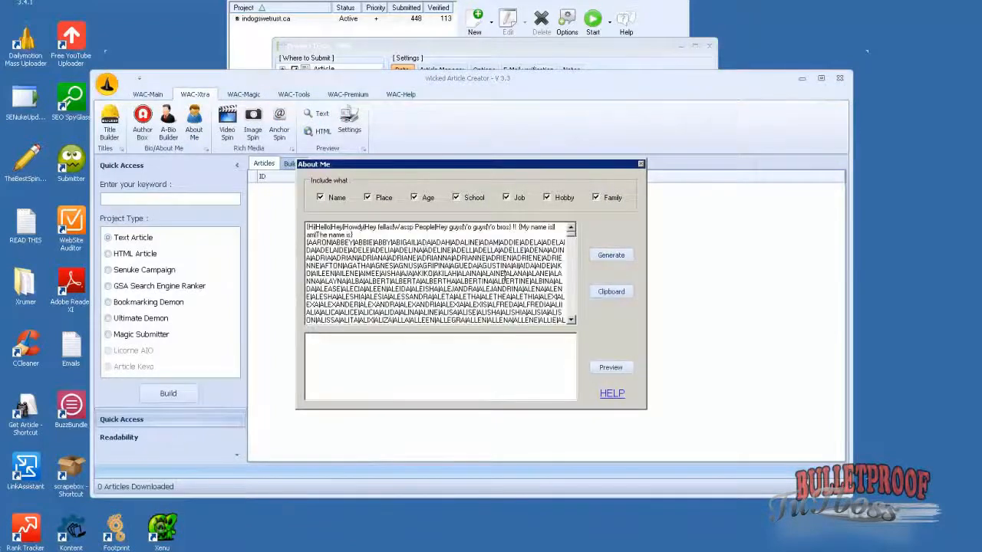
pyautogui.hotkey('ctrl', 'a')
pyautogui.click(641, 164)
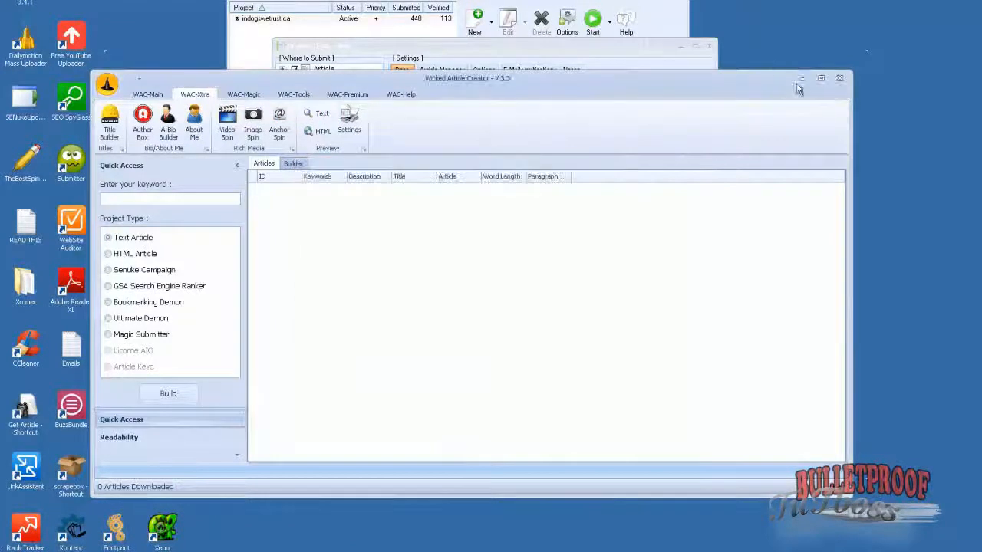
# - Paste the generated About Me text as the project's Blog About and try to save the project
pyautogui.click(802, 78)
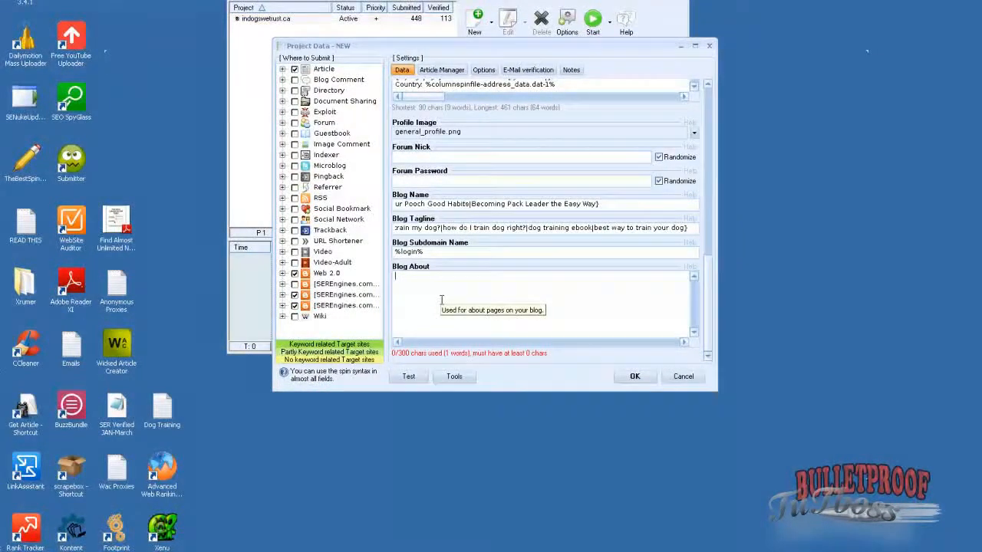
pyautogui.hotkey('ctrl', 'v')
pyautogui.click(230, 551)
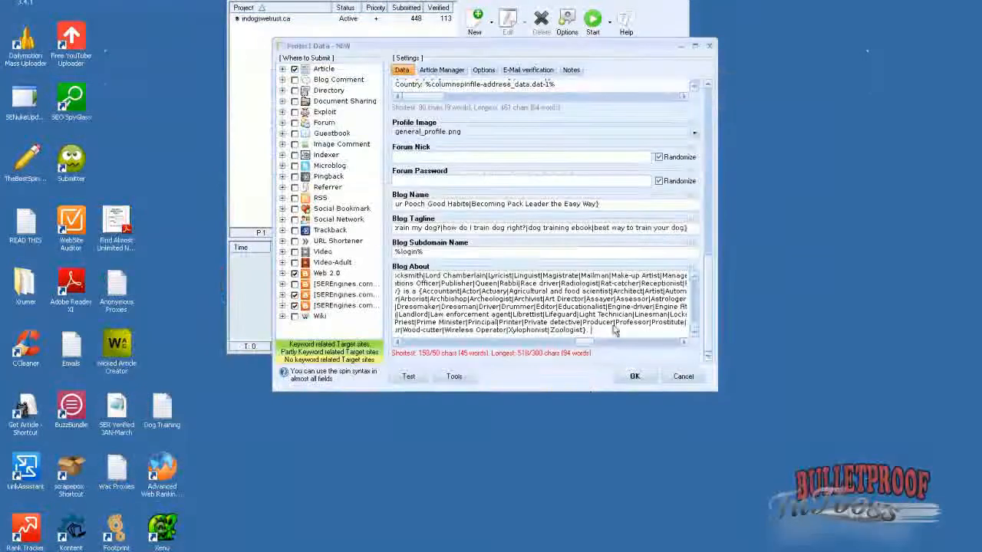
pyautogui.hotkey('ctrl', 'a')
pyautogui.click(587, 306)
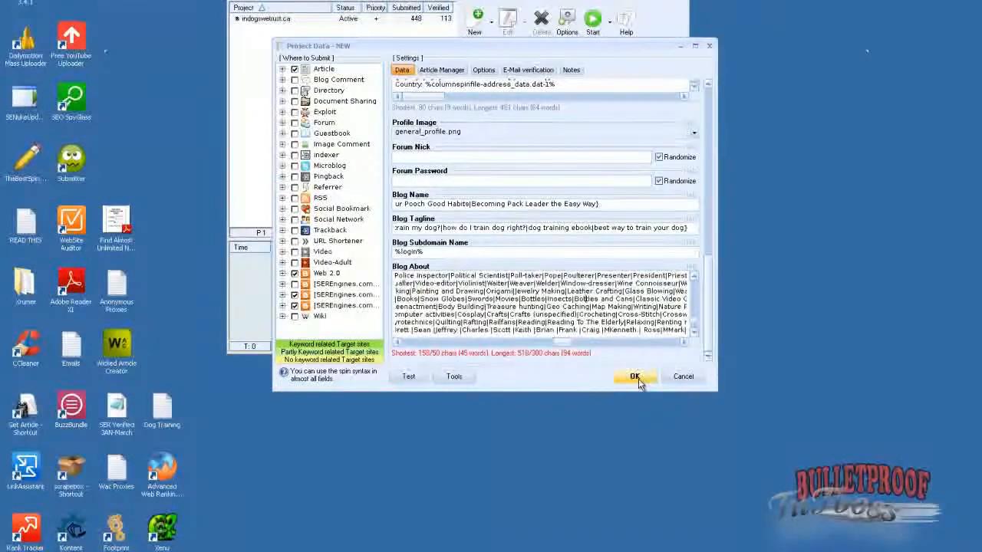
pyautogui.click(635, 377)
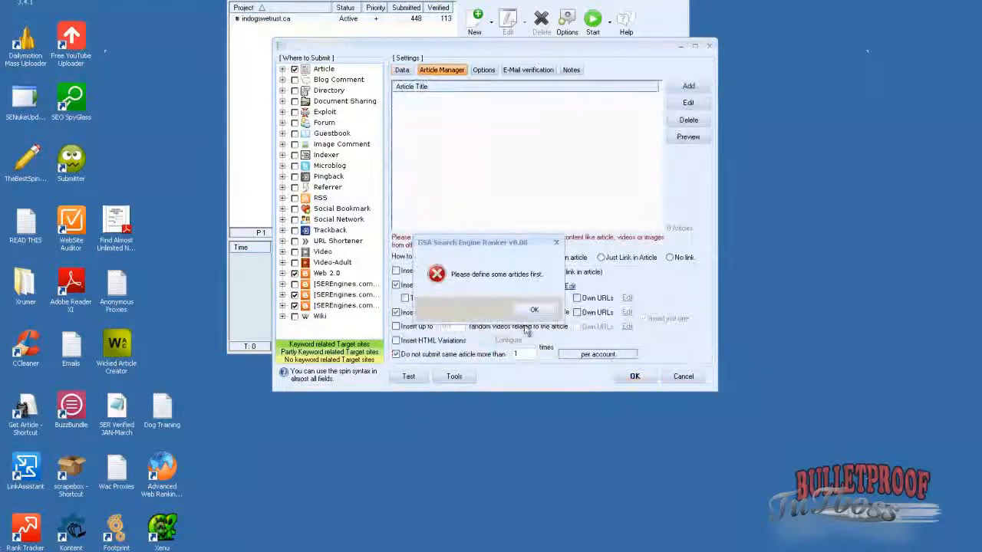
pyautogui.click(539, 310)
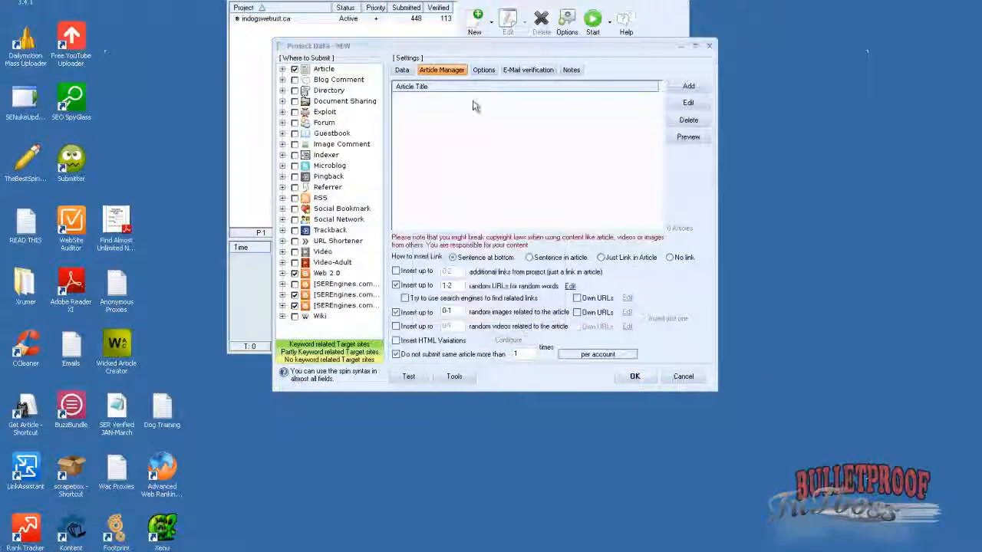
pyautogui.click(680, 89)
pyautogui.click(695, 100)
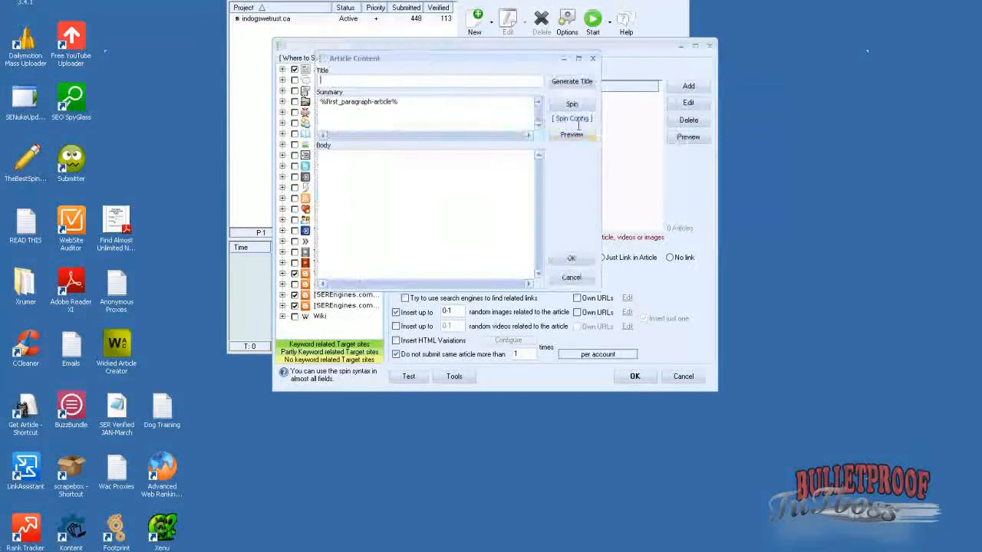
pyautogui.click(682, 89)
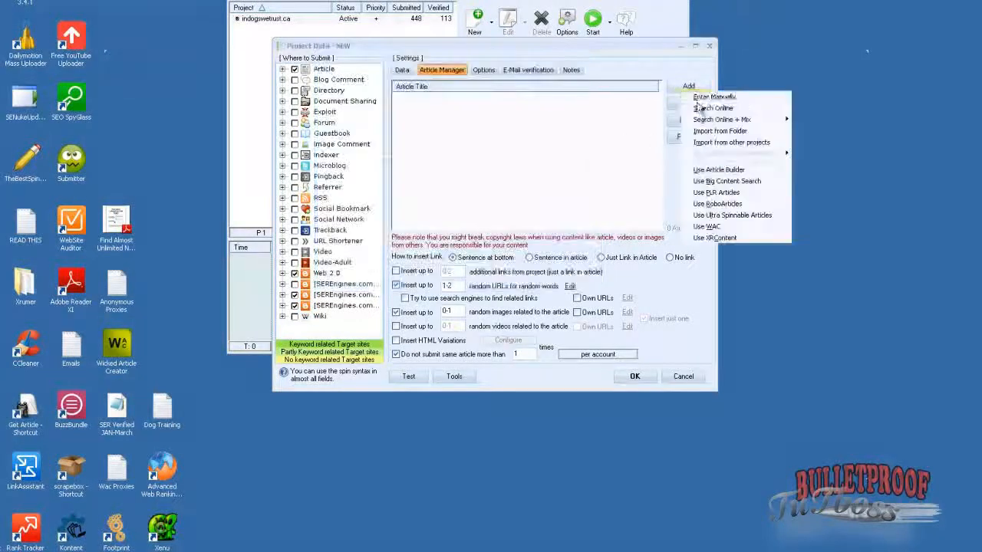
pyautogui.click(694, 179)
pyautogui.click(530, 195)
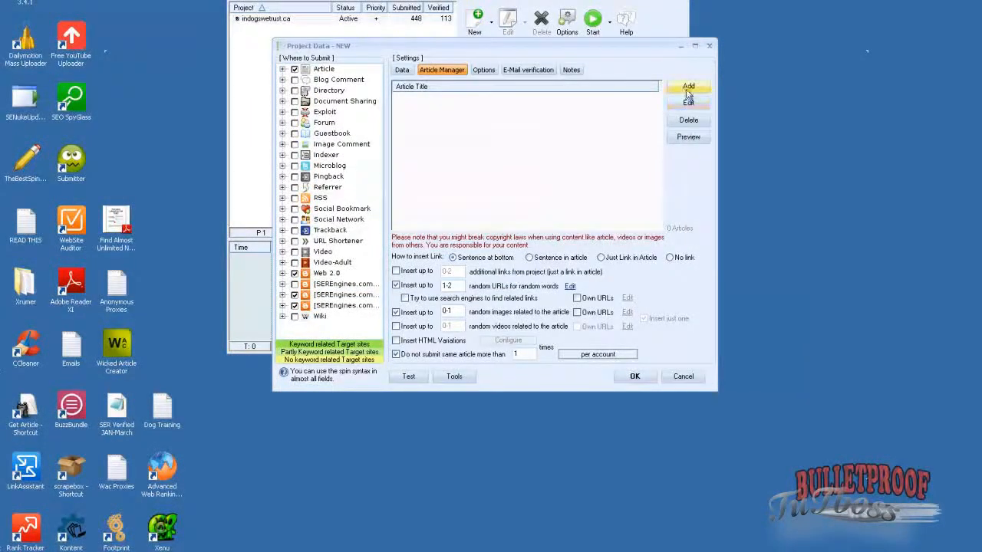
# - Import 30 articles of 700 words from ArticleBuilder.net in the Home And Family » Dog Training category with the spinner turned off
pyautogui.click(685, 88)
pyautogui.click(723, 171)
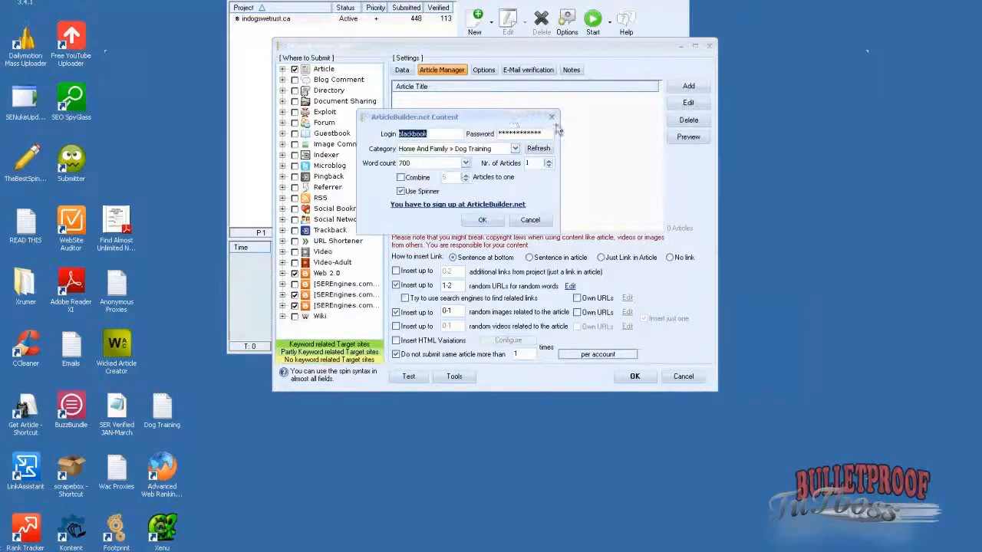
pyautogui.moveTo(491, 115); pyautogui.dragTo(682, 163)
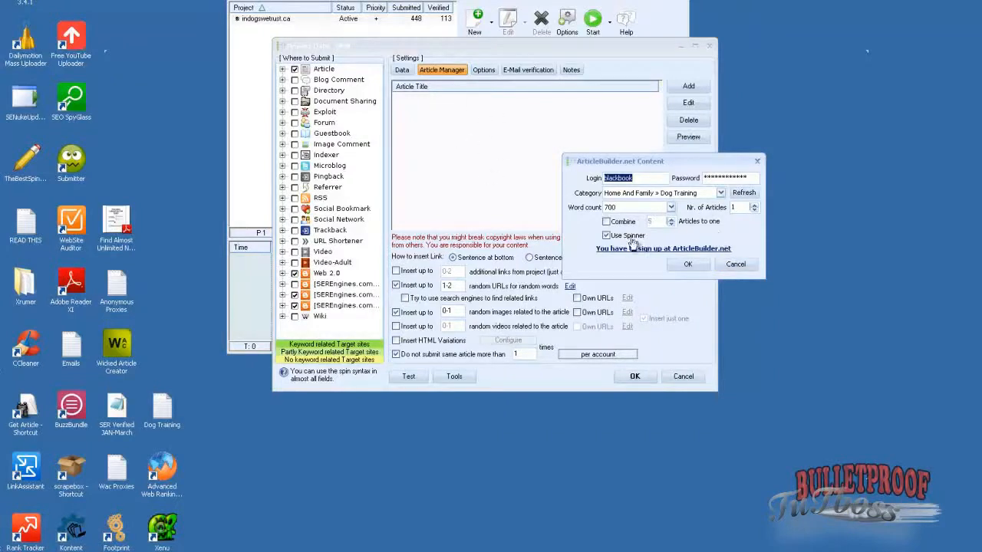
pyautogui.click(607, 237)
pyautogui.click(748, 208)
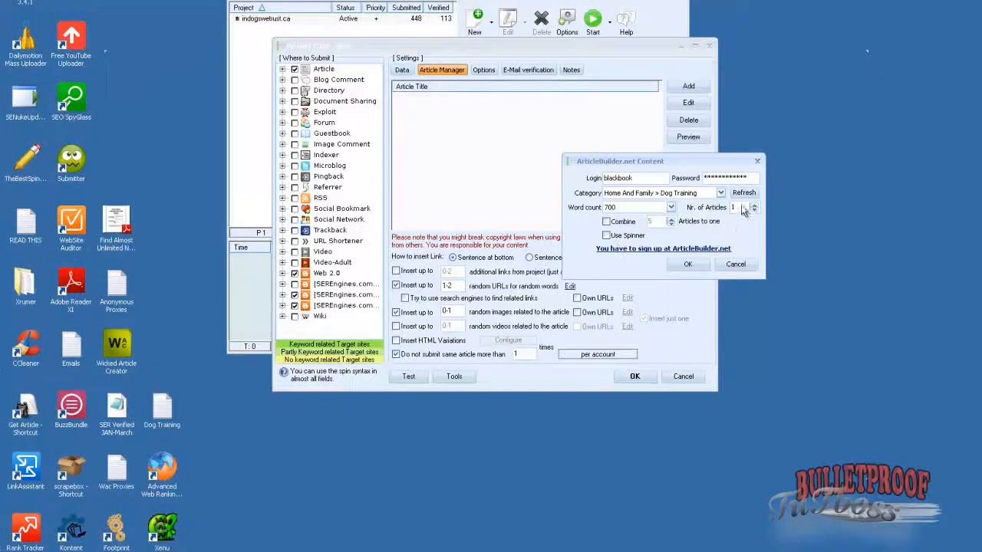
pyautogui.click(689, 266)
pyautogui.click(540, 309)
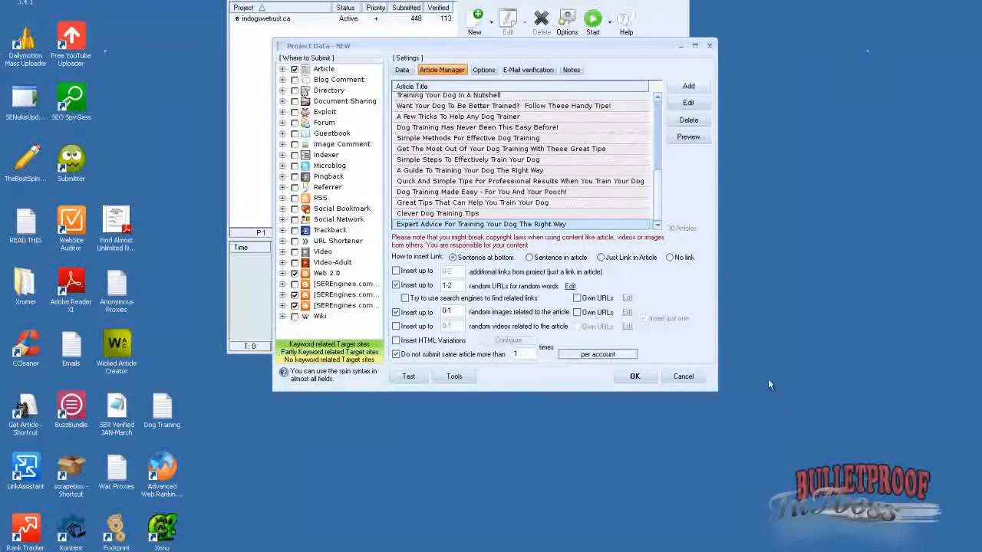
# - Look through the imported article titles and turn off the limit on submitting the same article more than once per account
pyautogui.scroll(2, 661, 120)
pyautogui.moveTo(661, 120); pyautogui.dragTo(672, 219)
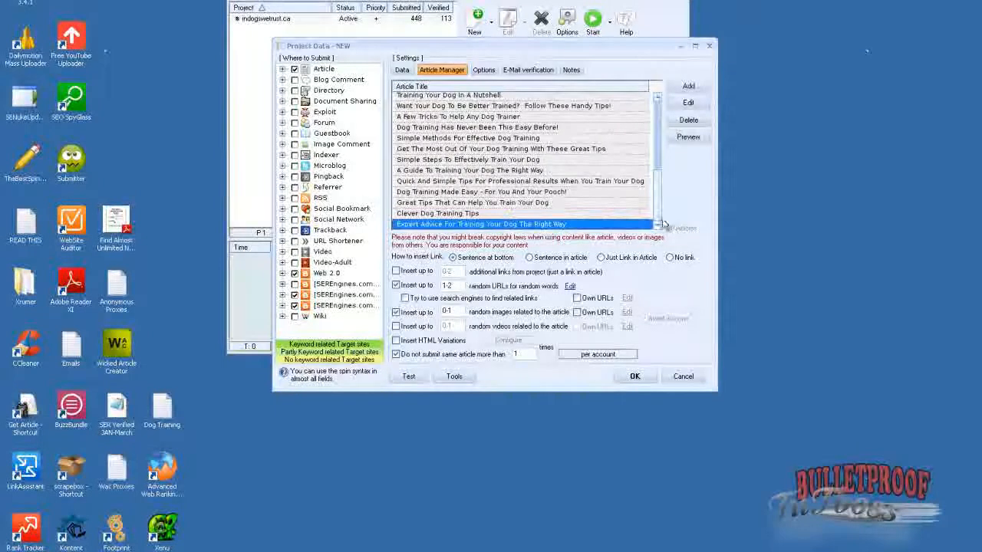
pyautogui.click(542, 204)
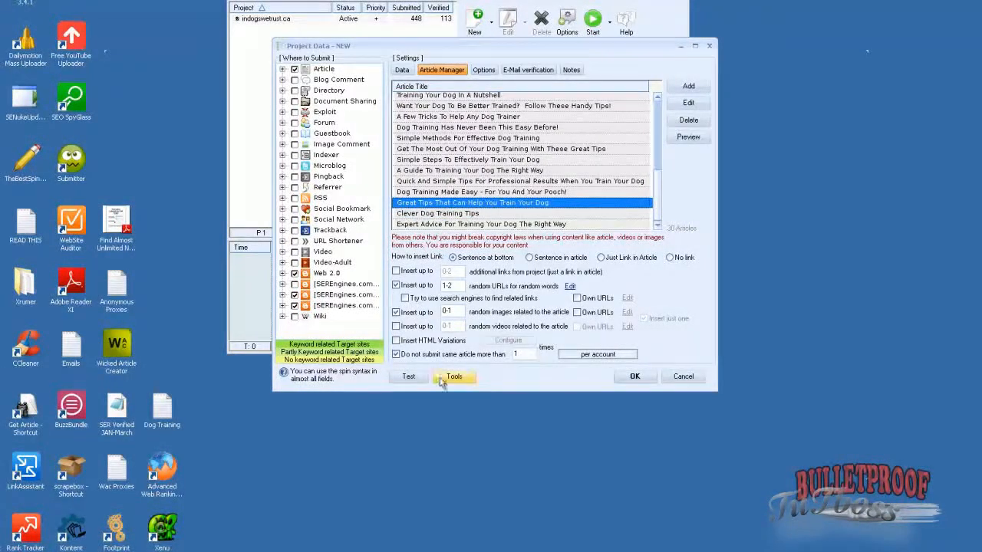
pyautogui.click(397, 356)
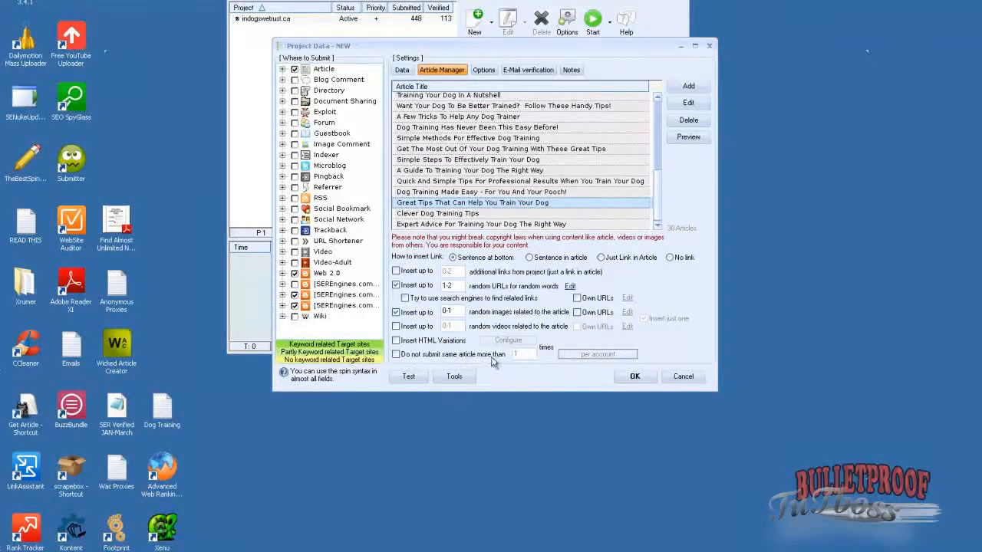
# - Limit each article to one submission per account, insert just a link in the article, and use search engines to find related links
pyautogui.click(396, 354)
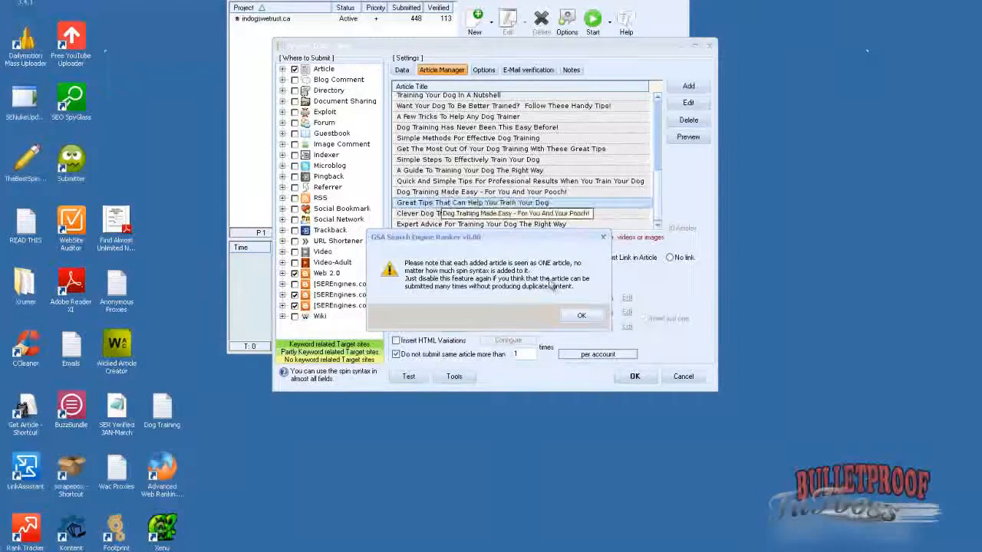
pyautogui.click(583, 317)
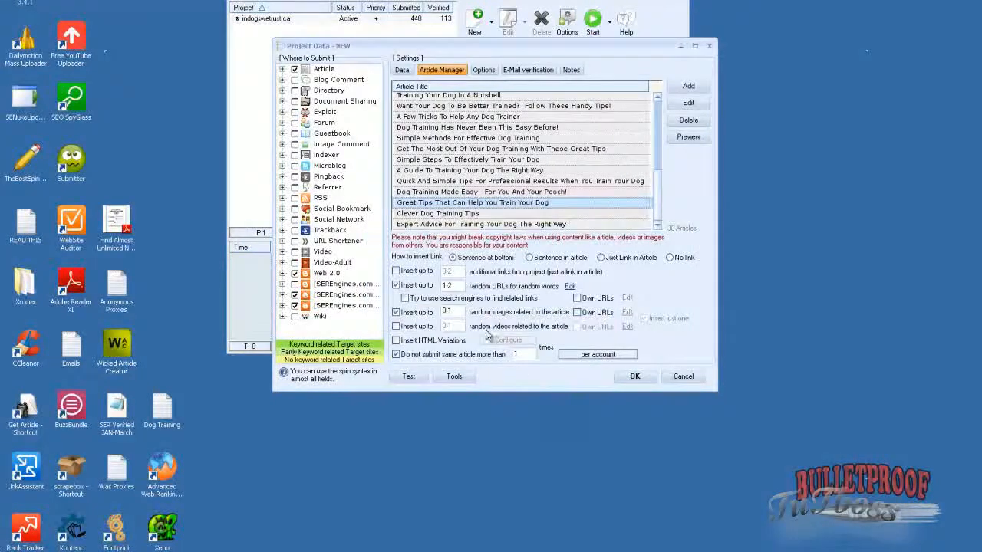
pyautogui.click(601, 258)
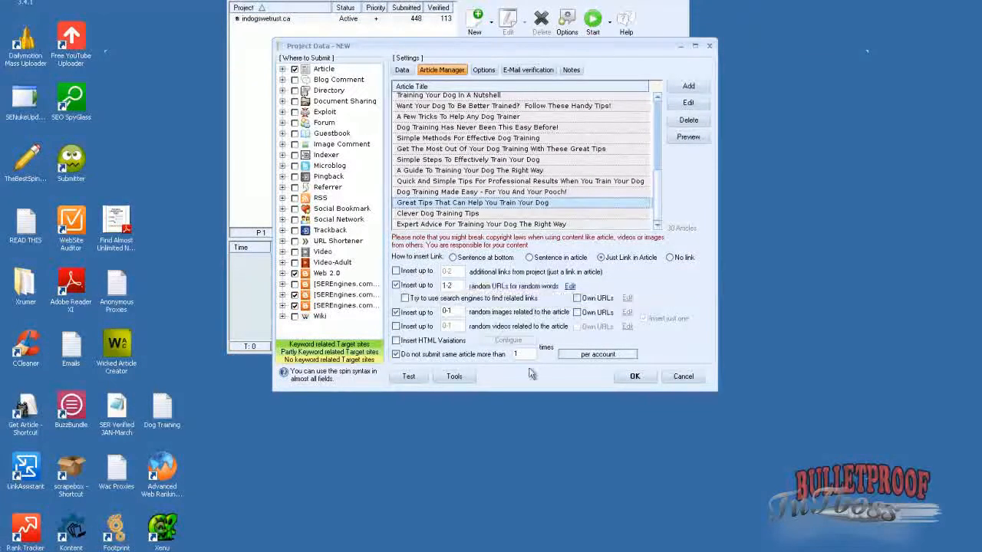
pyautogui.click(407, 300)
pyautogui.click(395, 328)
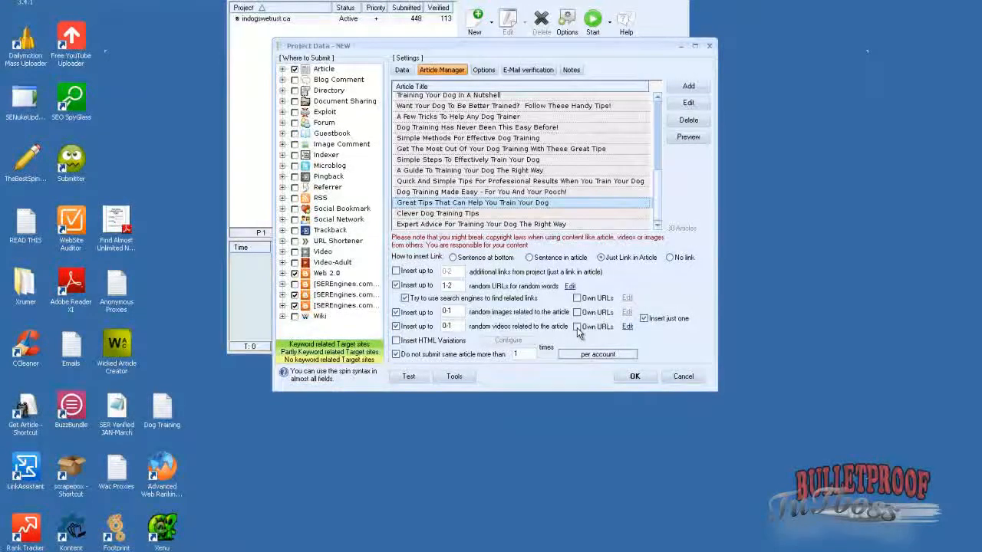
pyautogui.click(396, 327)
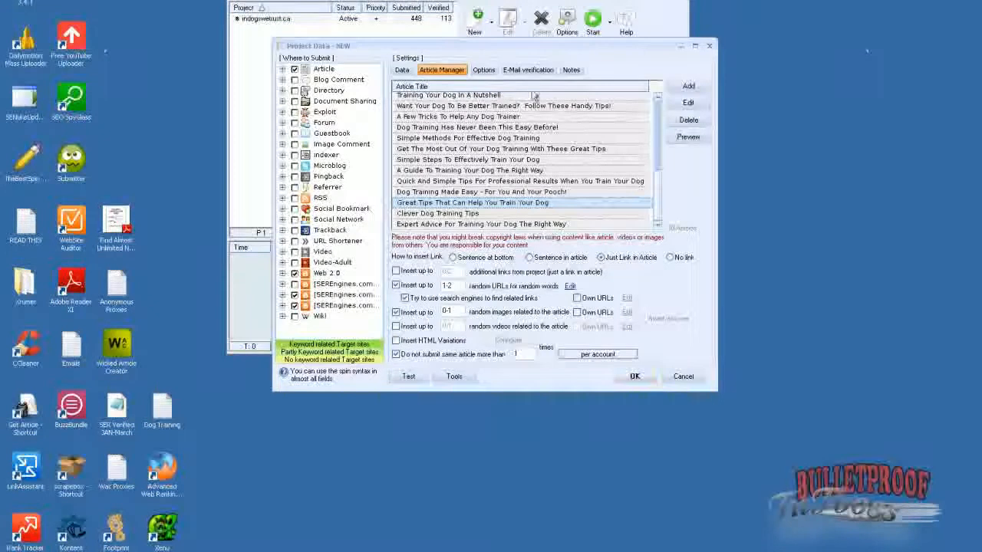
# - Replace the project's verification e-mail with the Outlook accounts and their passwords imported from the clipboard
pyautogui.click(528, 70)
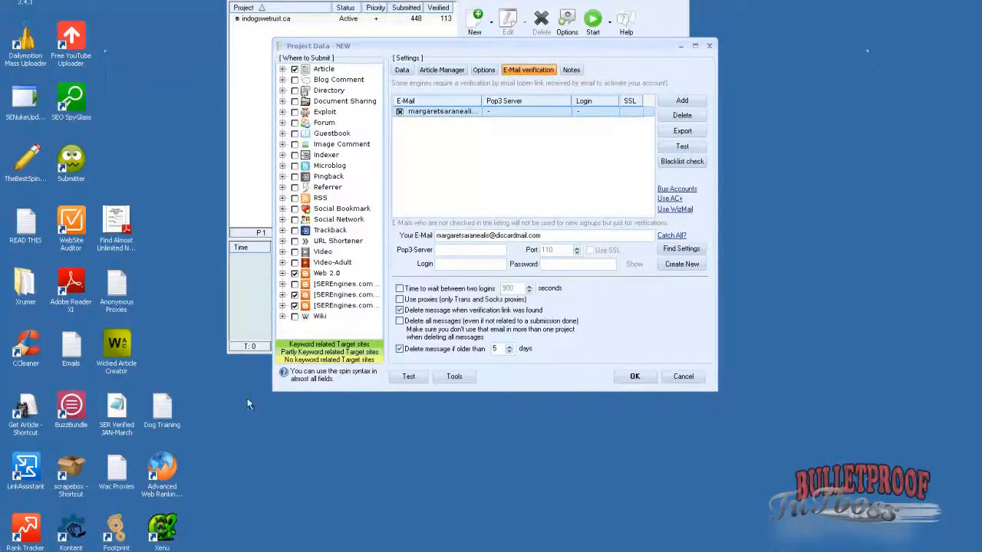
pyautogui.click(690, 104)
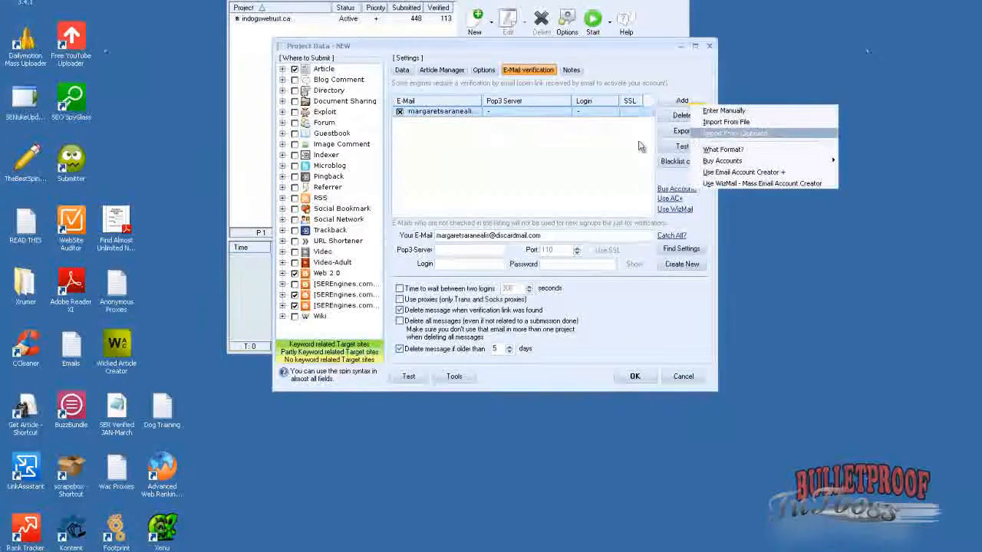
pyautogui.click(735, 134)
pyautogui.click(689, 120)
pyautogui.click(708, 138)
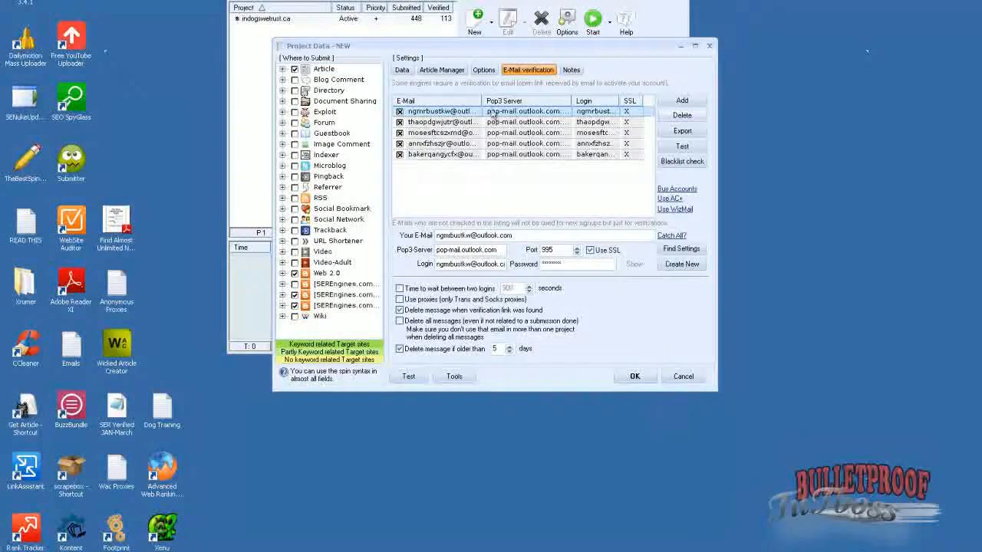
# - Turn on the waiting time of 900 seconds between two logins for the verification e-mail accounts and check the imported accounts
pyautogui.click(458, 71)
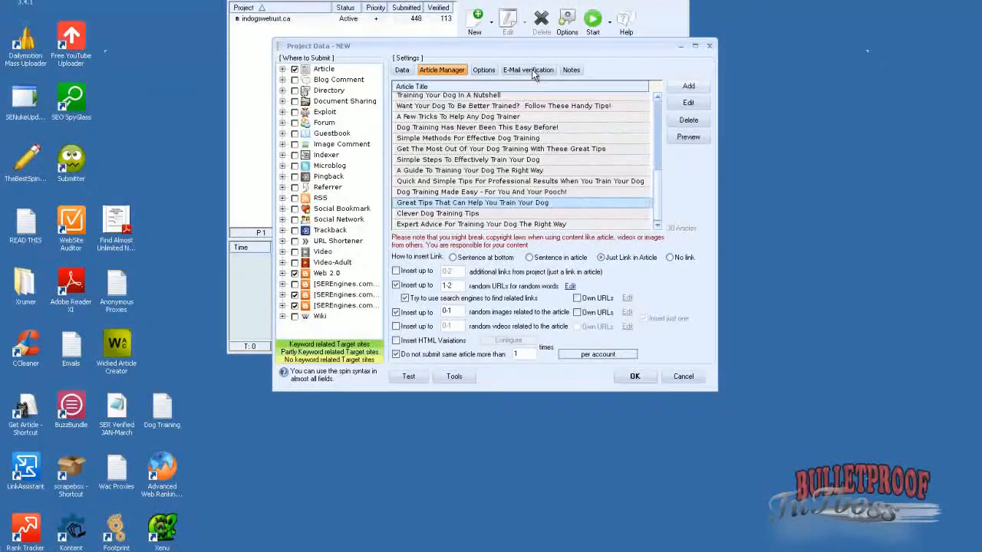
pyautogui.click(531, 71)
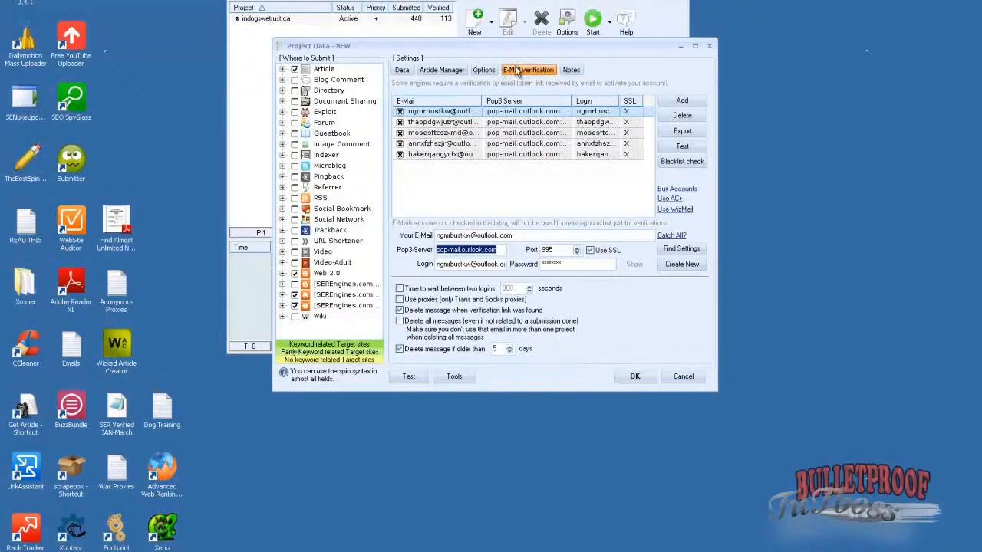
pyautogui.click(405, 71)
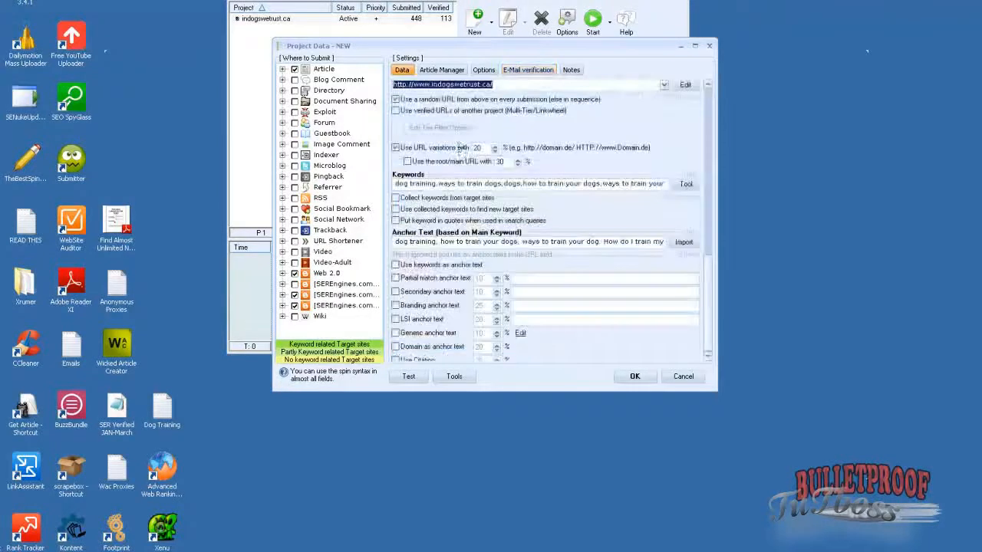
pyautogui.click(516, 70)
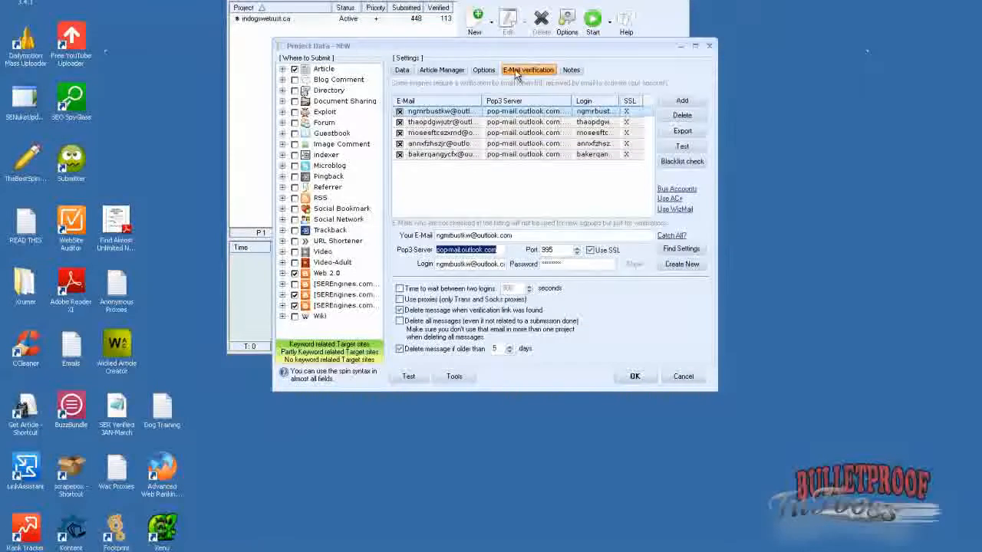
pyautogui.click(399, 289)
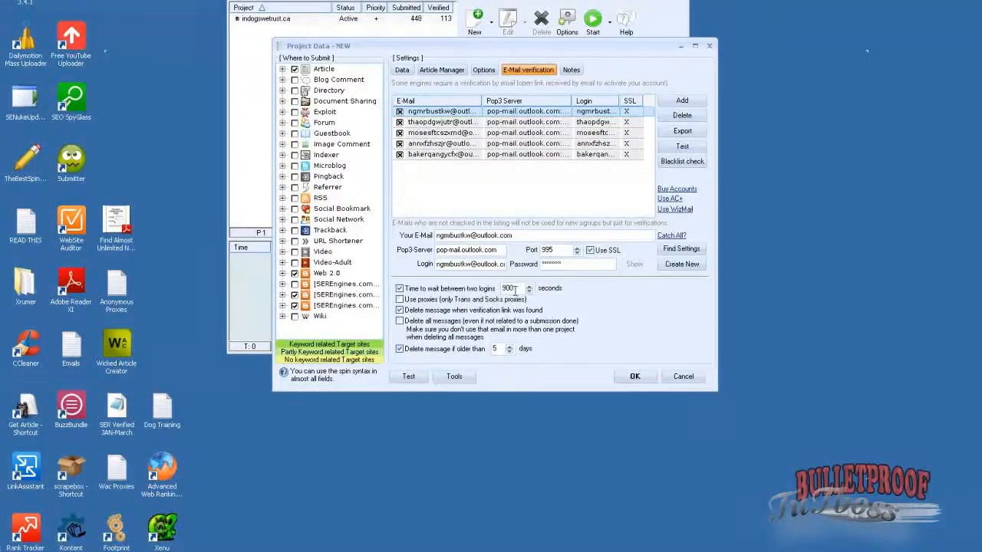
pyautogui.click(521, 157)
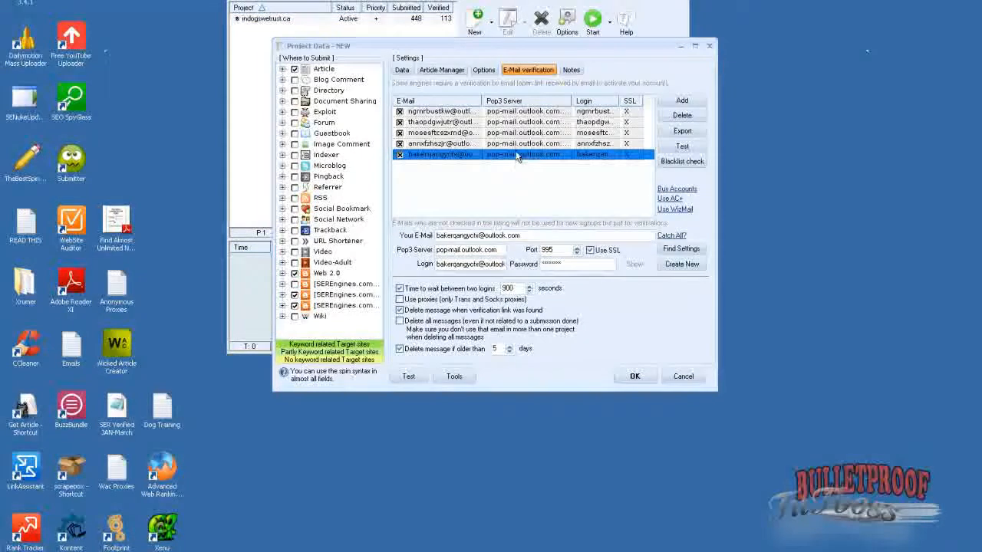
pyautogui.click(517, 141)
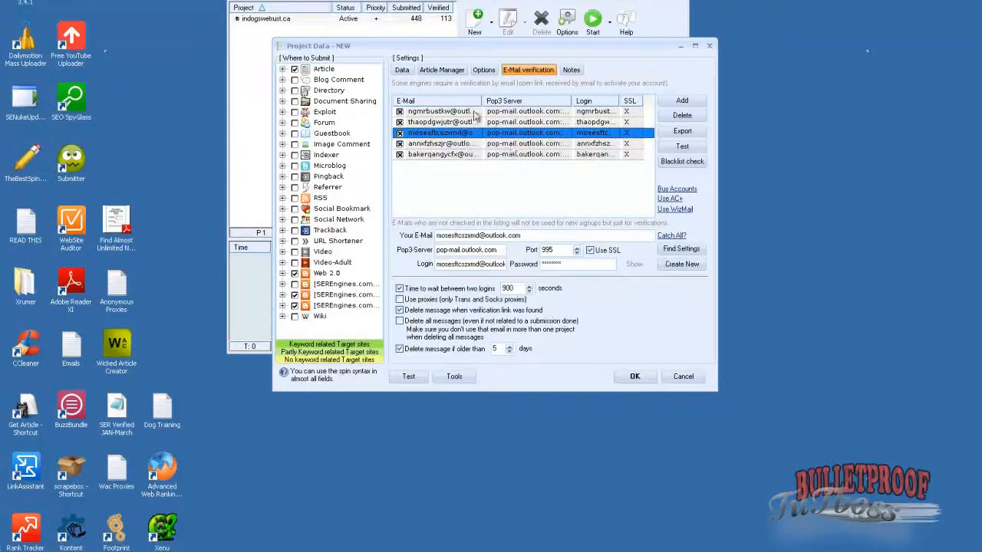
# - Skip form fields that can't be filled, re-verify existing backlinks every 1440 minutes, and continuously retry posting to sites that failed before
pyautogui.click(459, 70)
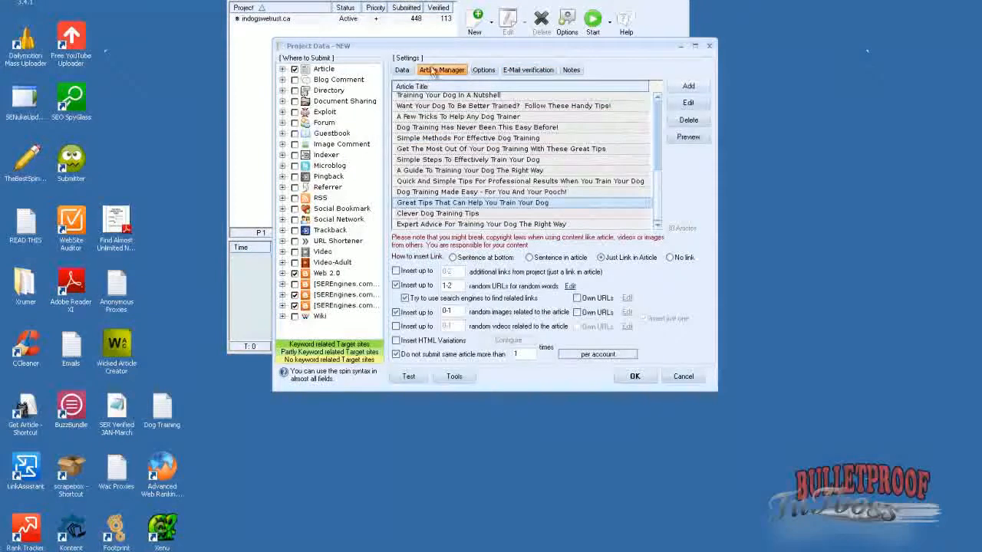
pyautogui.click(403, 71)
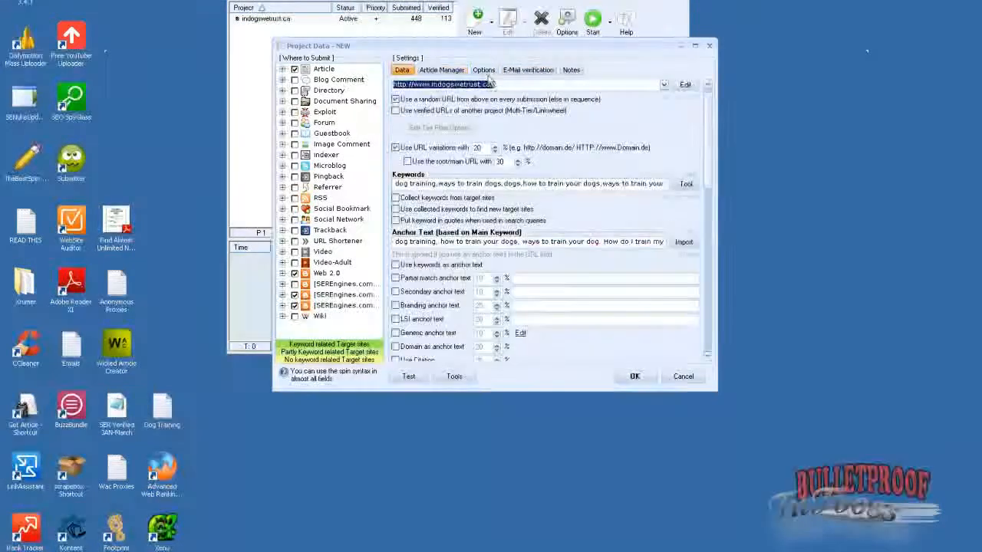
pyautogui.click(484, 70)
pyautogui.click(514, 126)
pyautogui.click(517, 127)
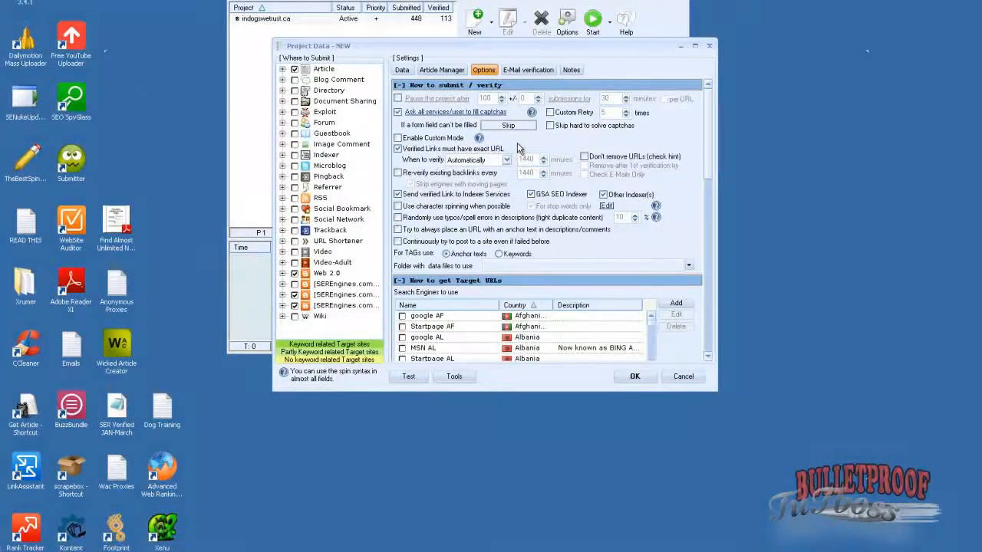
pyautogui.click(398, 172)
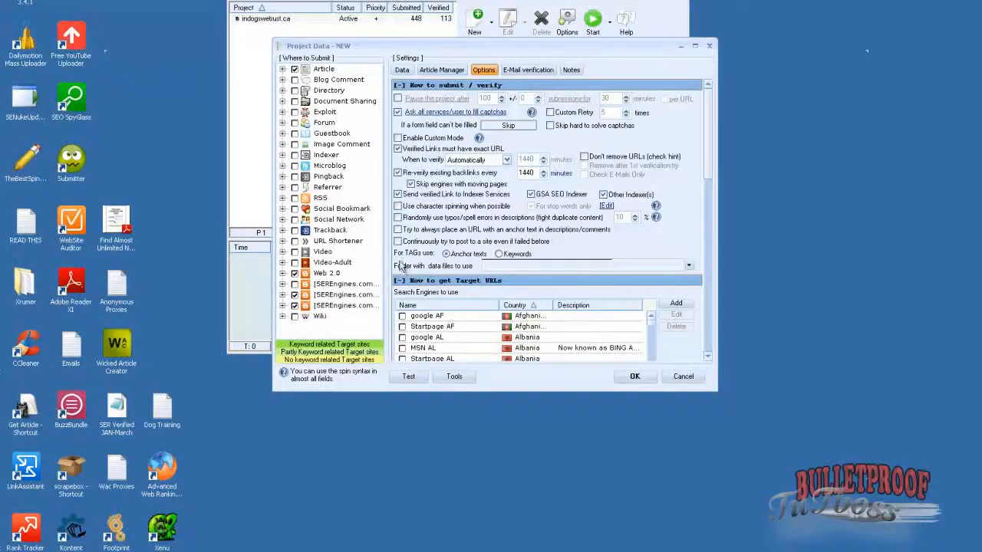
pyautogui.click(398, 242)
# - Turn on analysing and posting to competitor backlinks, review the scheduled posting and URL filter settings, and save the project
pyautogui.moveTo(708, 356); pyautogui.dragTo(707, 356)
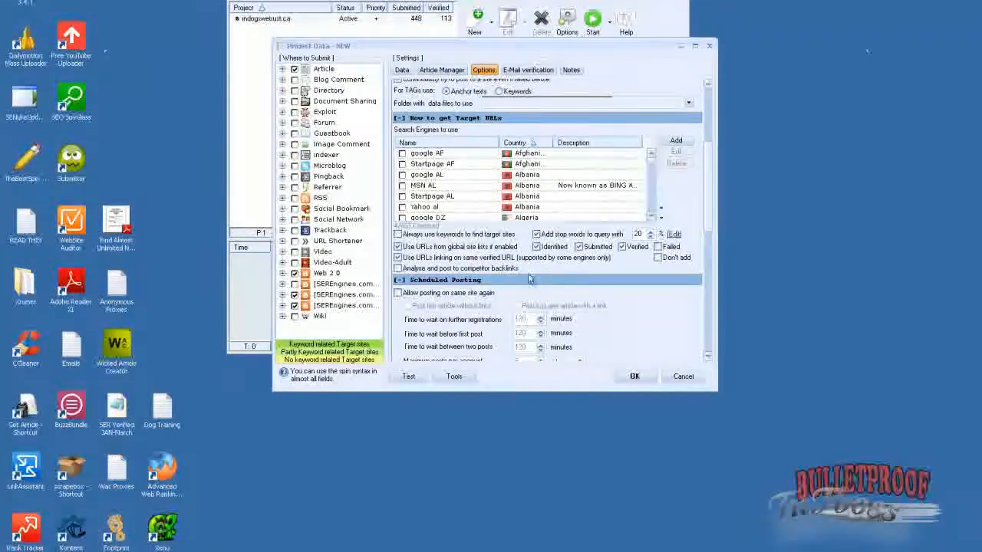
pyautogui.click(398, 270)
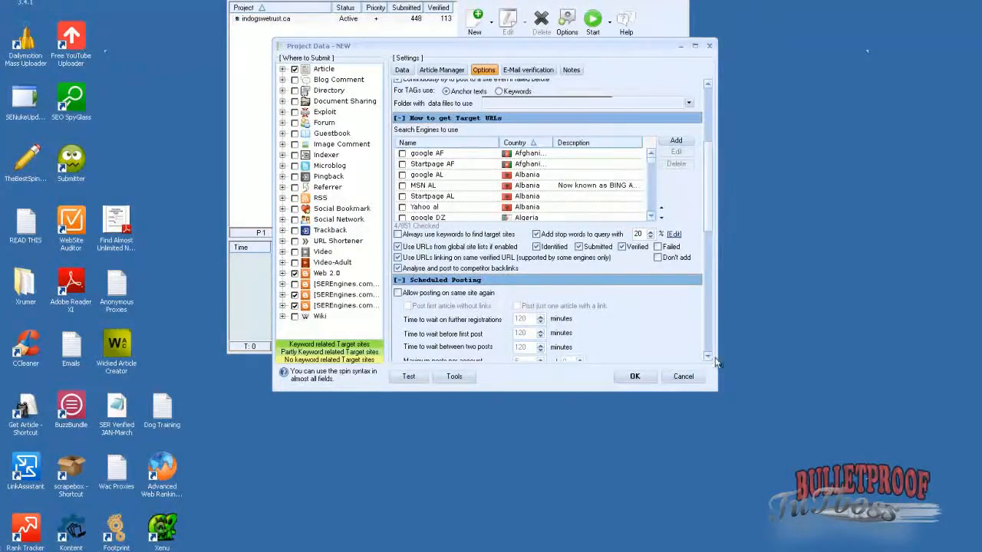
pyautogui.scroll(-2, 715, 361)
pyautogui.moveTo(711, 229); pyautogui.dragTo(709, 257)
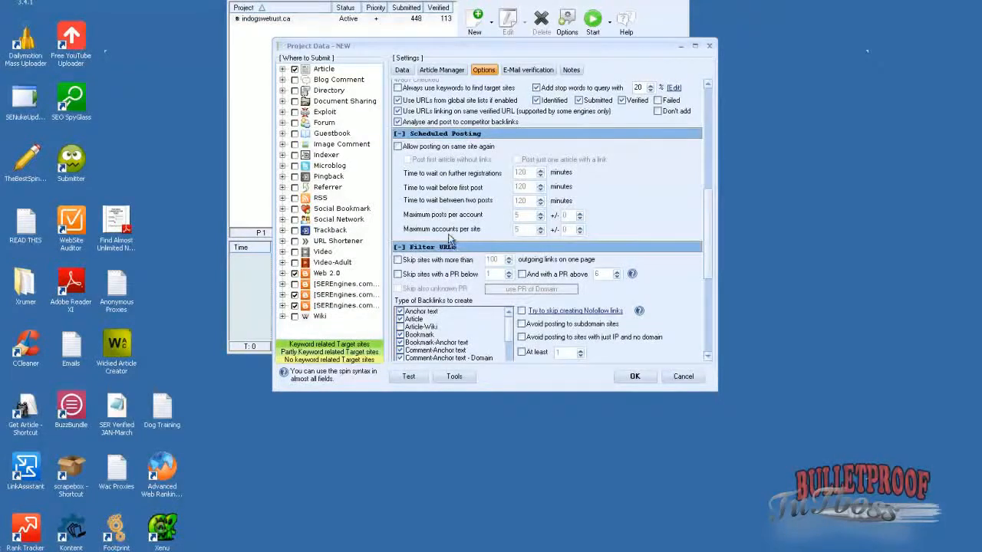
pyautogui.click(635, 377)
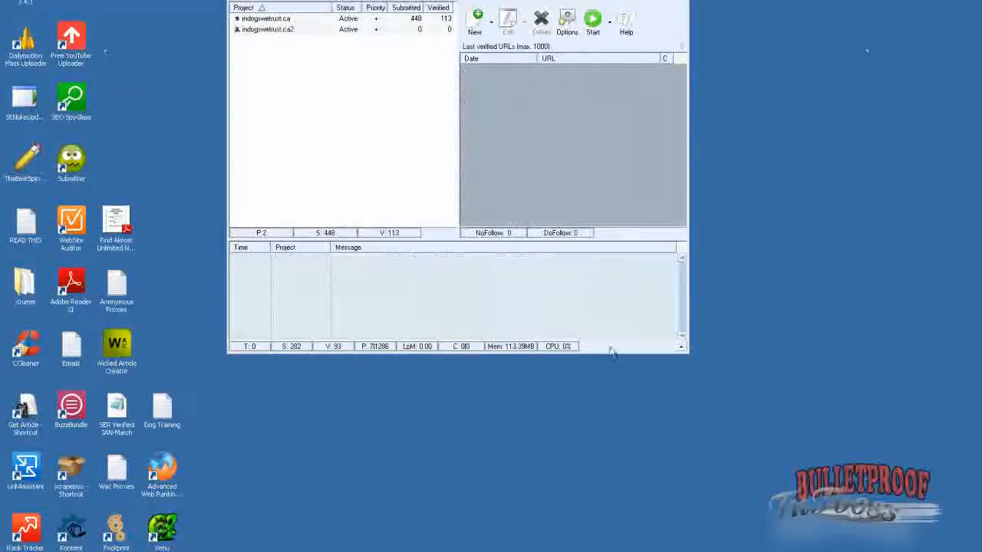
# - Start the submission run and set the older indogswetrust.ca project to inactive
pyautogui.click(591, 29)
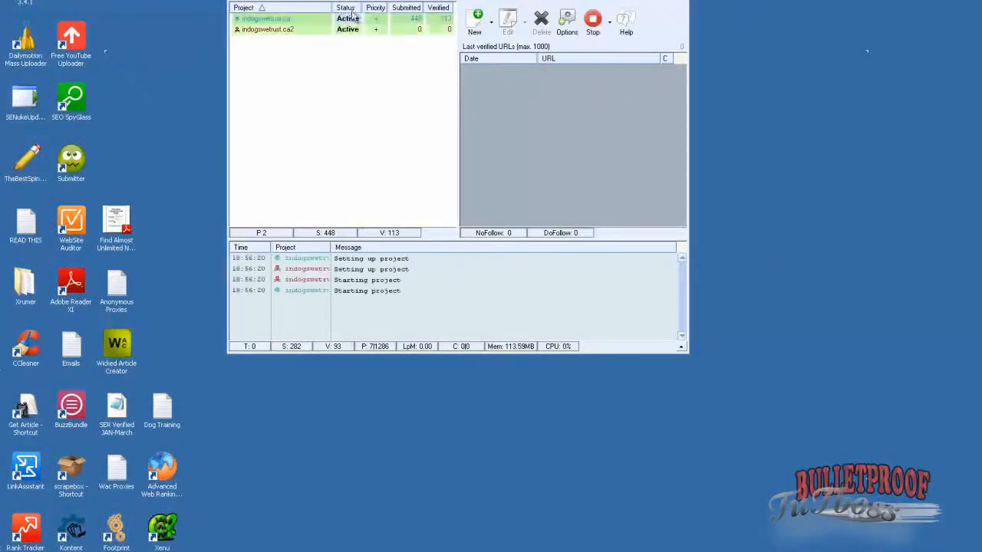
pyautogui.rightClick(306, 19)
pyautogui.moveTo(338, 24)
pyautogui.click(454, 36)
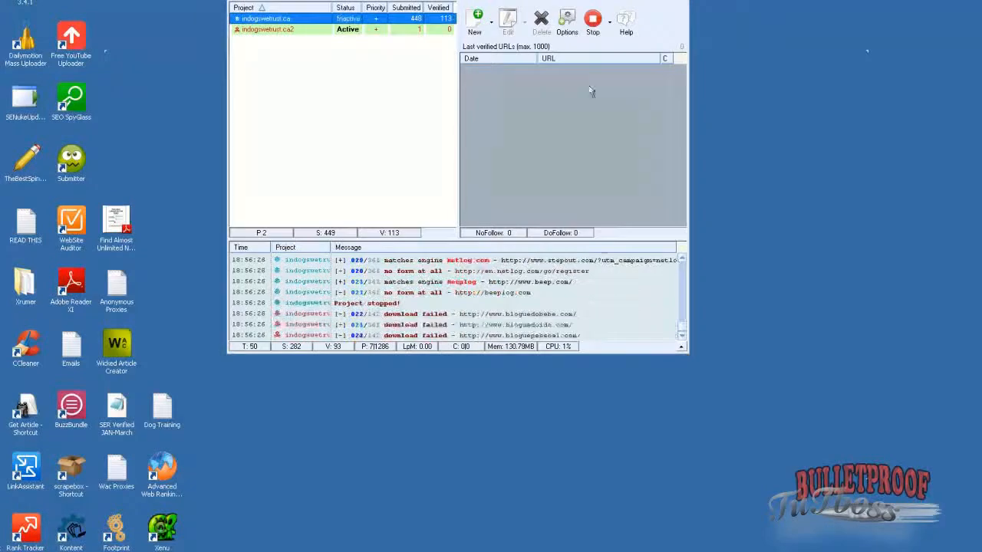
# - Open the proxy list from the program options and copy all proxies from the Anonymous Proxies text file on the desktop
pyautogui.click(567, 21)
pyautogui.moveTo(453, 50); pyautogui.dragTo(765, 72)
pyautogui.moveTo(704, 86); pyautogui.dragTo(682, 90)
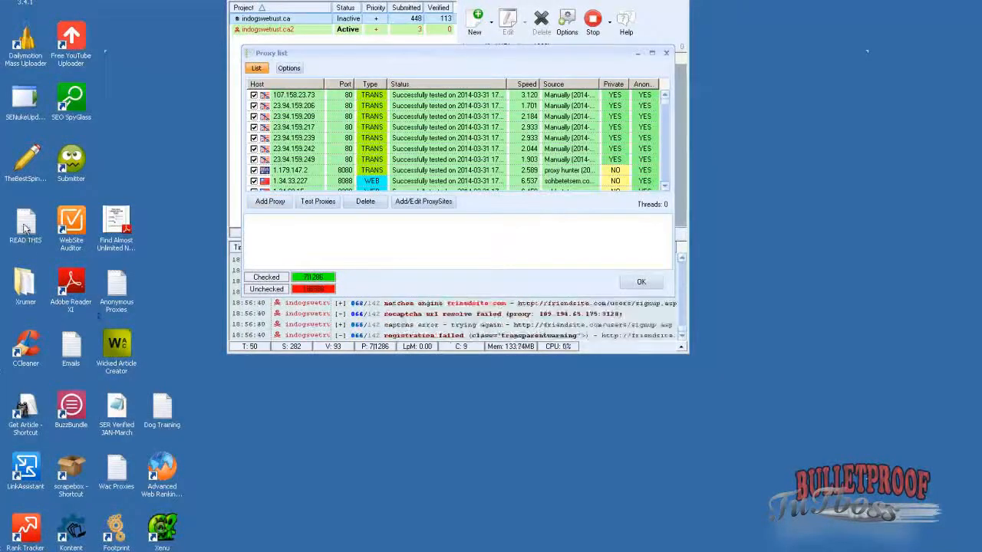
pyautogui.doubleClick(116, 286)
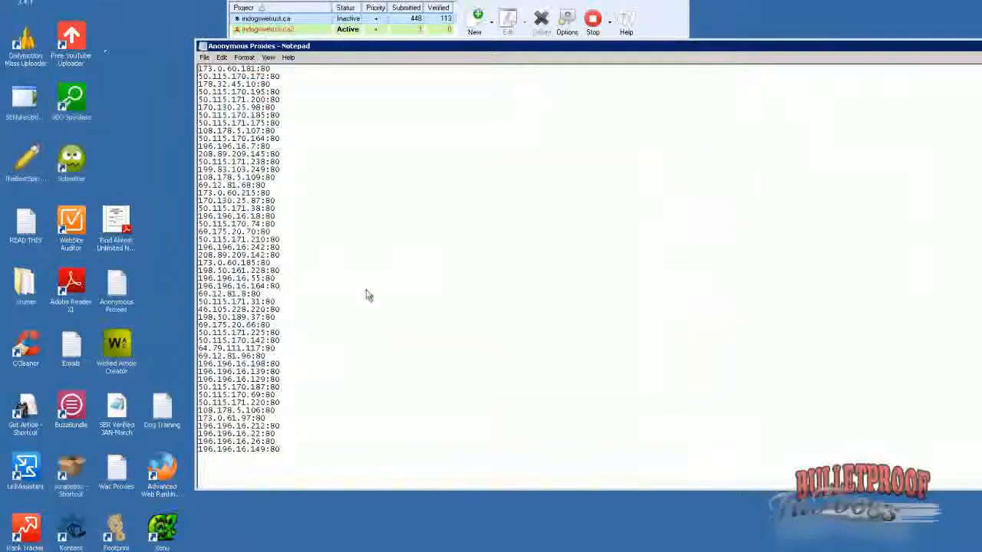
pyautogui.hotkey('ctrl', 'a')
pyautogui.moveTo(366, 49); pyautogui.dragTo(207, 89)
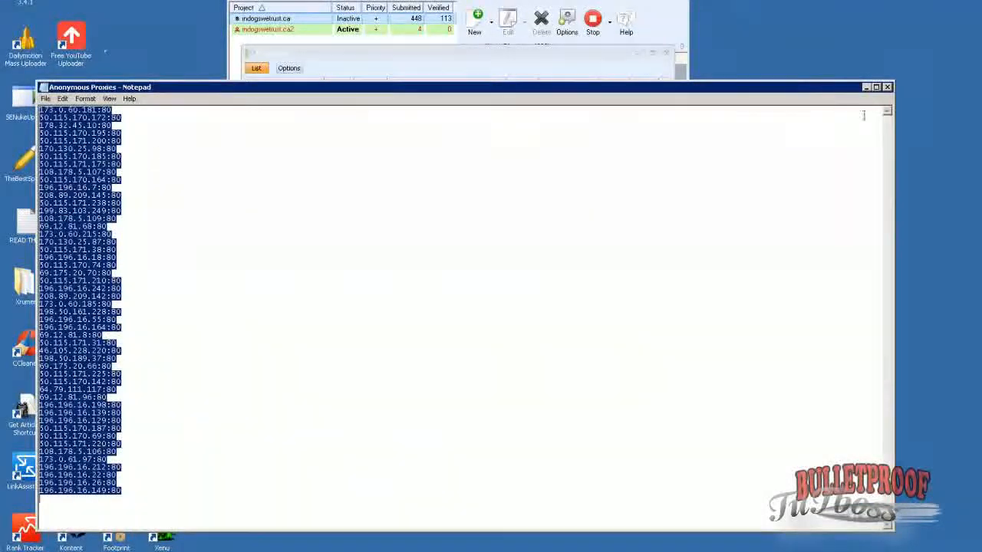
pyautogui.click(865, 88)
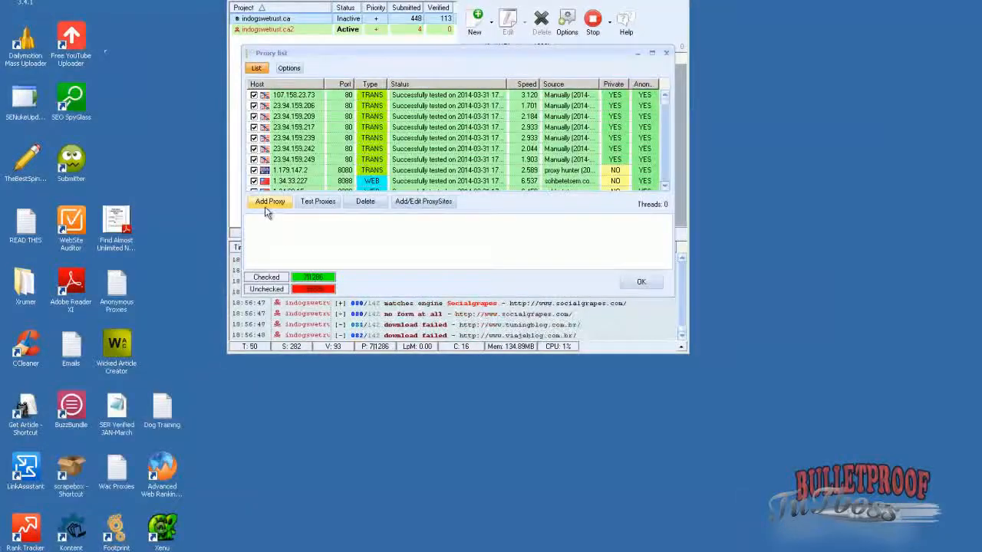
# - Add the copied proxies from the clipboard to the proxy list and set them as private
pyautogui.click(269, 201)
pyautogui.click(338, 287)
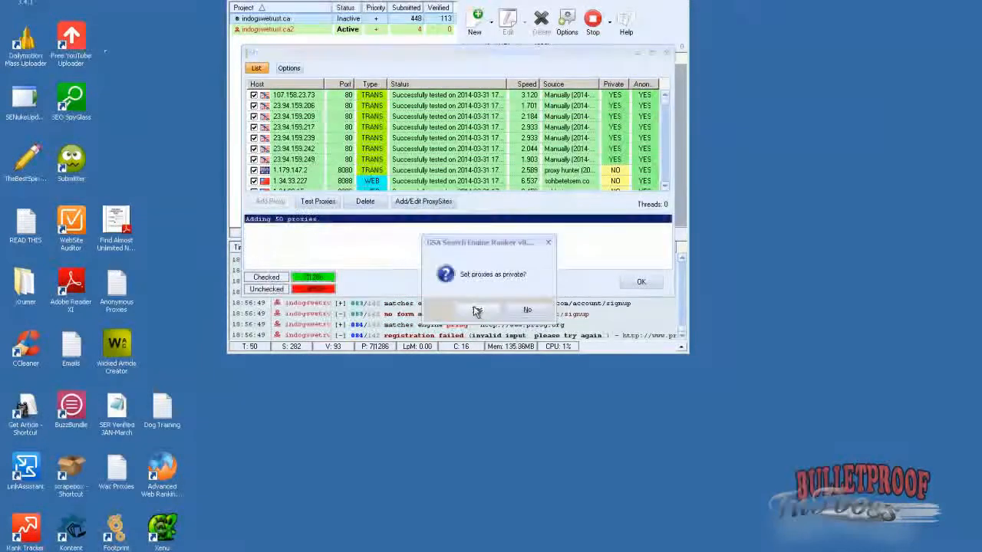
pyautogui.click(475, 311)
# - Examine the proxy options for the automatic search interval and the age at which bad proxies are removed
pyautogui.click(289, 69)
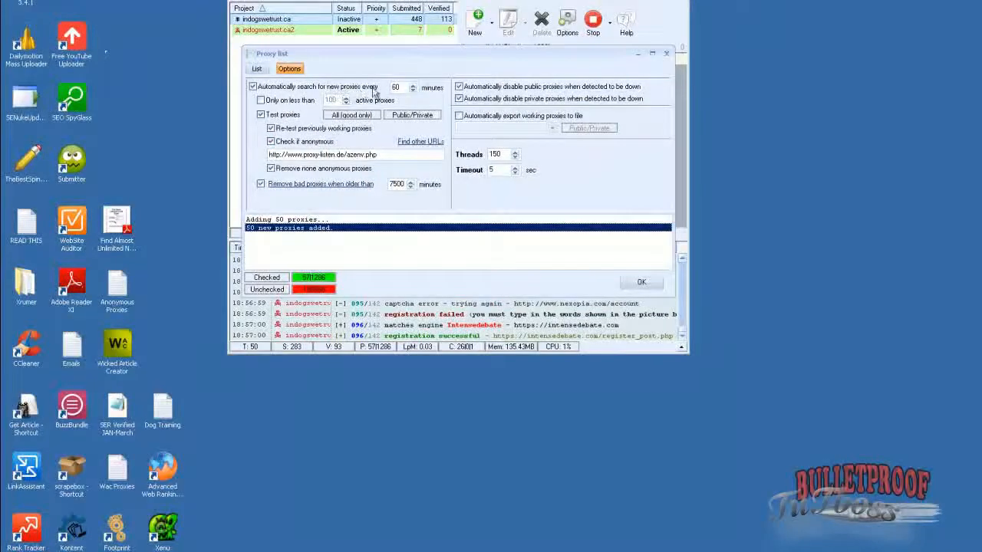
pyautogui.doubleClick(402, 88)
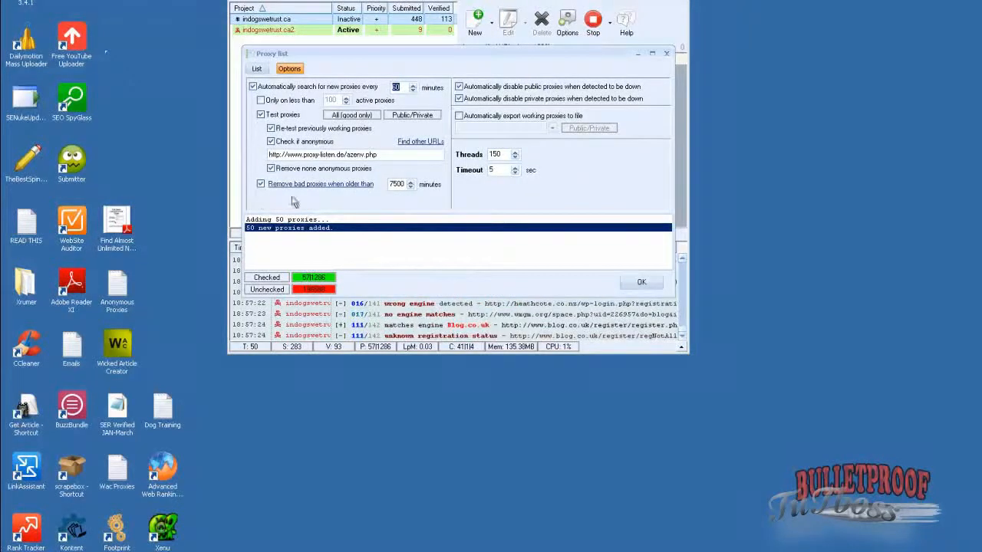
pyautogui.doubleClick(396, 185)
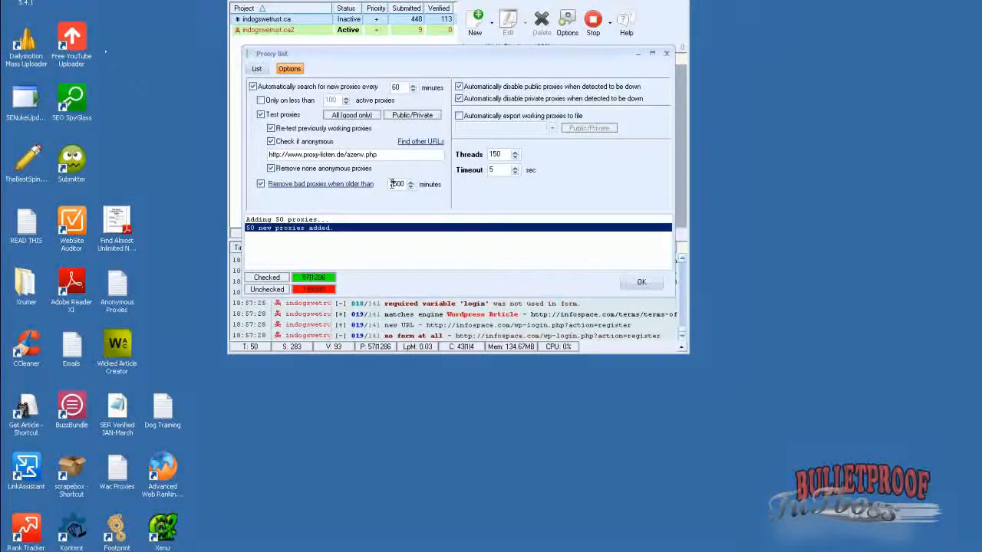
pyautogui.moveTo(393, 184); pyautogui.dragTo(414, 187)
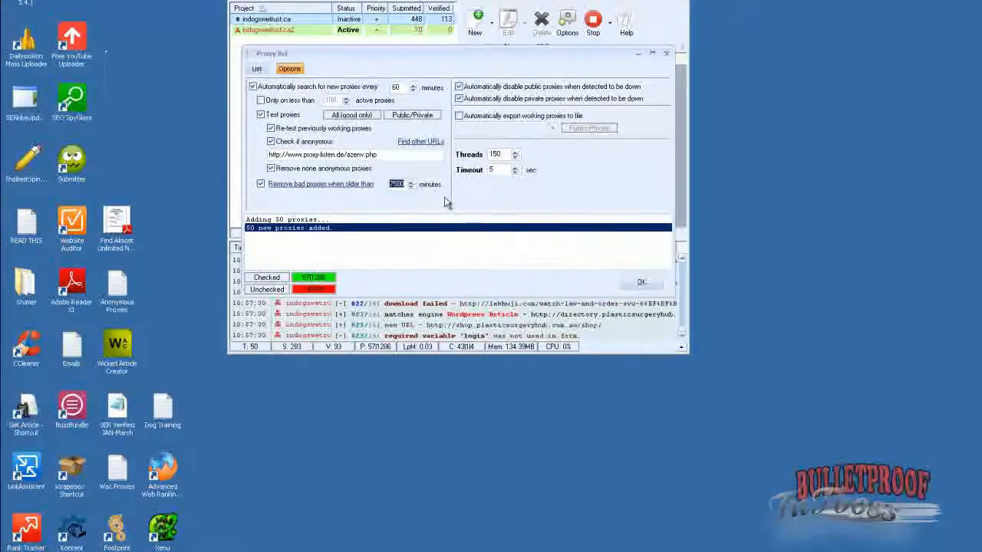
pyautogui.click(393, 186)
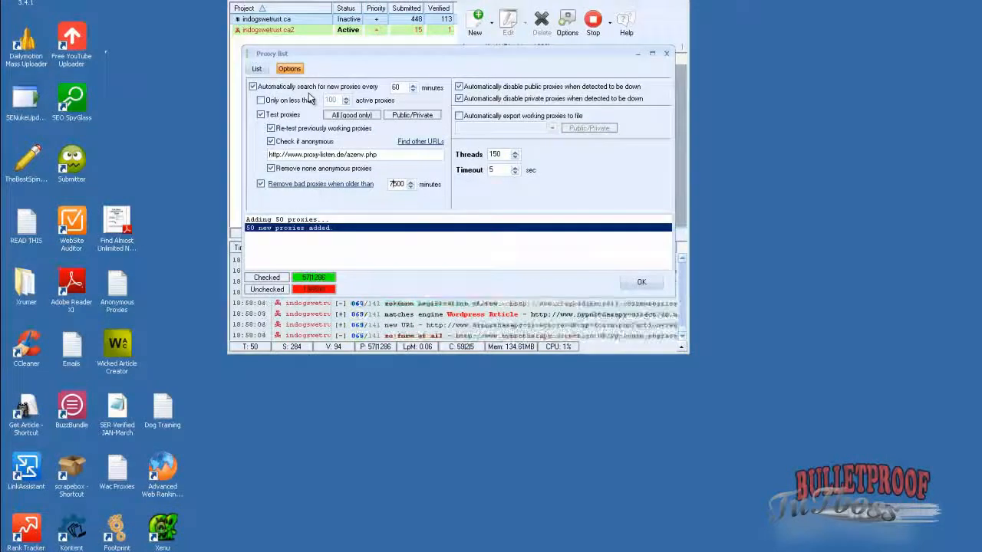
# - Review the automatic proxy search interval and the list of proxy source sites, and close the proxy list
pyautogui.click(390, 155)
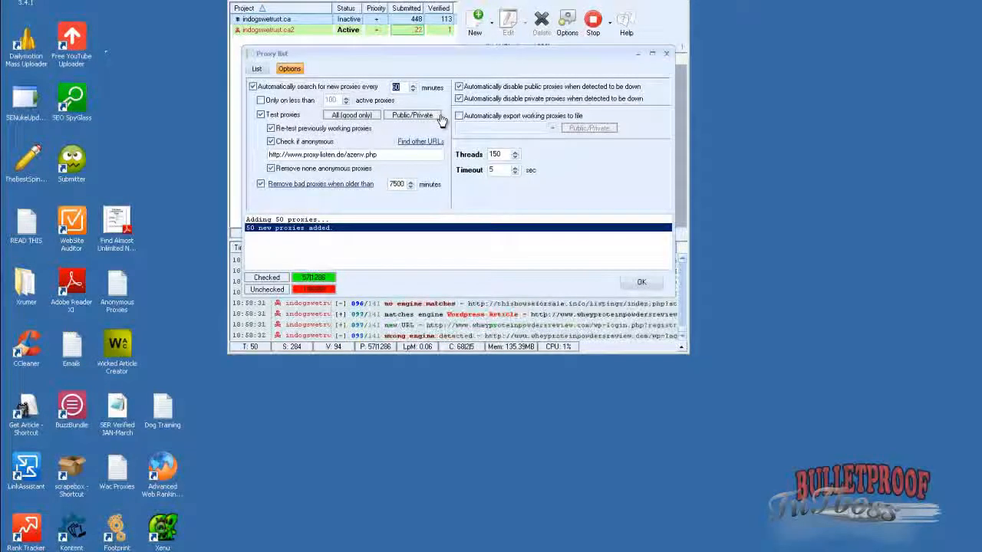
pyautogui.click(406, 88)
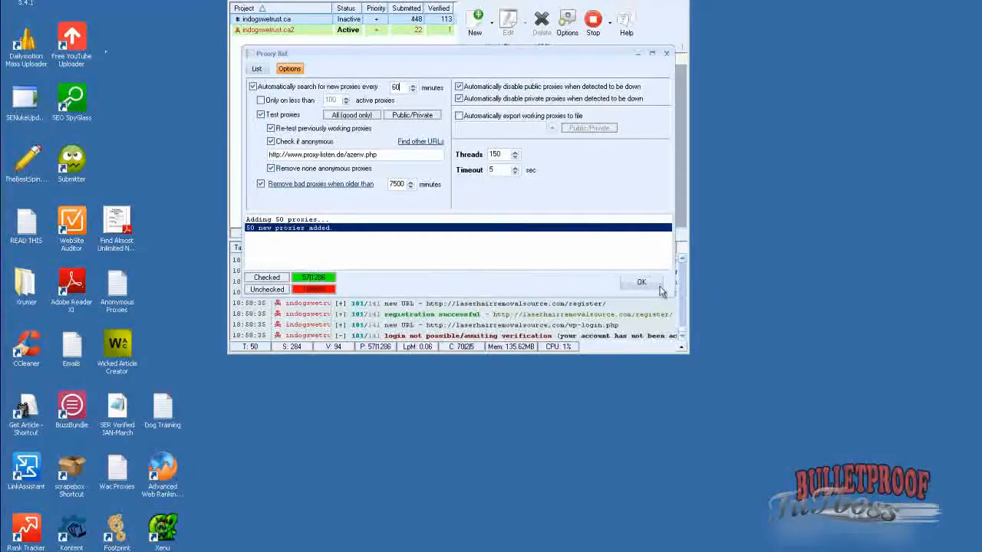
pyautogui.click(257, 70)
pyautogui.click(423, 201)
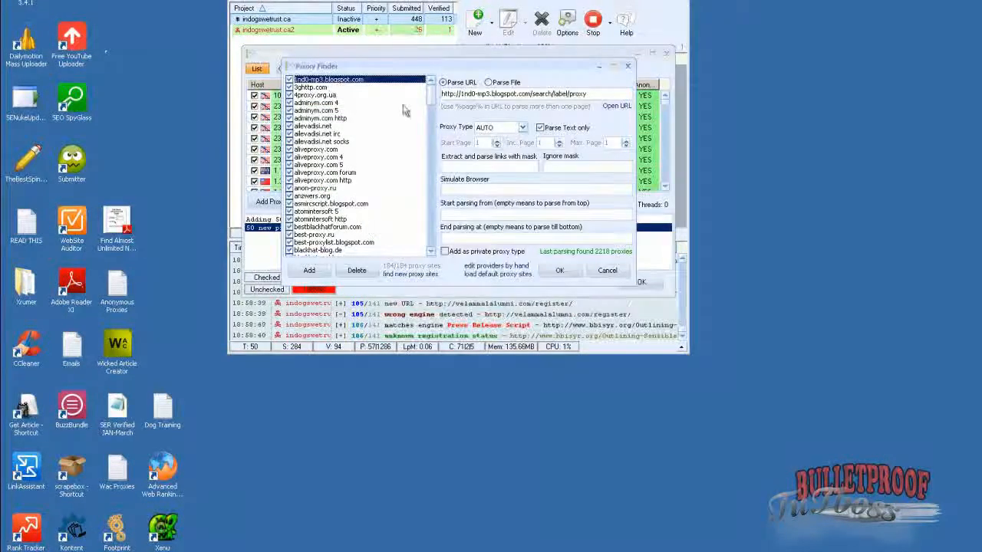
pyautogui.rightClick(314, 148)
pyautogui.moveTo(432, 100); pyautogui.dragTo(429, 257)
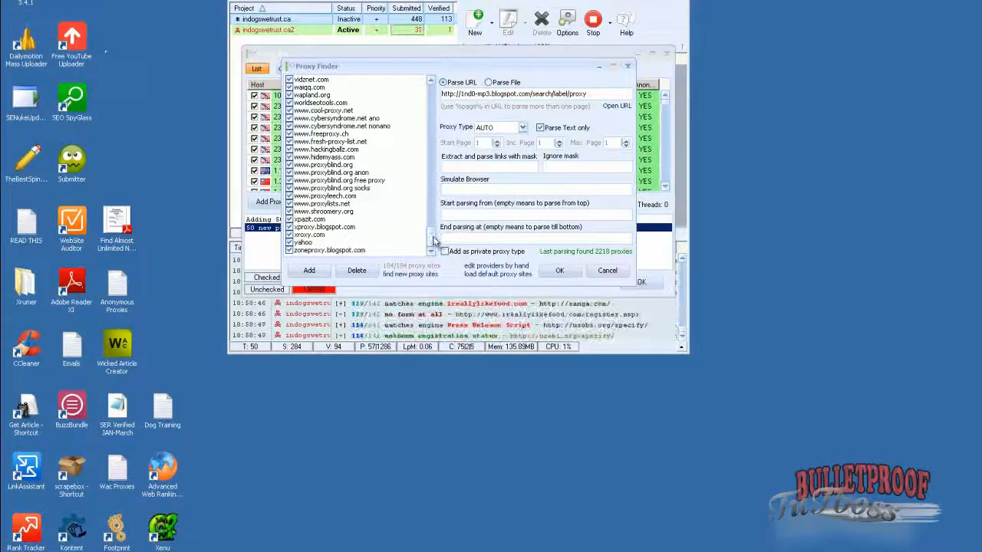
pyautogui.moveTo(431, 244); pyautogui.dragTo(444, 129)
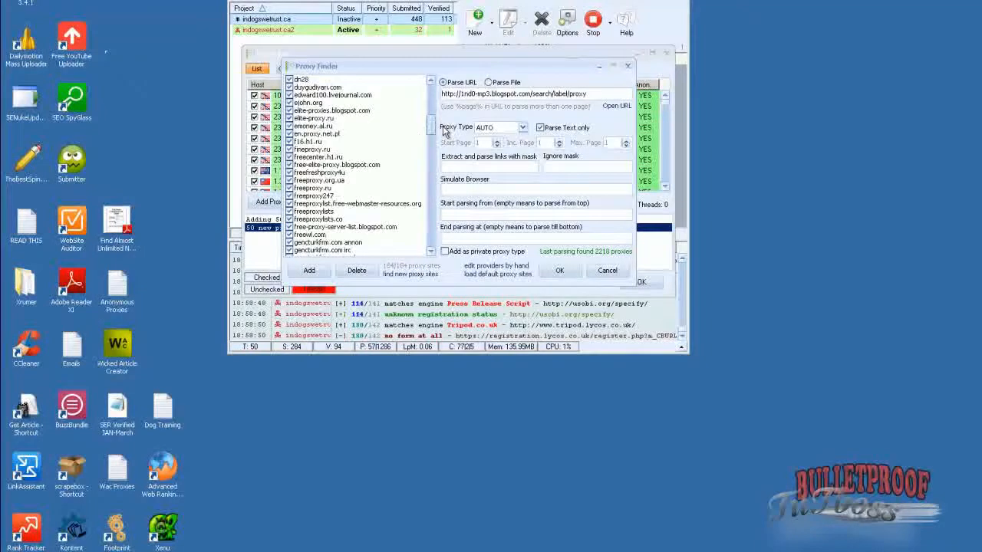
pyautogui.click(560, 270)
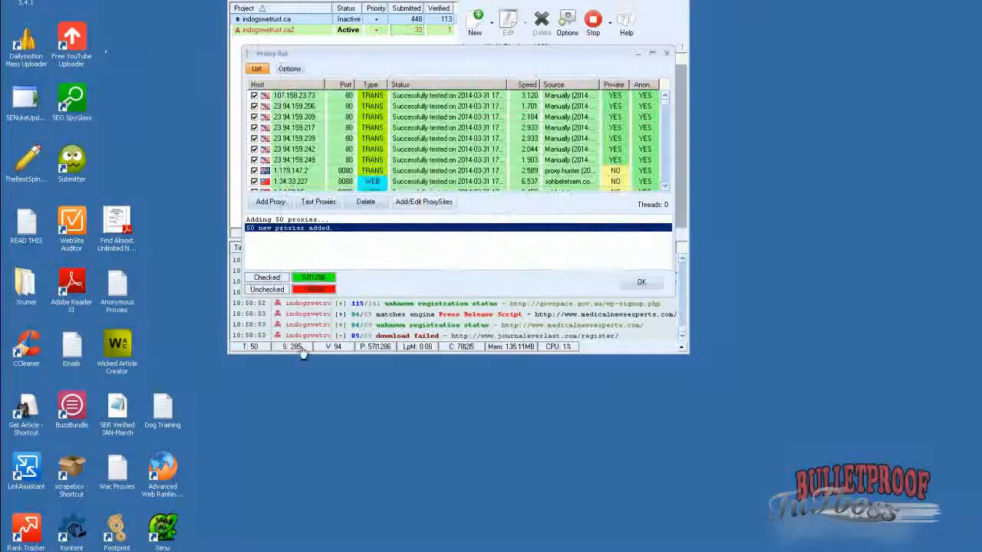
pyautogui.click(641, 286)
# - Open the captcha settings and examine the retry and login fields of the GSA Captcha, SpamVilla and Death By Captcha services
pyautogui.click(567, 23)
pyautogui.click(547, 159)
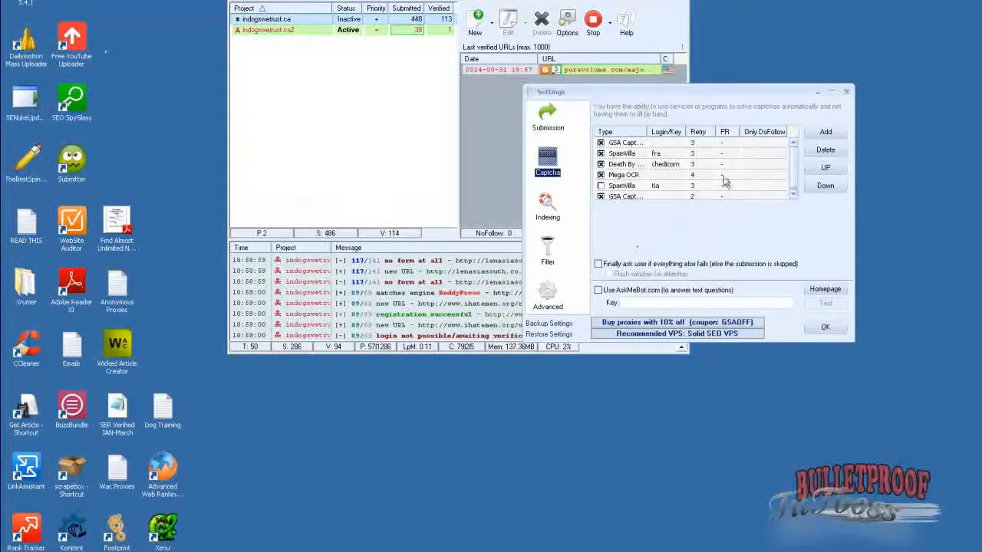
pyautogui.click(633, 144)
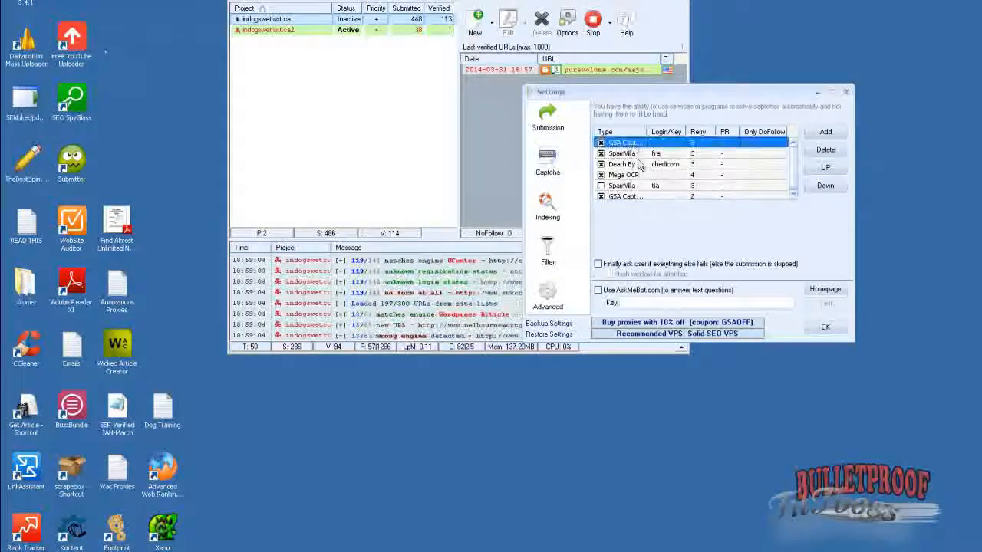
pyautogui.moveTo(633, 242); pyautogui.dragTo(607, 246)
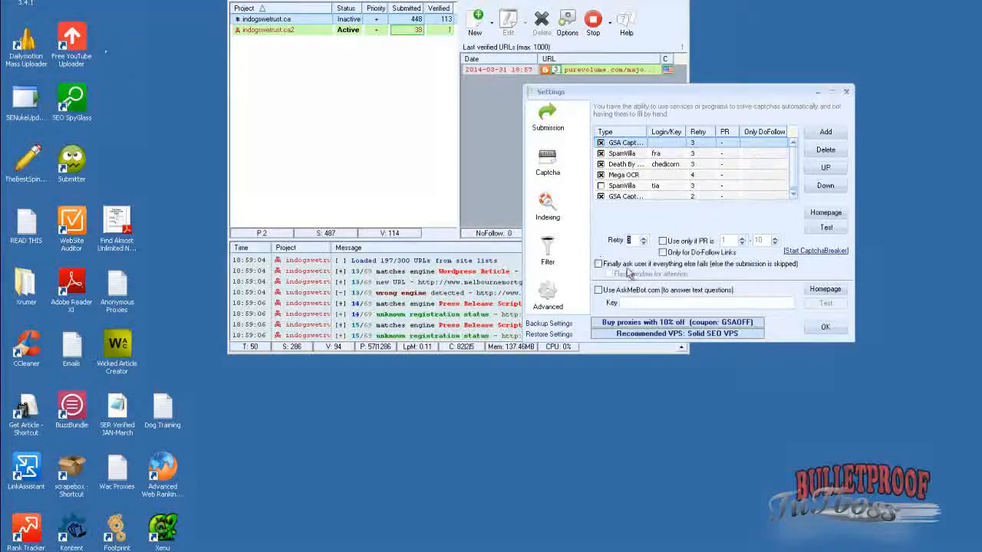
pyautogui.click(634, 154)
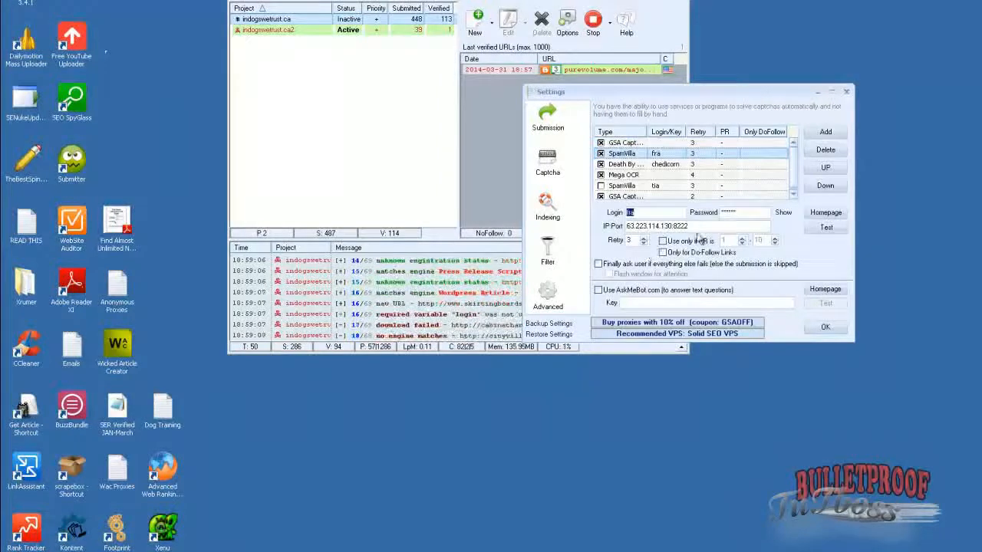
pyautogui.moveTo(706, 226); pyautogui.dragTo(624, 226)
pyautogui.click(646, 215)
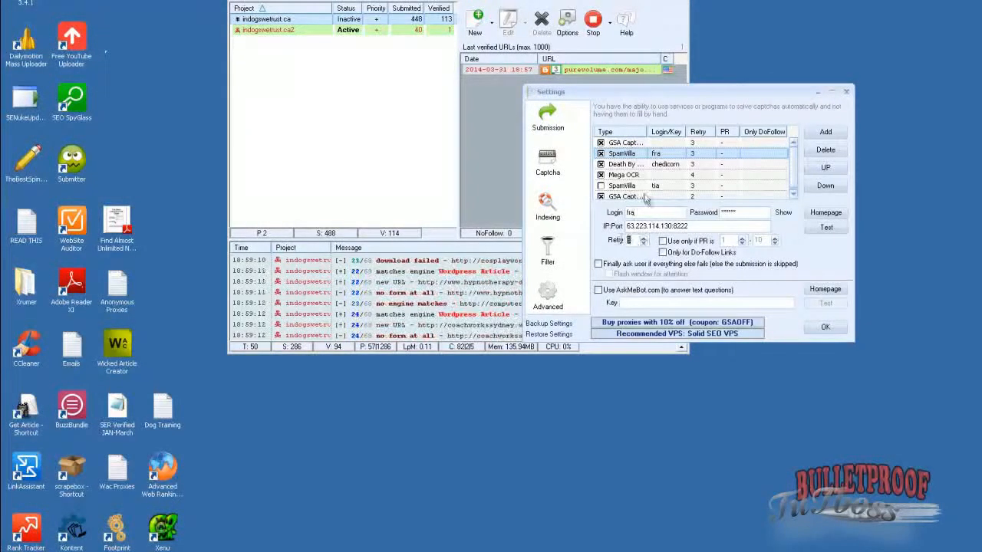
pyautogui.click(641, 169)
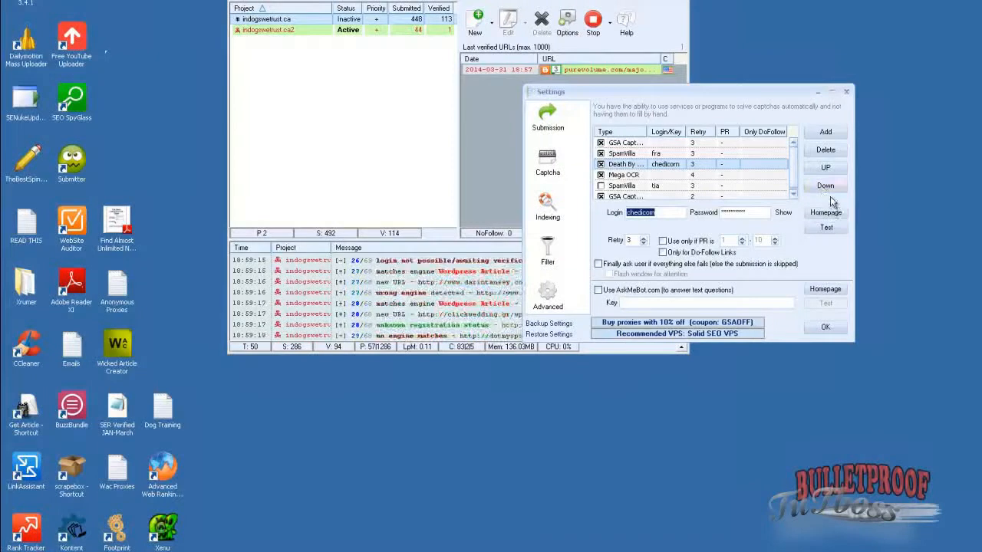
# - Move the Mega OCR captcha service up to second place, set its retries to 3, and save the settings
pyautogui.click(624, 176)
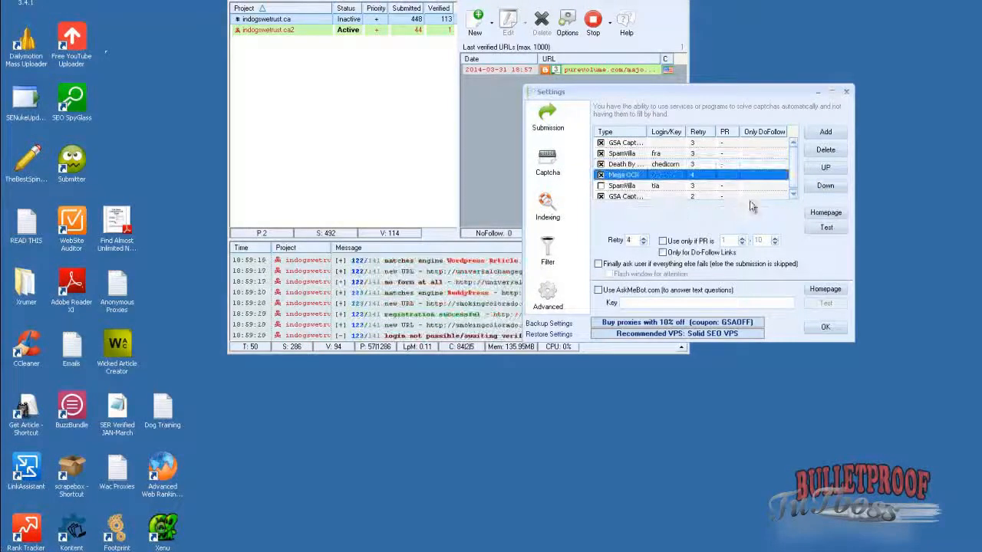
pyautogui.click(823, 170)
pyautogui.click(823, 172)
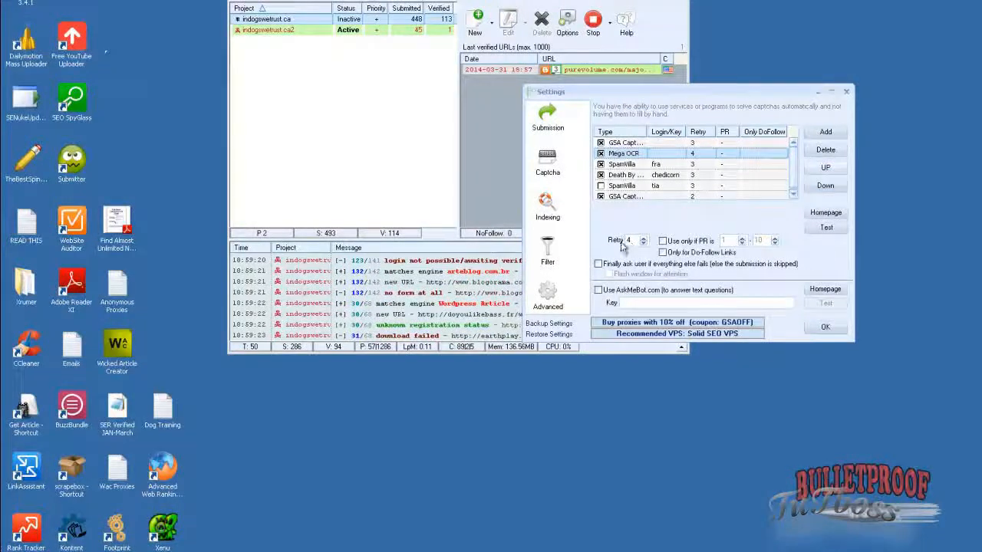
pyautogui.click(644, 243)
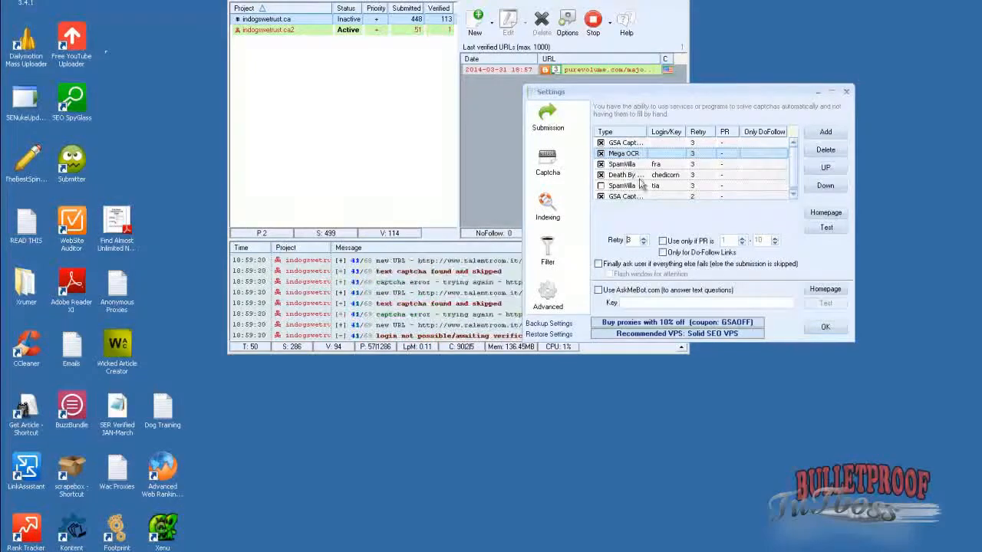
pyautogui.click(558, 264)
pyautogui.click(643, 175)
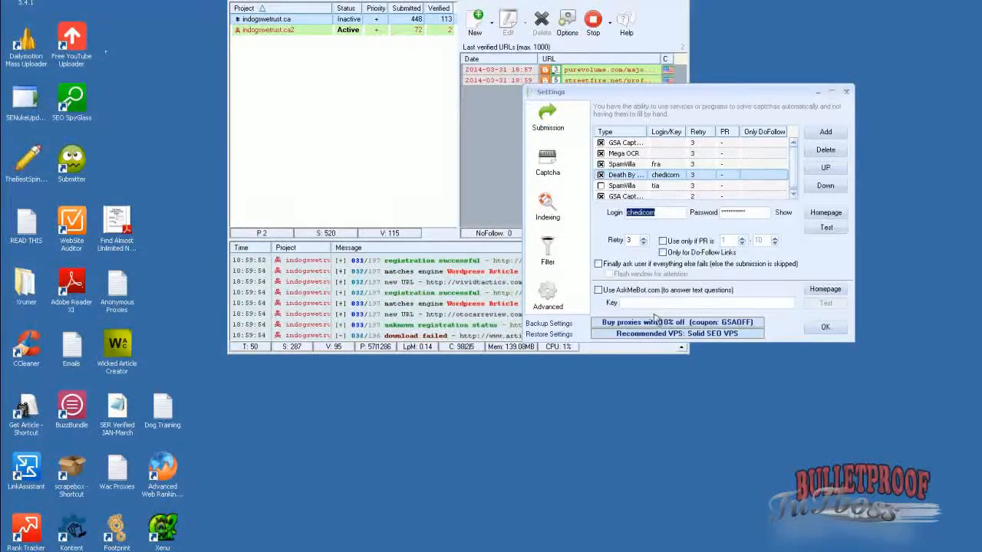
pyautogui.click(783, 176)
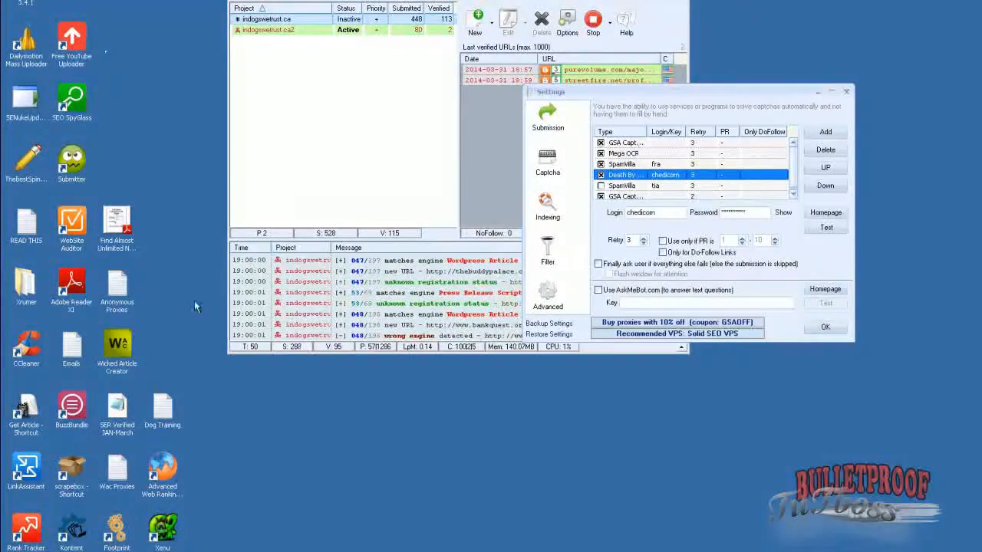
pyautogui.click(826, 329)
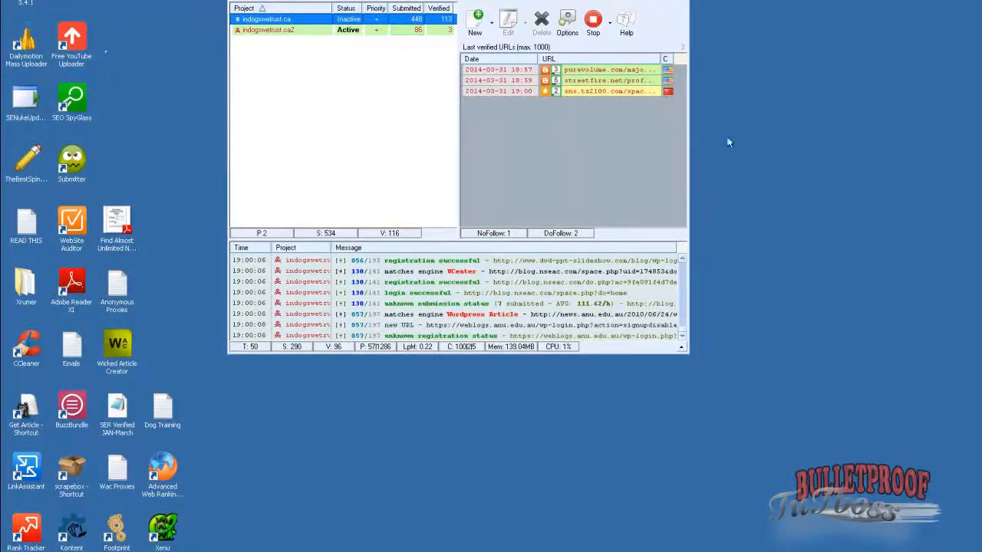
# - Open a verified URL from the results in the browser and read through the published dog article
pyautogui.doubleClick(588, 71)
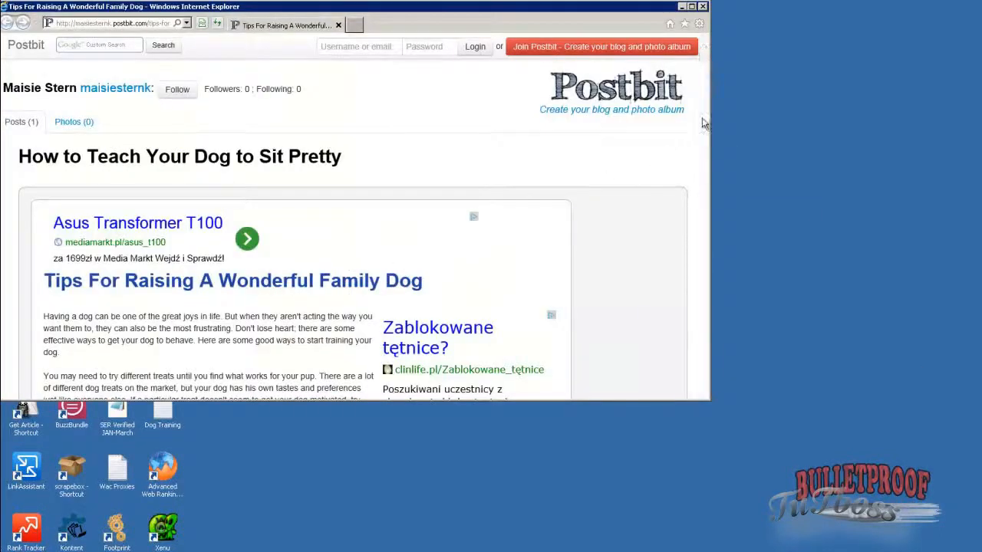
pyautogui.scroll(-3, 704, 130)
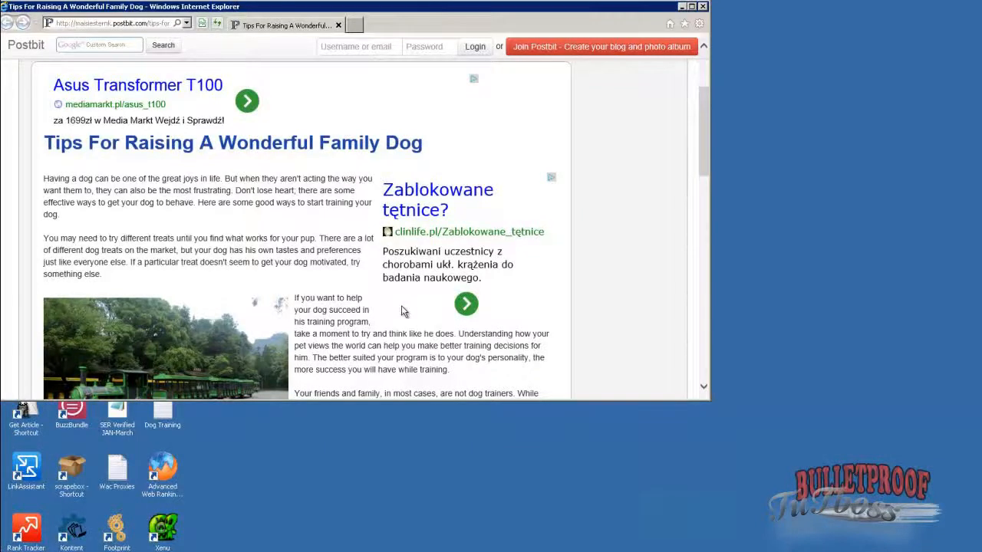
pyautogui.scroll(-1, 401, 309)
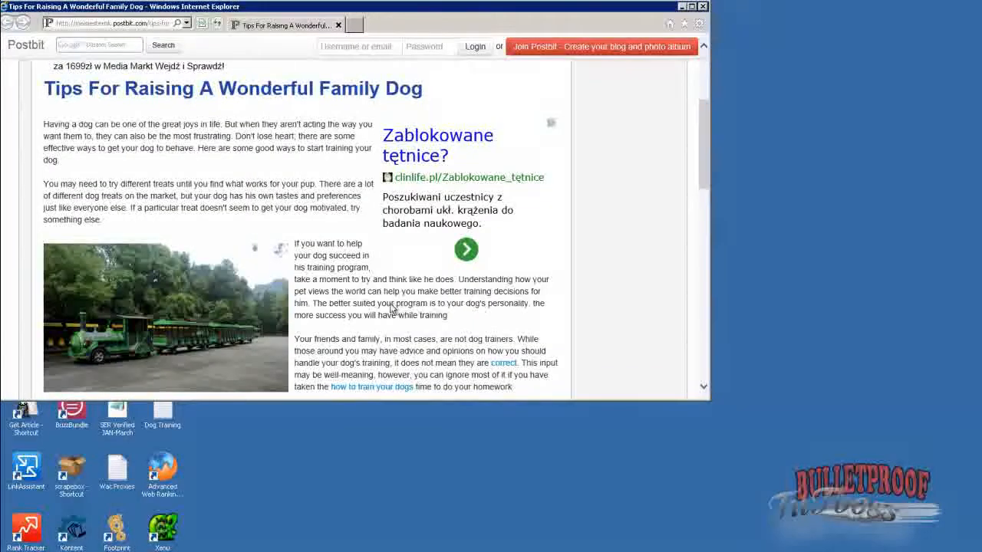
pyautogui.scroll(-2, 389, 323)
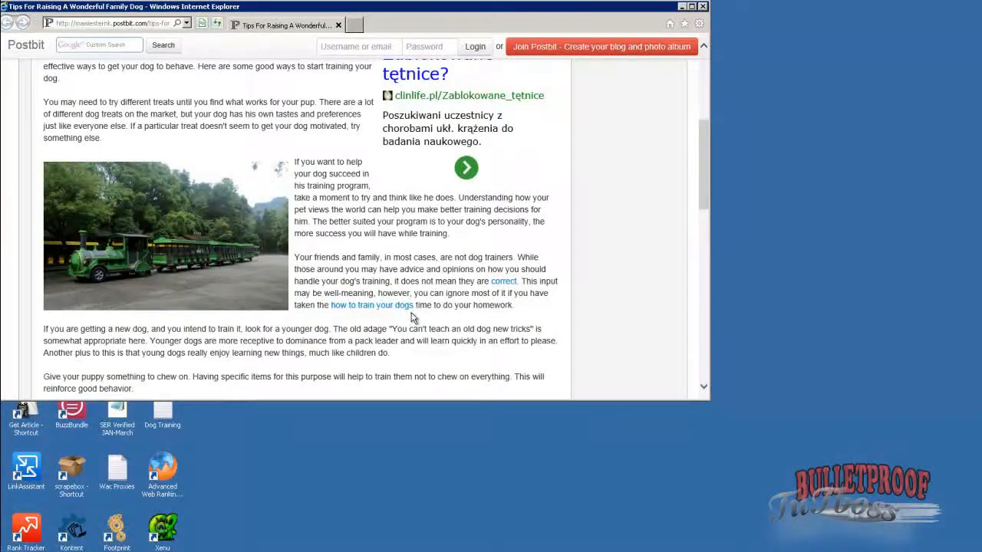
# - Open the article's "correct" link in a new tab, and return to the article to inspect its image and anchor text
pyautogui.rightClick(504, 285)
pyautogui.click(530, 301)
pyautogui.click(380, 25)
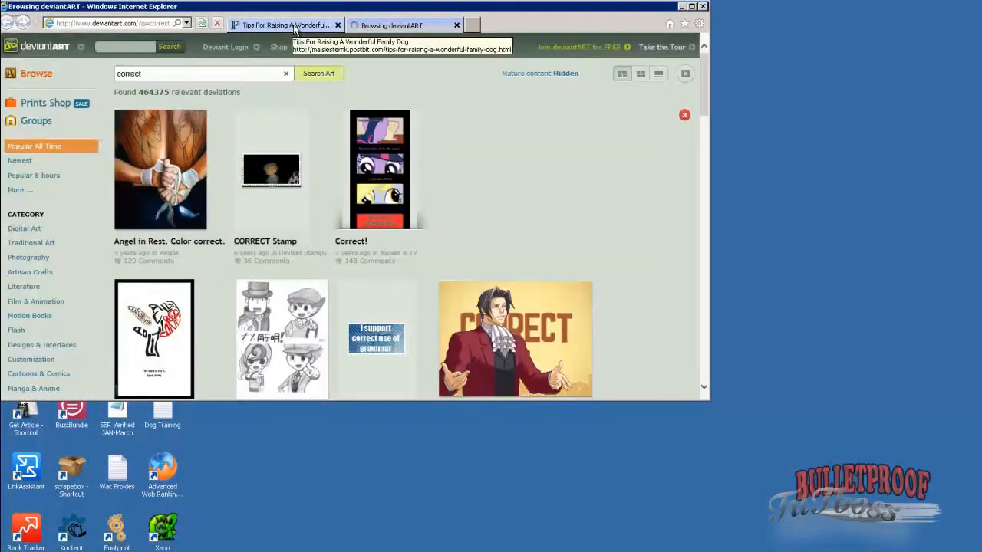
pyautogui.click(295, 29)
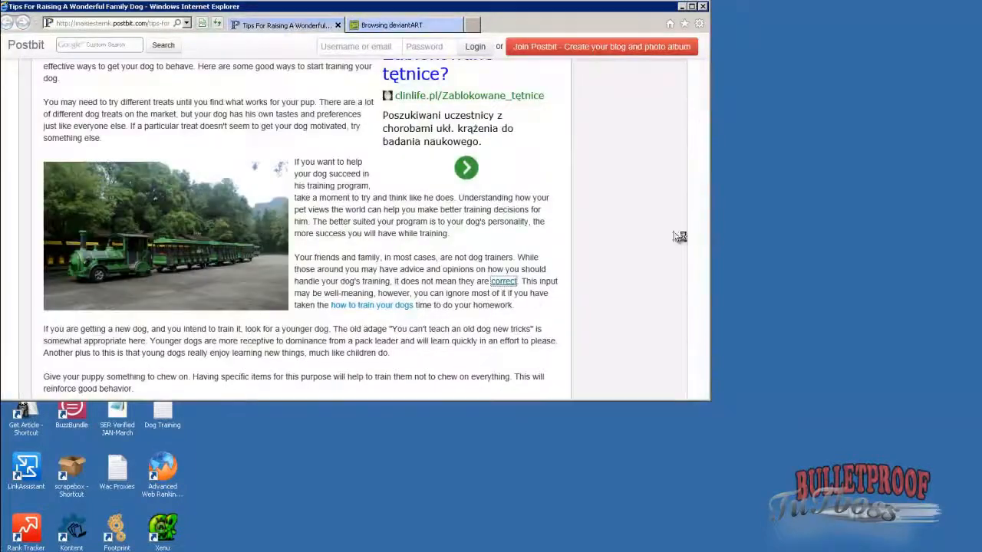
pyautogui.scroll(-1, 507, 303)
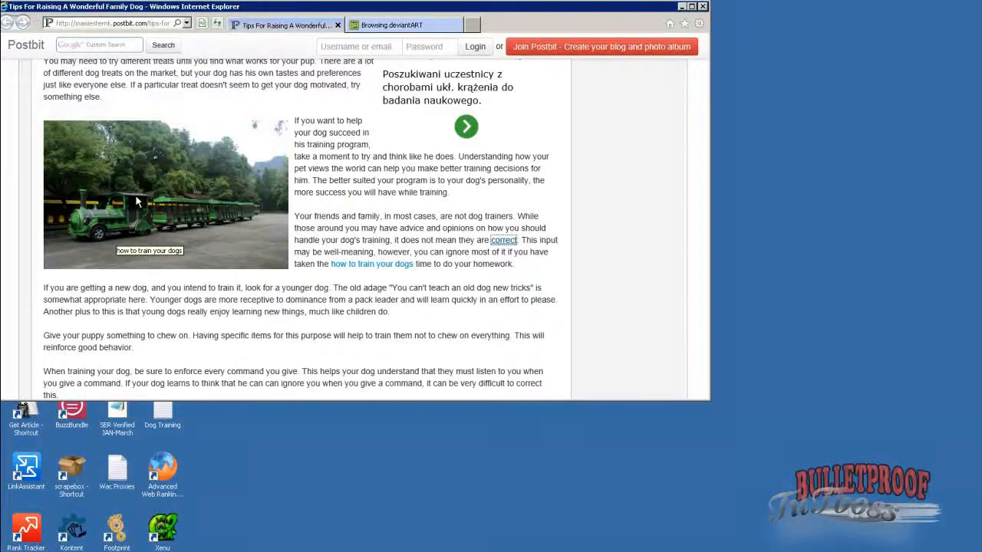
# - Turn off the insertion of random images and videos in the article settings of the indogswetrust.ca2 project
pyautogui.click(410, 2)
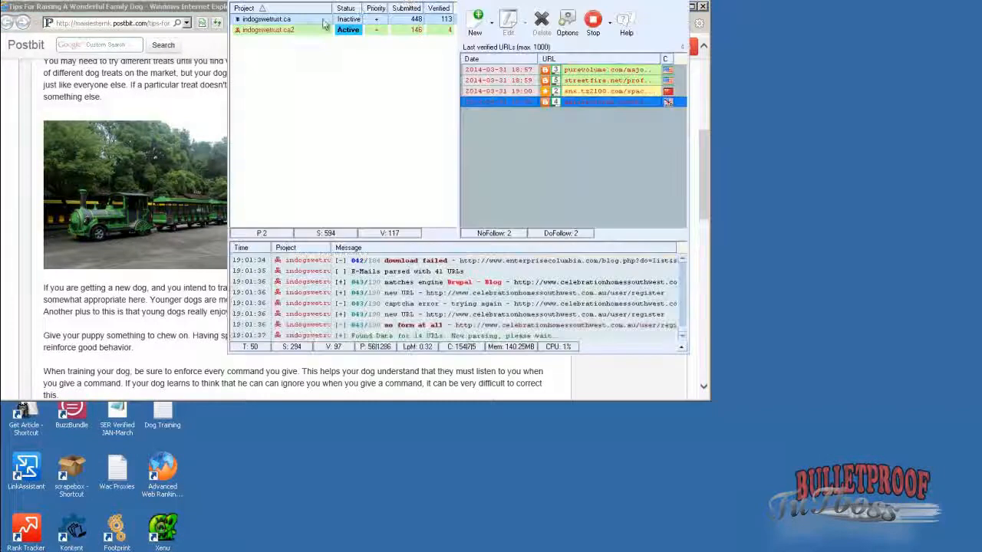
pyautogui.doubleClick(303, 32)
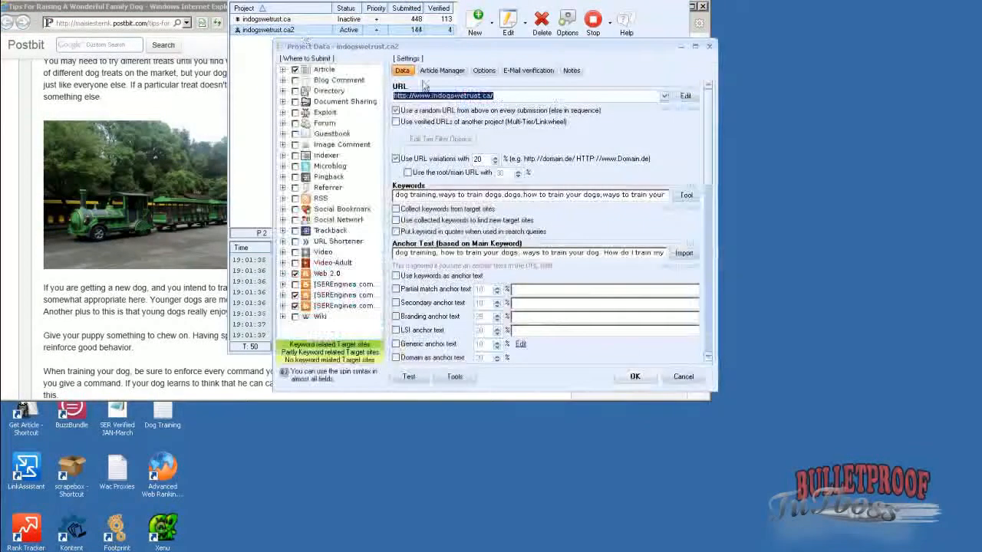
pyautogui.click(449, 71)
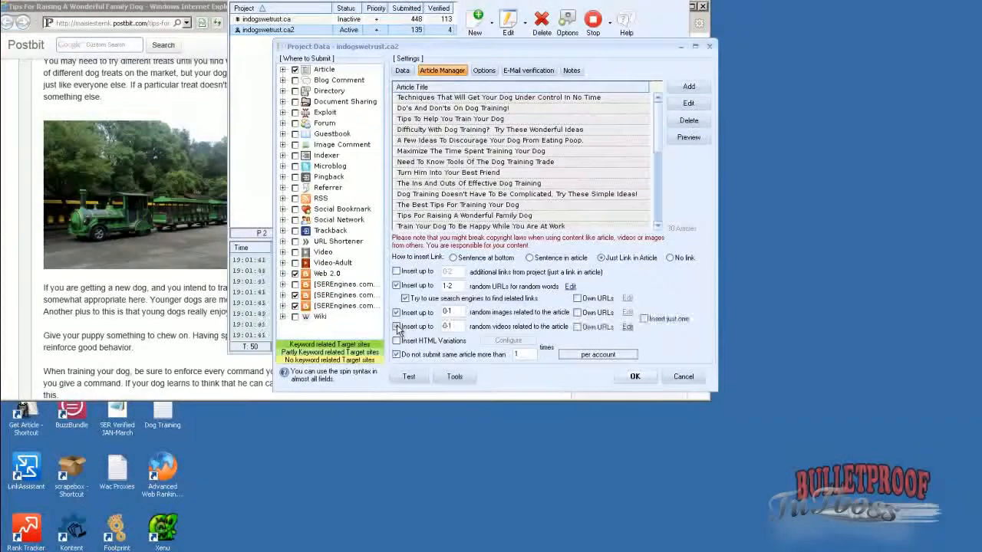
pyautogui.click(578, 313)
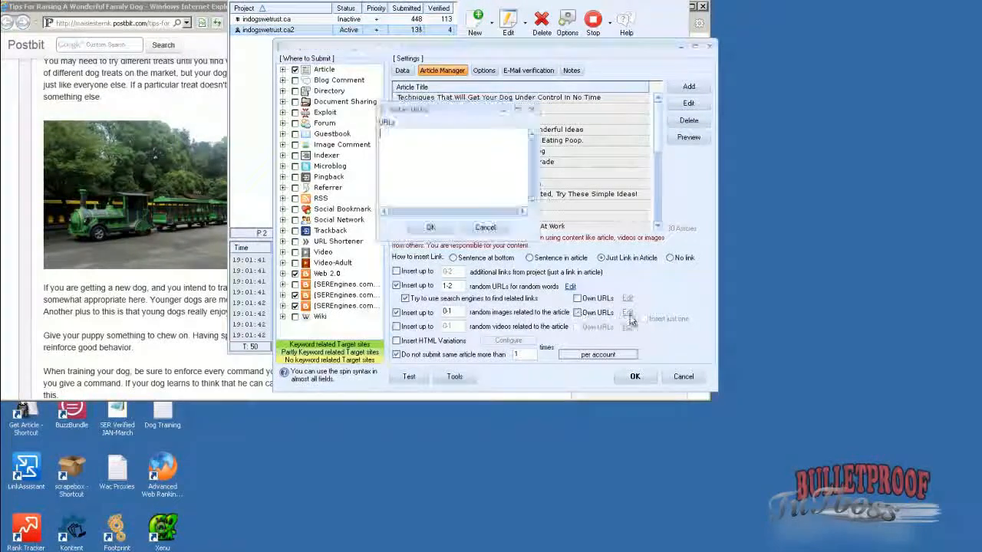
pyautogui.click(485, 227)
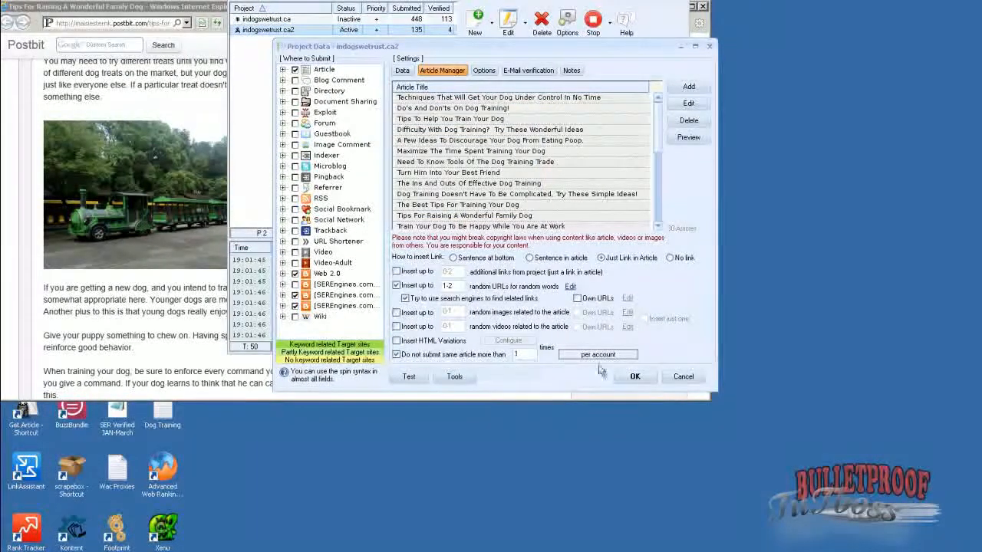
# - Recheck the published article in the browser, and save the changed settings of the indogswetrust.ca2 project
pyautogui.click(96, 312)
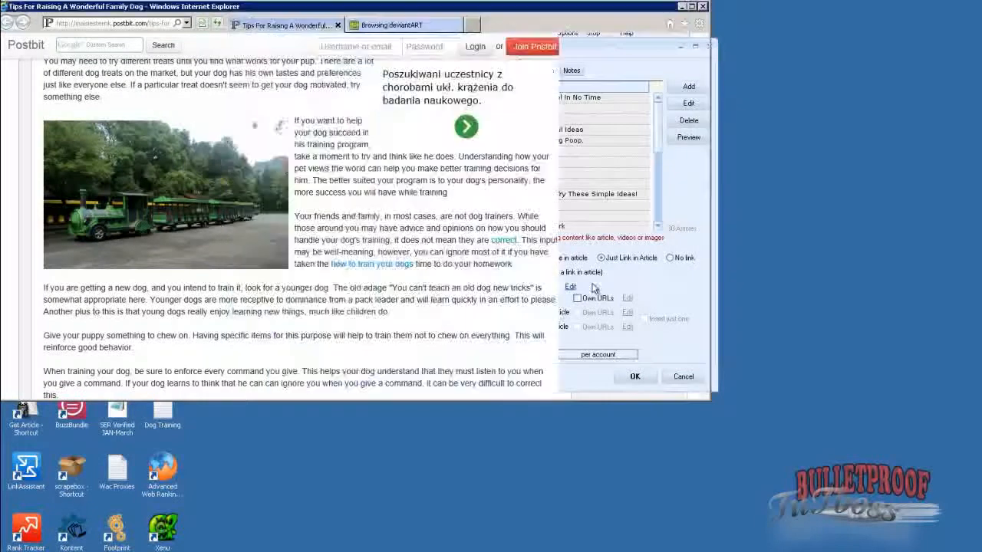
pyautogui.moveTo(705, 189); pyautogui.dragTo(697, 127)
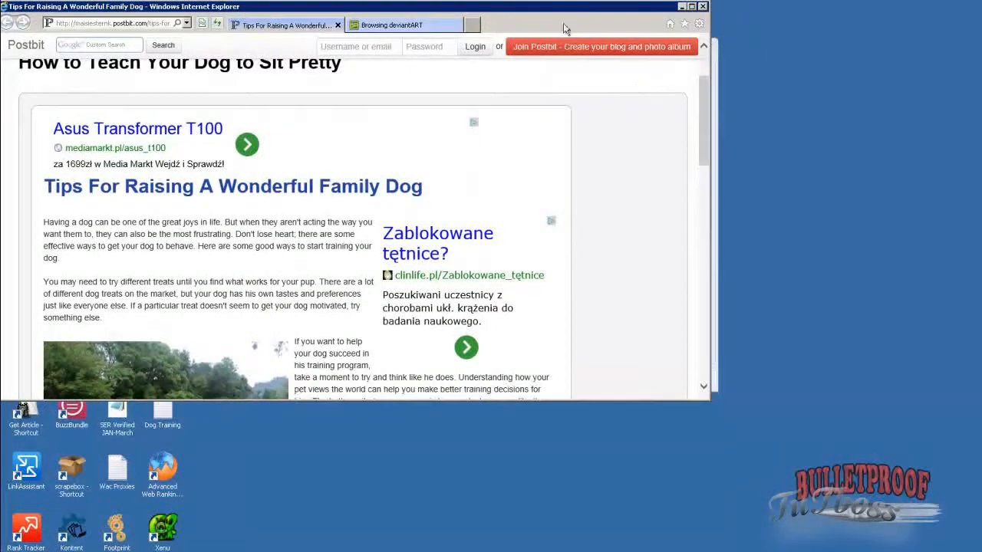
pyautogui.click(681, 6)
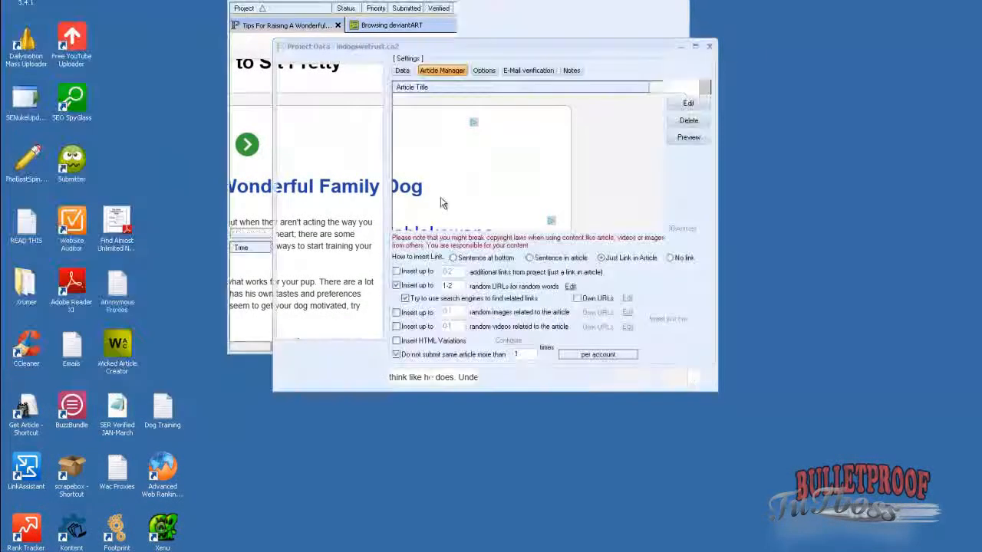
pyautogui.click(637, 378)
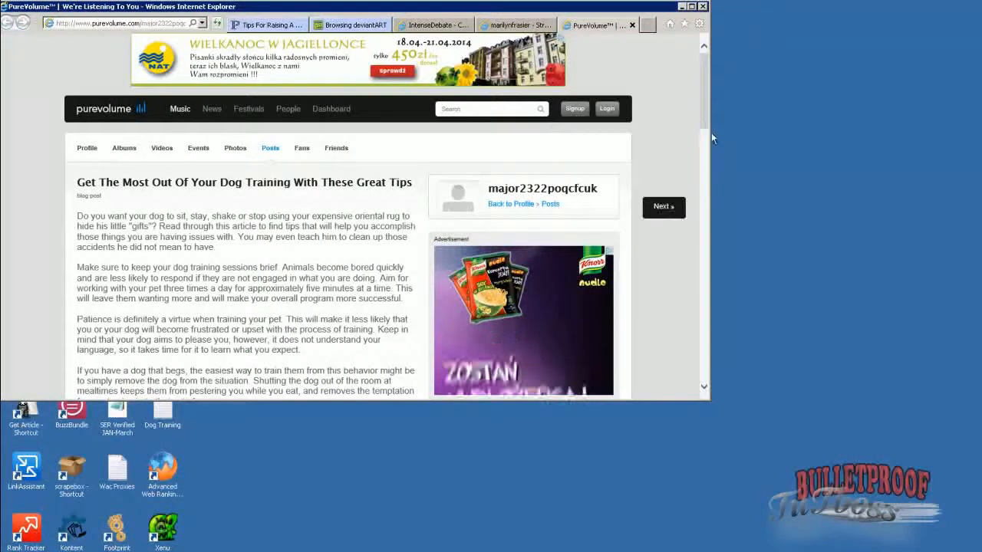
# - Leave the published article in the browser and review the list of verified URLs of the indogswetrust.ca2 project
pyautogui.moveTo(705, 128)
pyautogui.mouseDown()
pyautogui.moveTo(719, 233)
pyautogui.moveTo(710, 68)
pyautogui.moveTo(706, 110)
pyautogui.mouseUp()
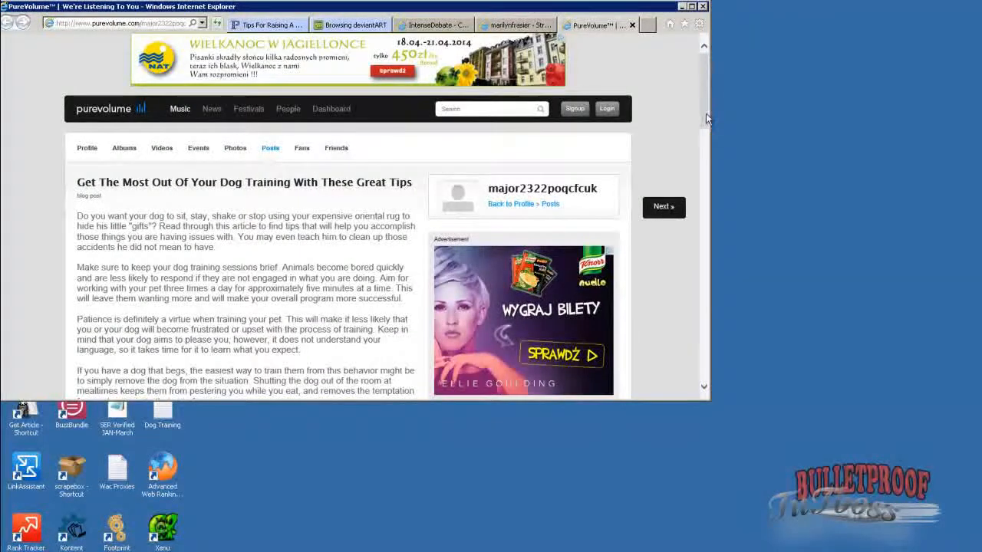
pyautogui.click(682, 9)
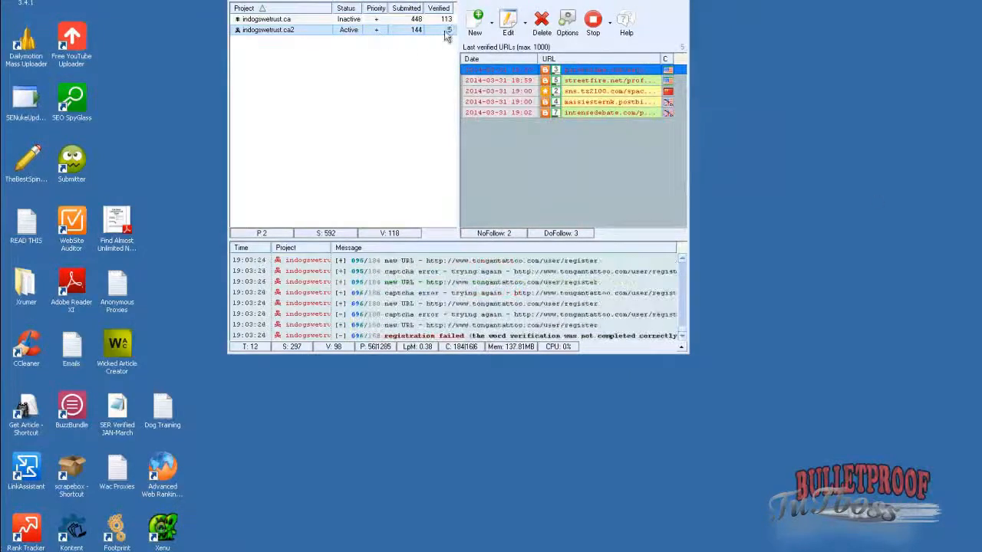
pyautogui.moveTo(448, 37)
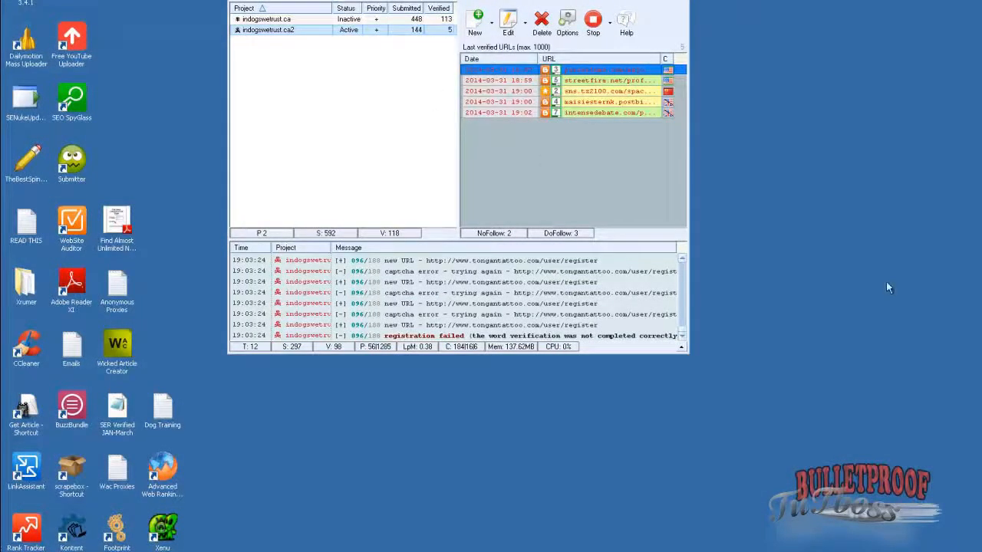
pyautogui.rightClick(311, 31)
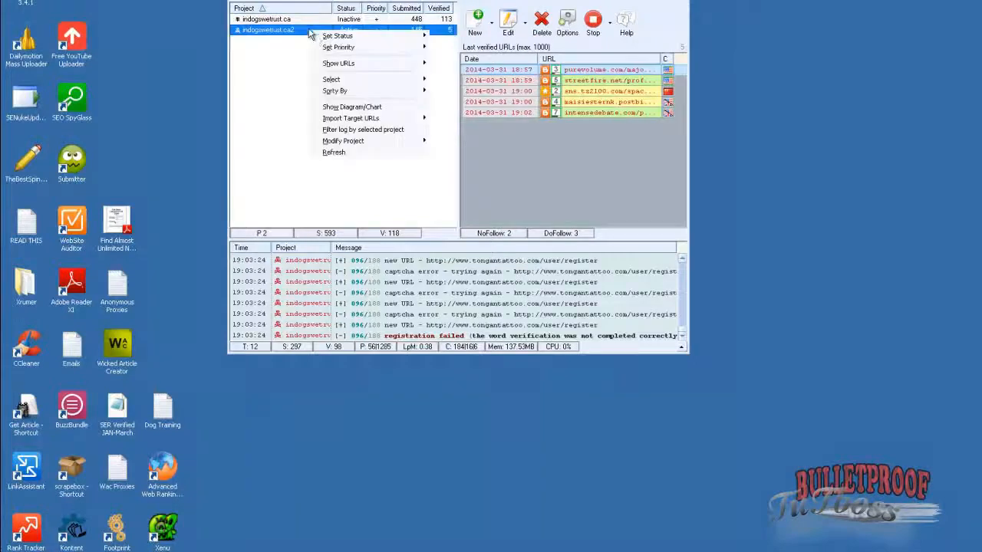
pyautogui.moveTo(355, 65)
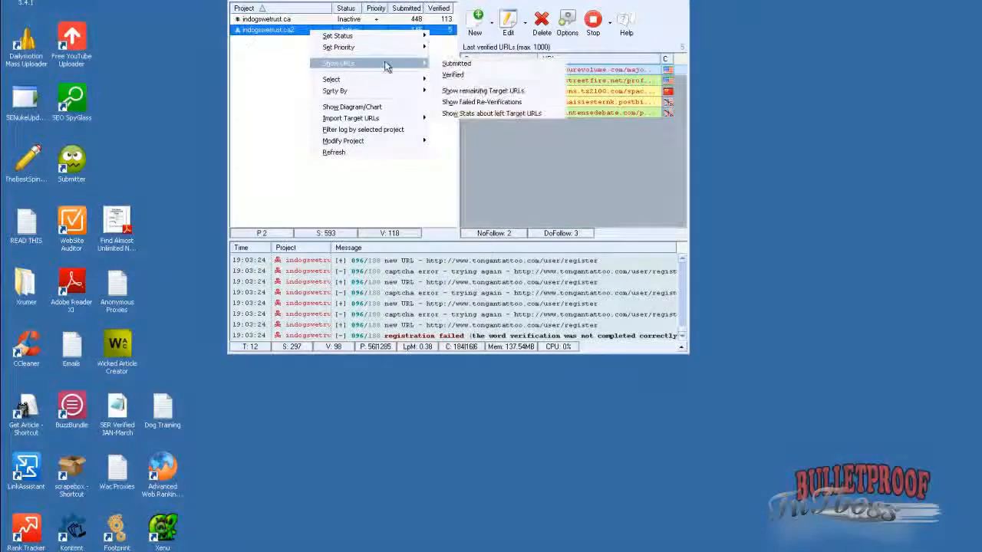
pyautogui.click(450, 78)
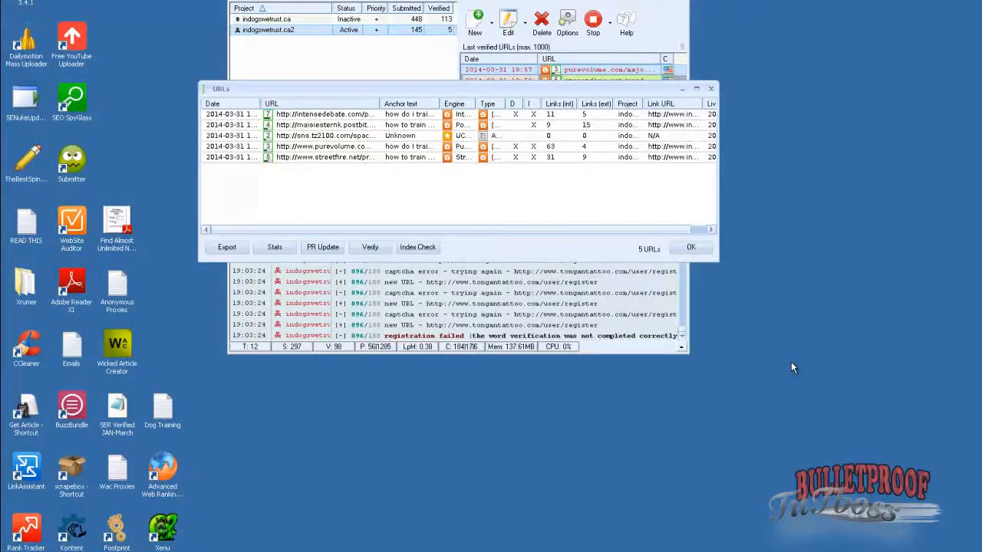
pyautogui.click(691, 247)
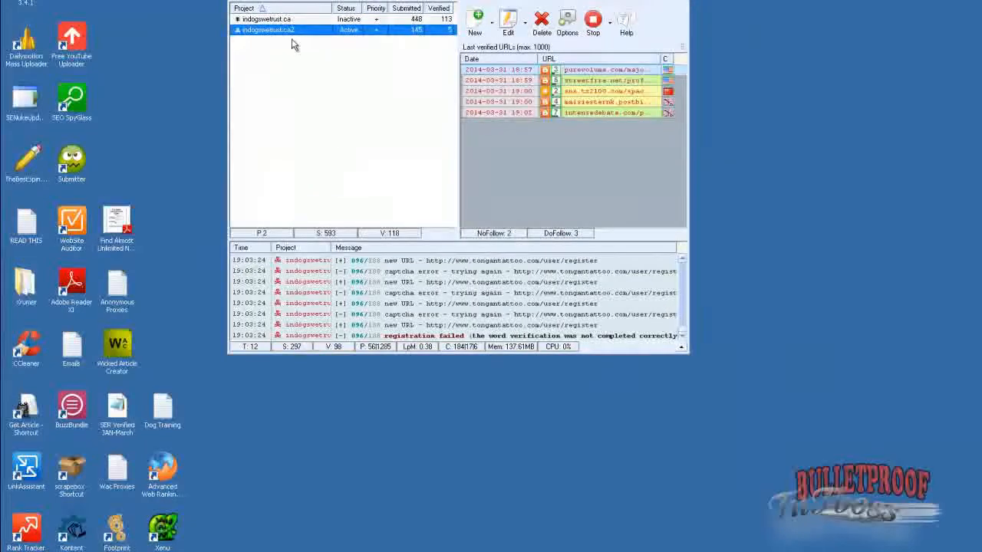
# - Start a new project that uses the verified URLs of the indogswetrust.ca2 project as its link targets
pyautogui.click(480, 30)
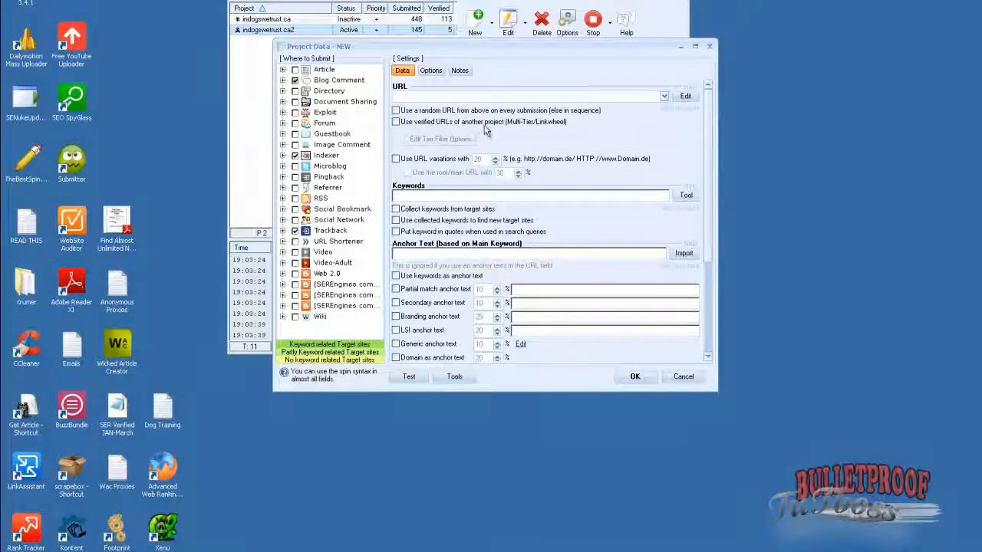
pyautogui.click(397, 122)
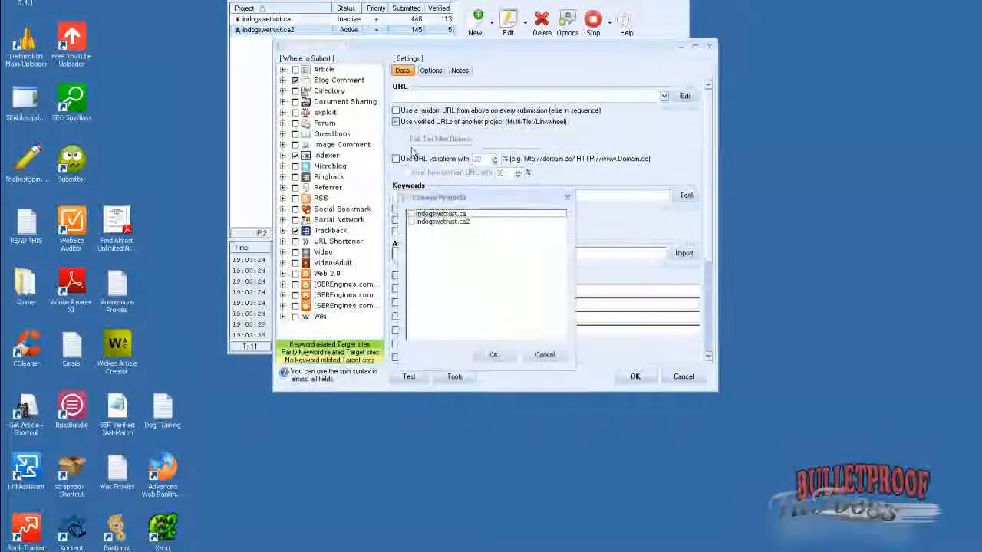
pyautogui.click(412, 222)
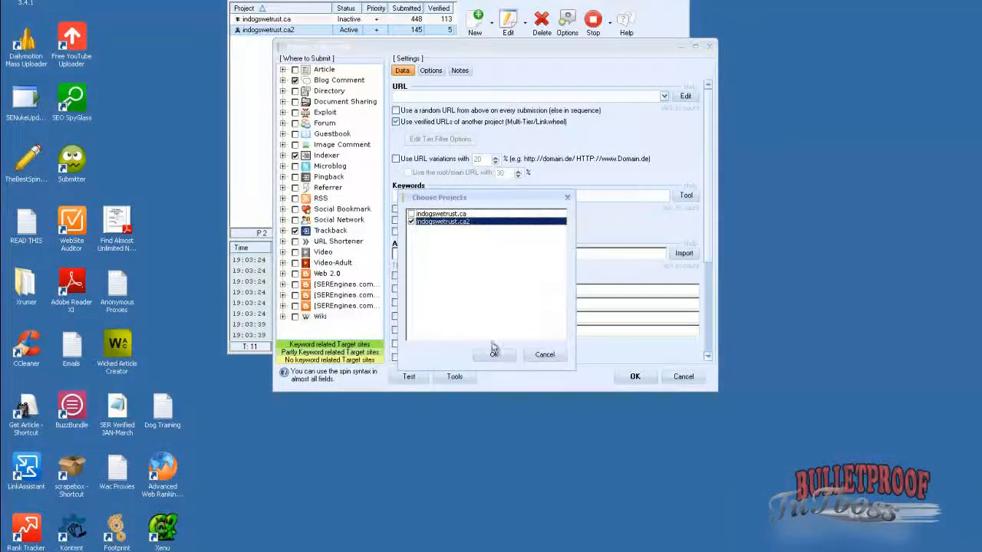
pyautogui.click(494, 354)
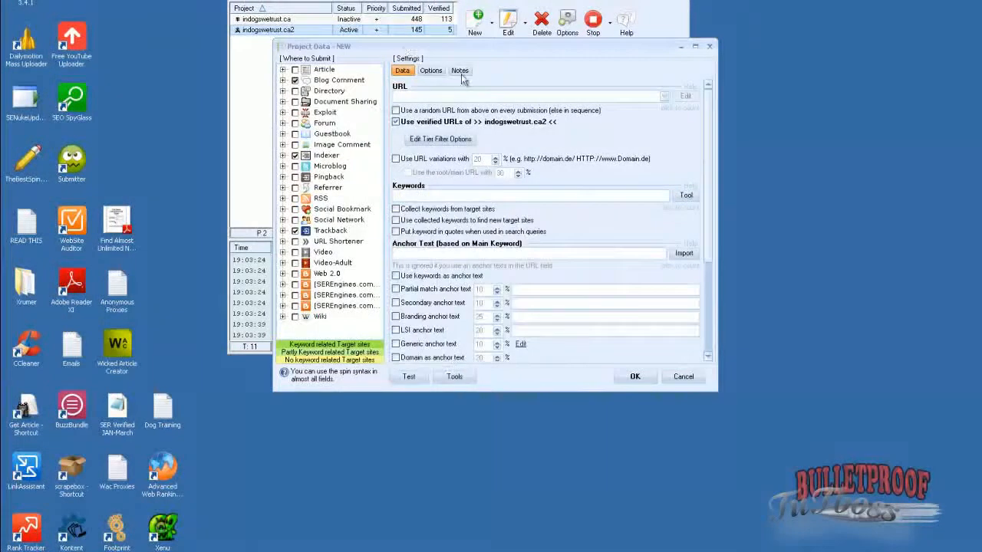
# - Select Article alongside Blog Comment as submission types for the new project, and look at the engines grouped under Exploit
pyautogui.moveTo(417, 49); pyautogui.dragTo(556, 117)
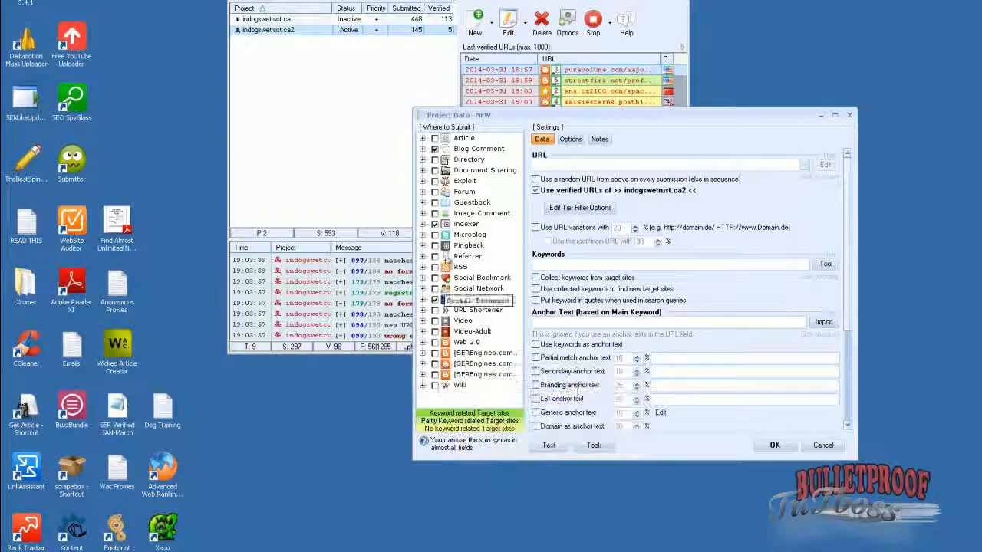
pyautogui.click(435, 148)
pyautogui.click(435, 138)
pyautogui.click(435, 149)
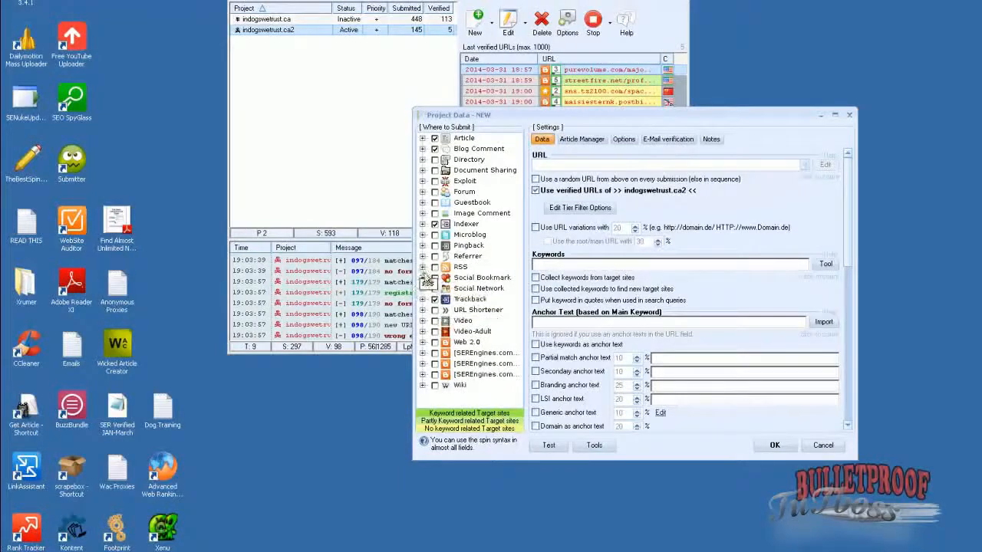
pyautogui.click(435, 300)
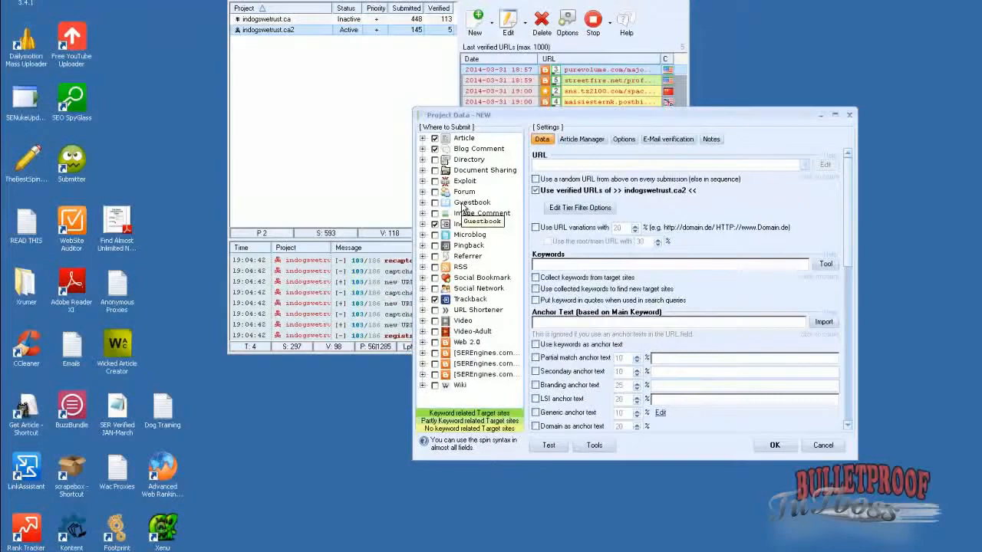
pyautogui.click(422, 182)
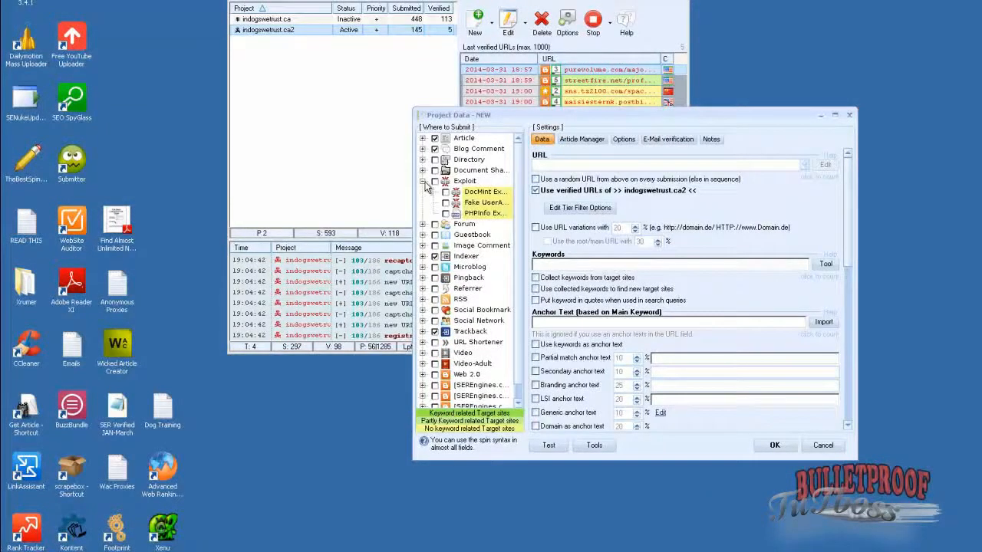
pyautogui.click(423, 182)
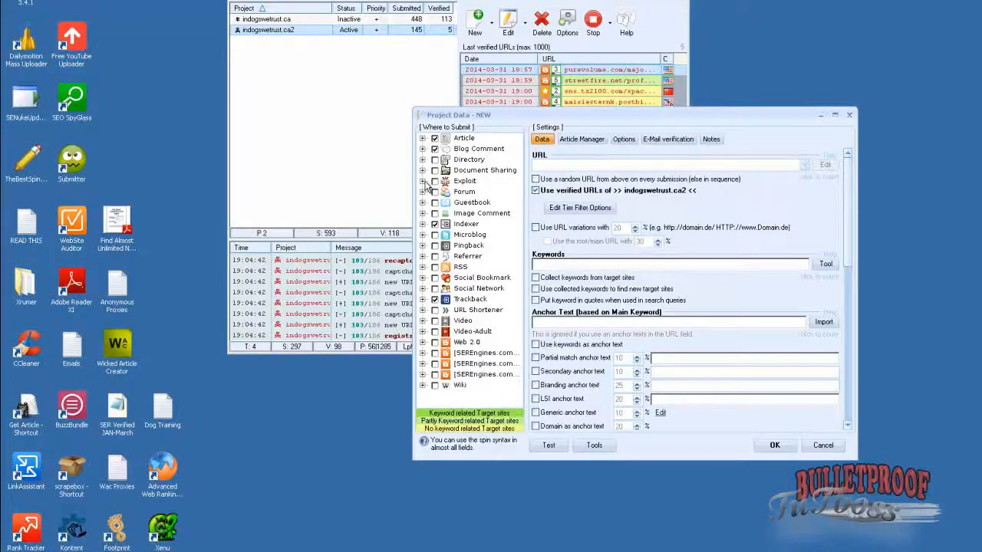
# - Exclude Trackback and Indexer from the new project's submission types, include Social Bookmark, and accept the project data
pyautogui.click(435, 300)
pyautogui.click(435, 224)
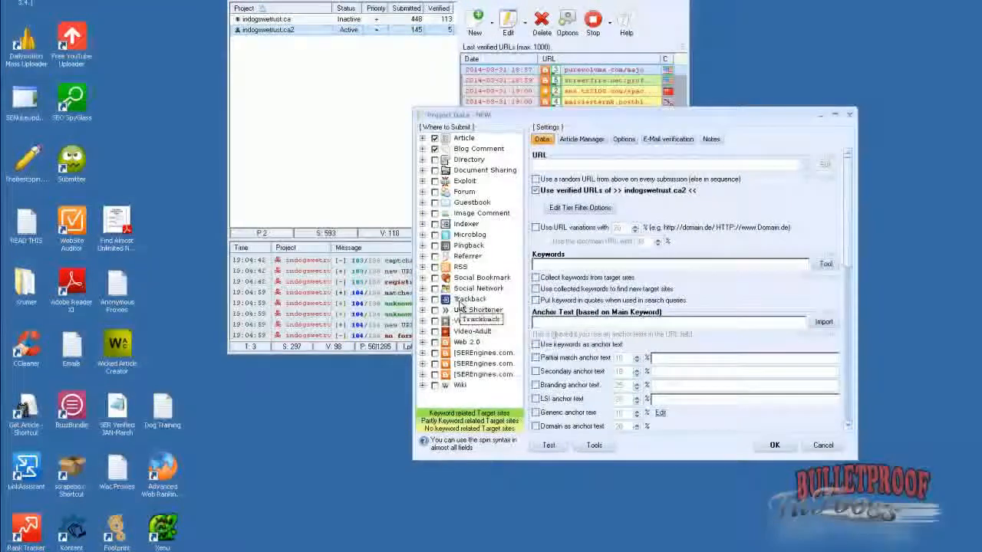
pyautogui.click(435, 278)
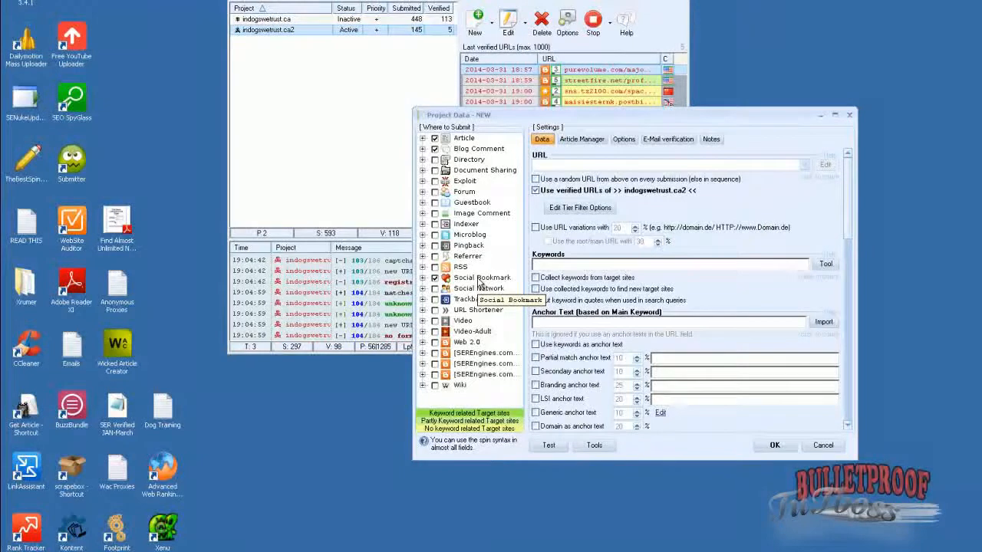
pyautogui.moveTo(477, 224)
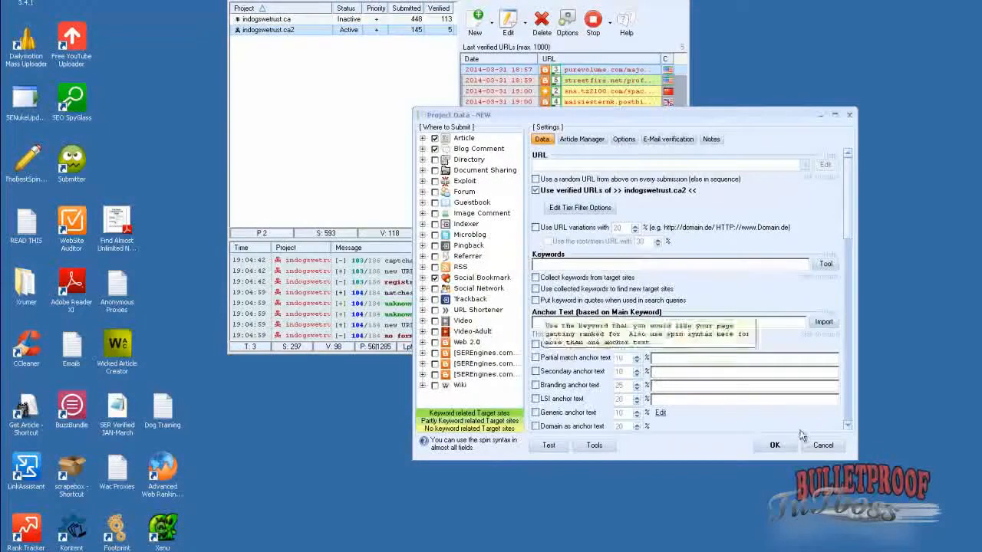
pyautogui.click(775, 445)
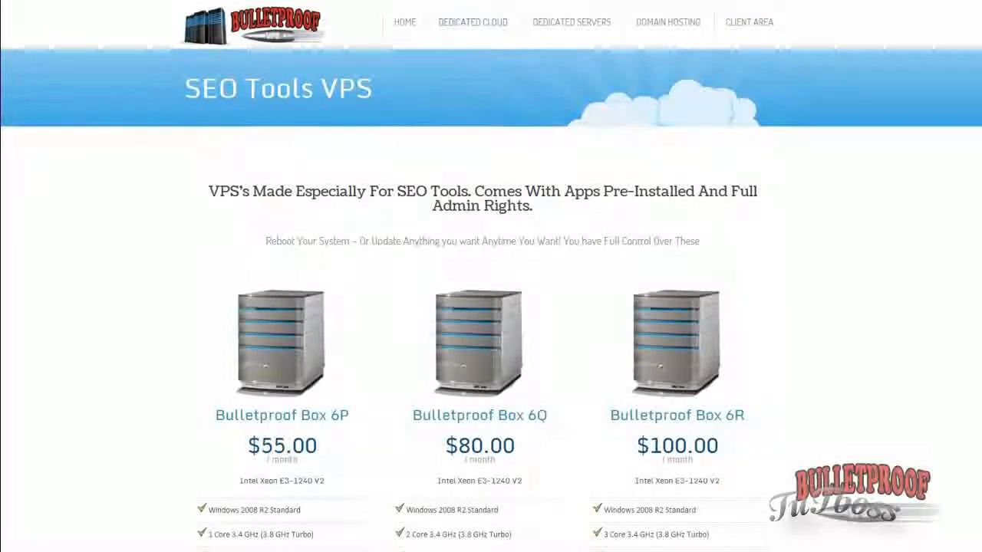
pyautogui.scroll(1, 971, 226)
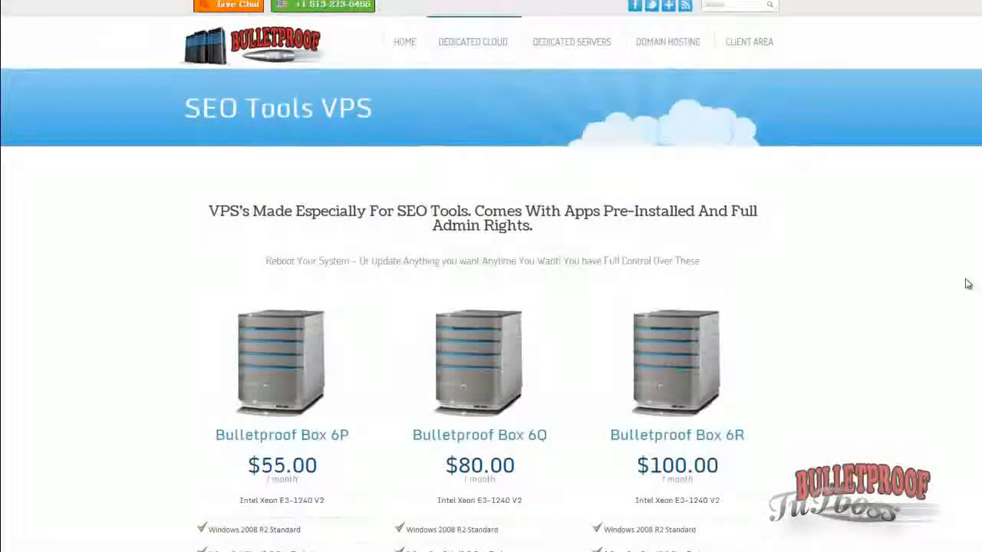